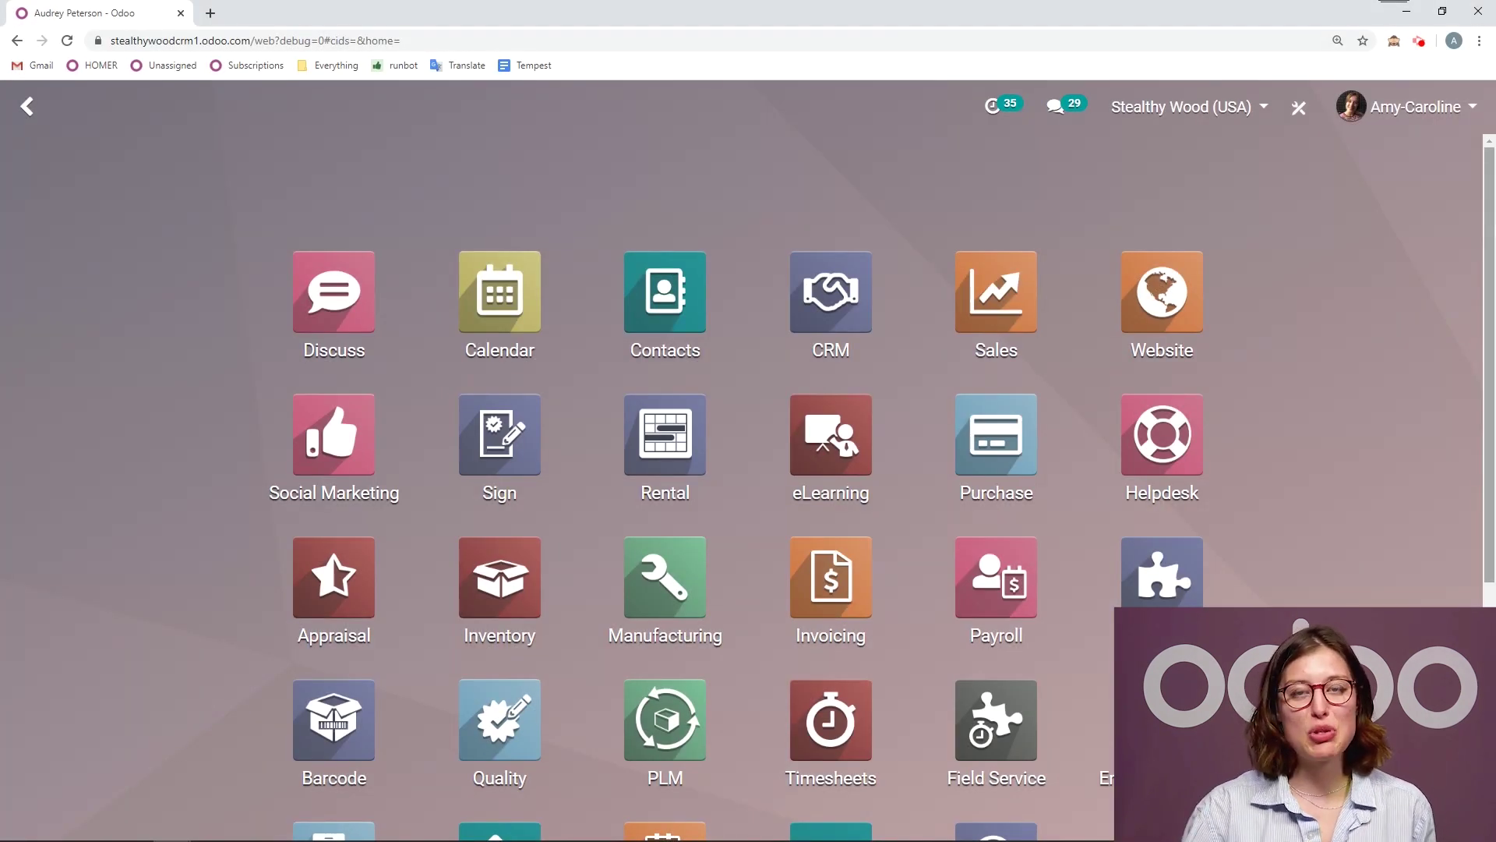
# Open the Appraisal app's configuration settings.
pyautogui.click(310, 573)
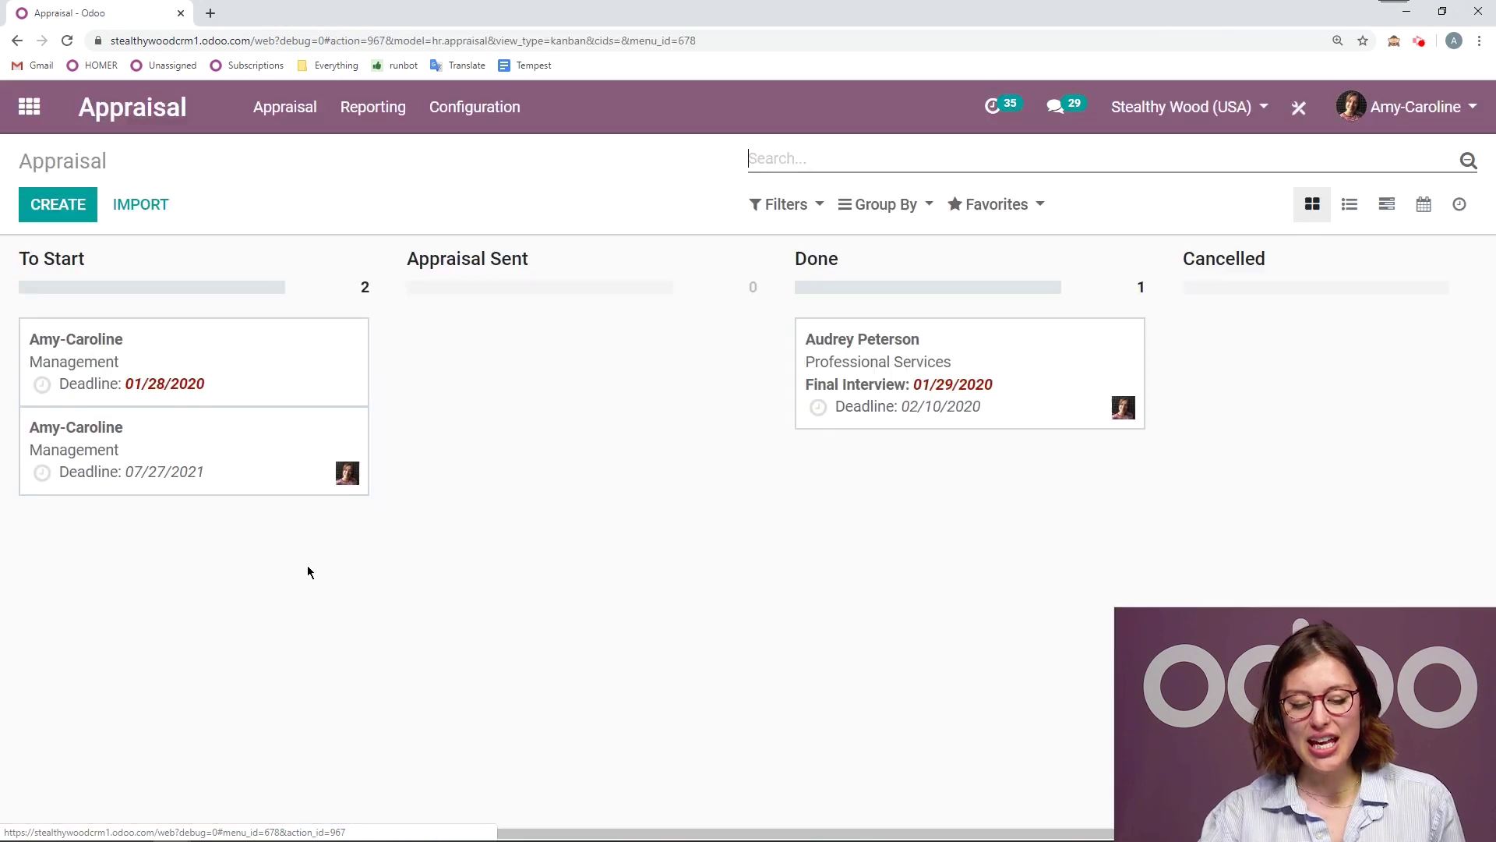
pyautogui.click(456, 114)
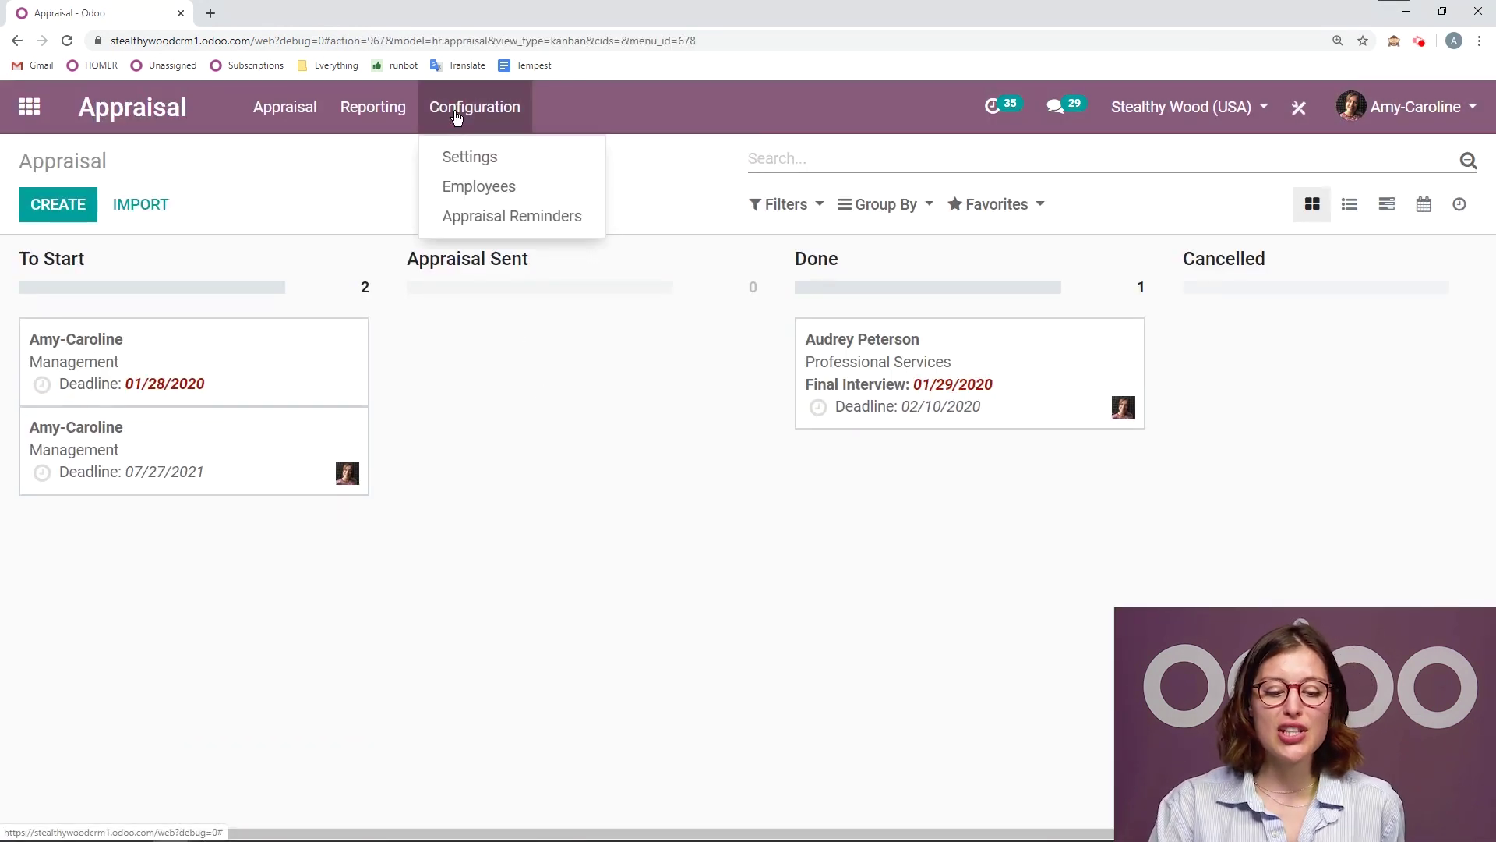
pyautogui.click(605, 220)
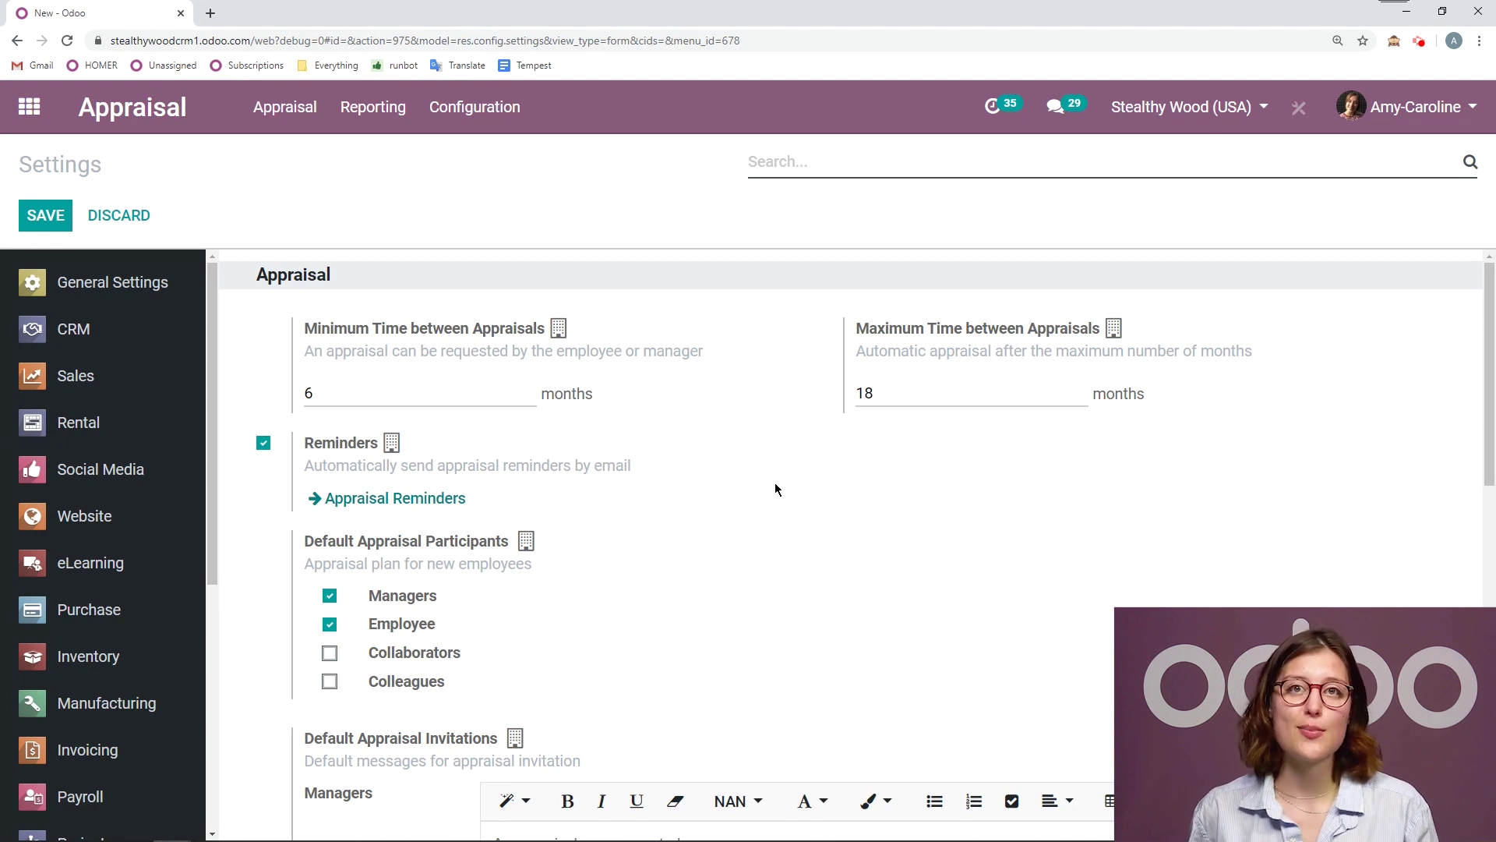
# Check the 6-to-18-month appraisal interval and bring up the list of three appraisal reminders.
pyautogui.press('Tab')
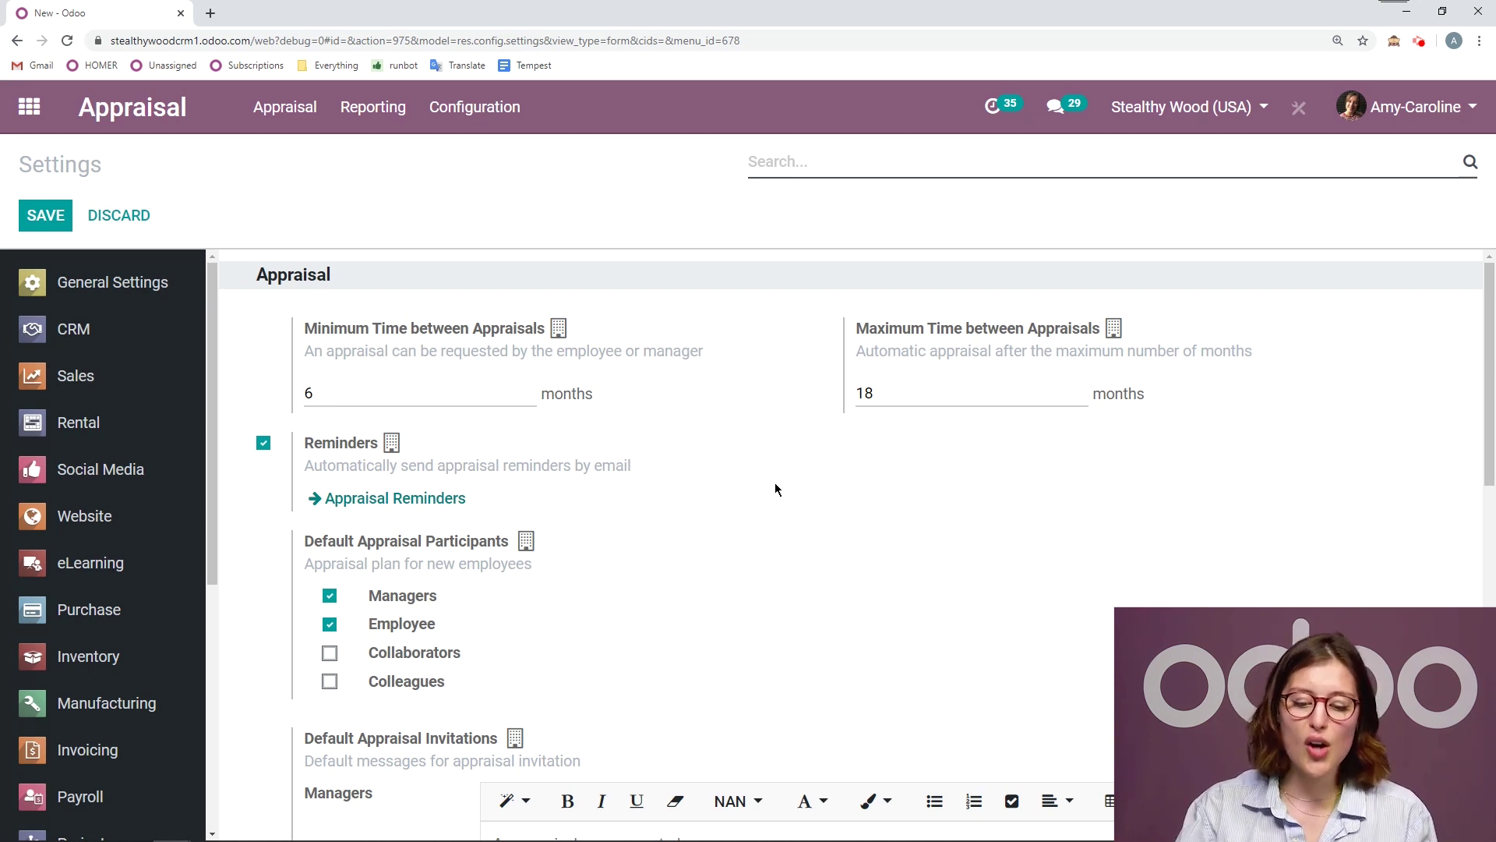
pyautogui.moveTo(881, 394); pyautogui.dragTo(818, 394)
pyautogui.click(753, 292)
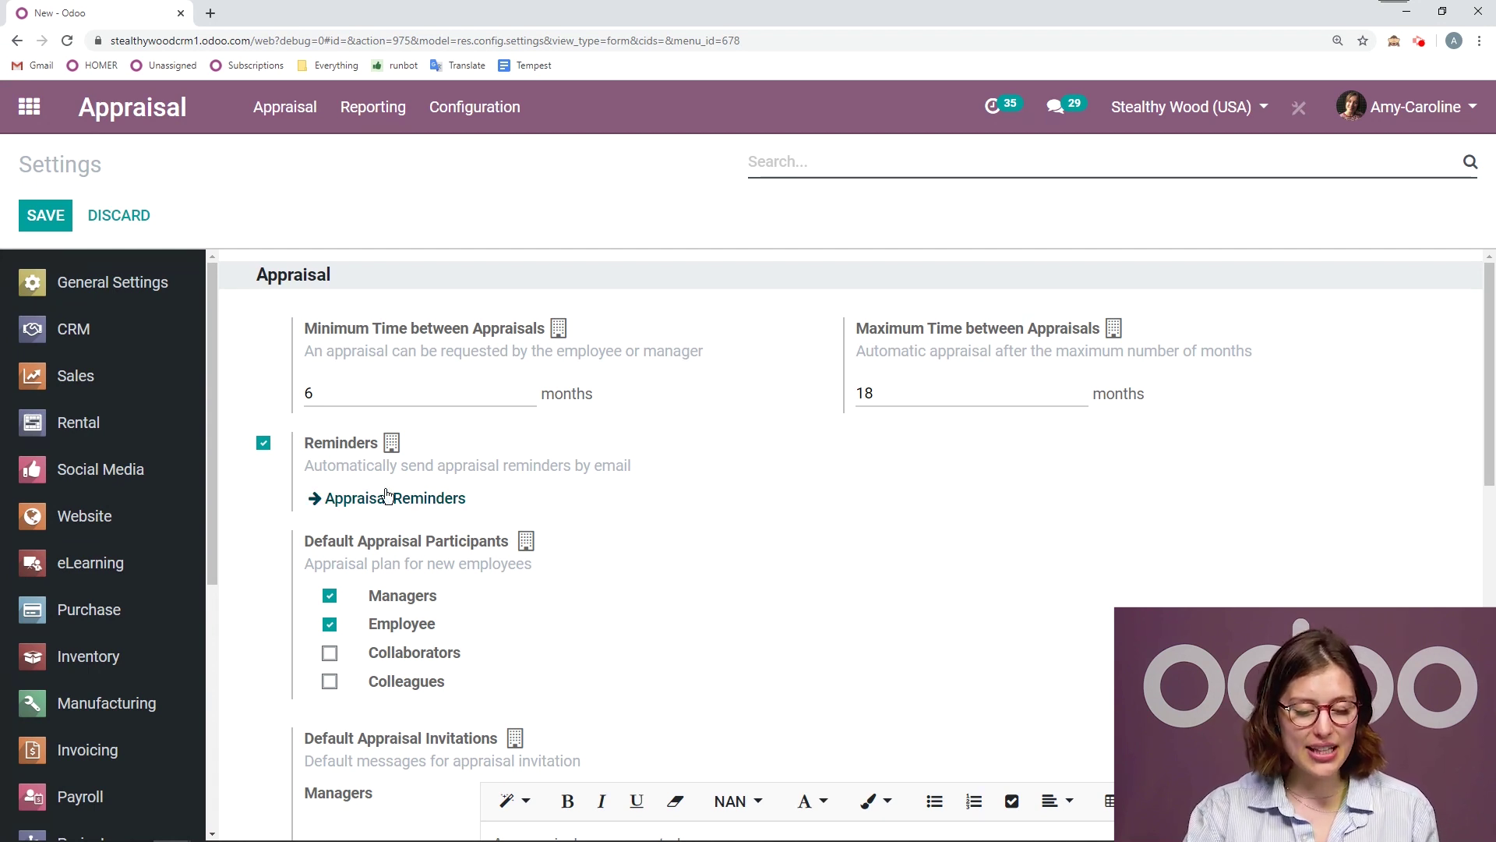
pyautogui.click(437, 501)
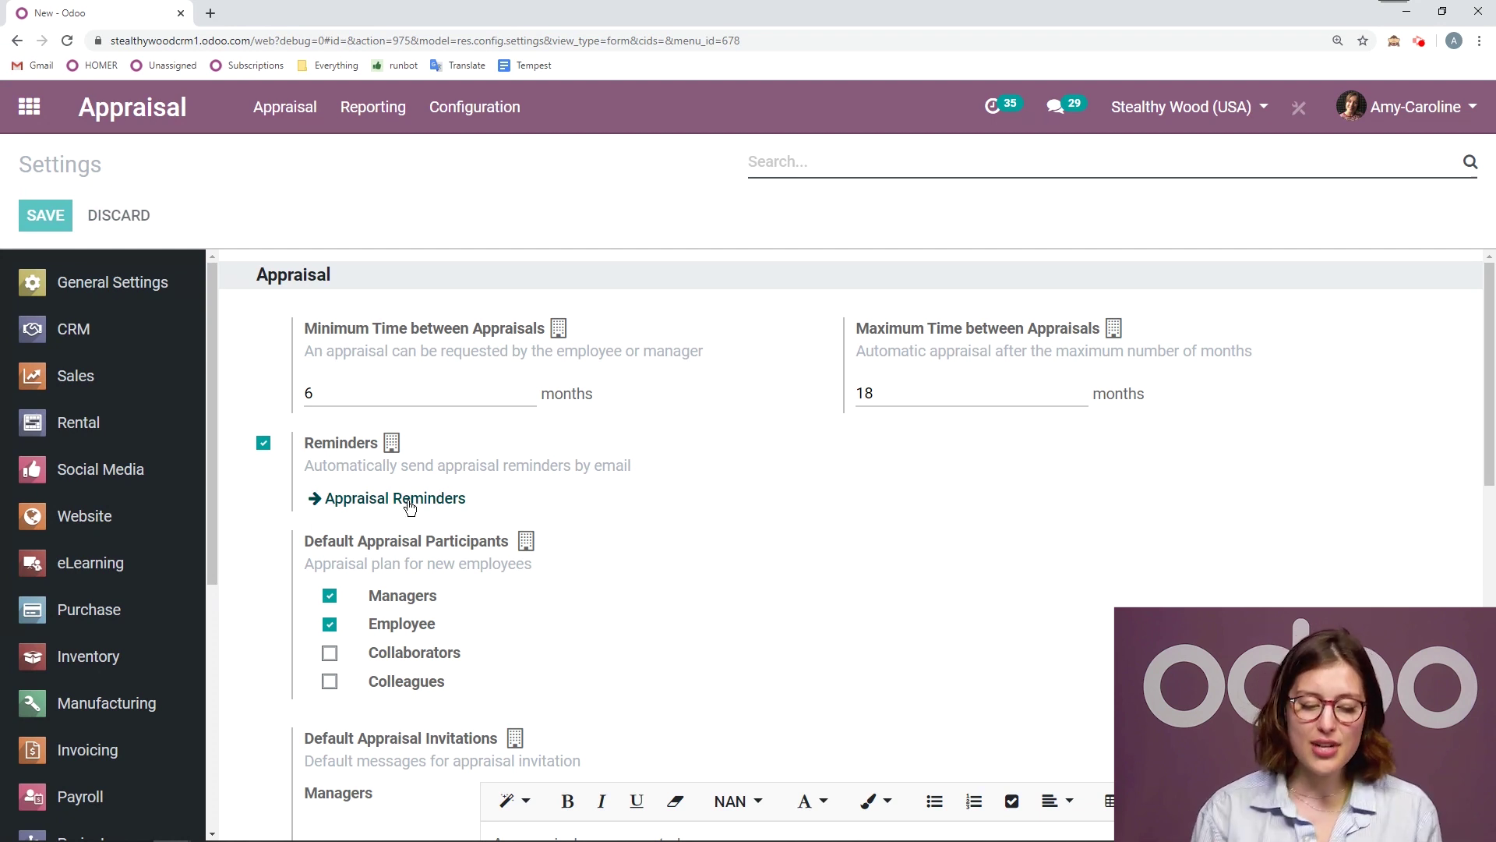
# Inspect the employee 7-month reminder's Notify and trigger options, then discard without changes.
pyautogui.click(411, 502)
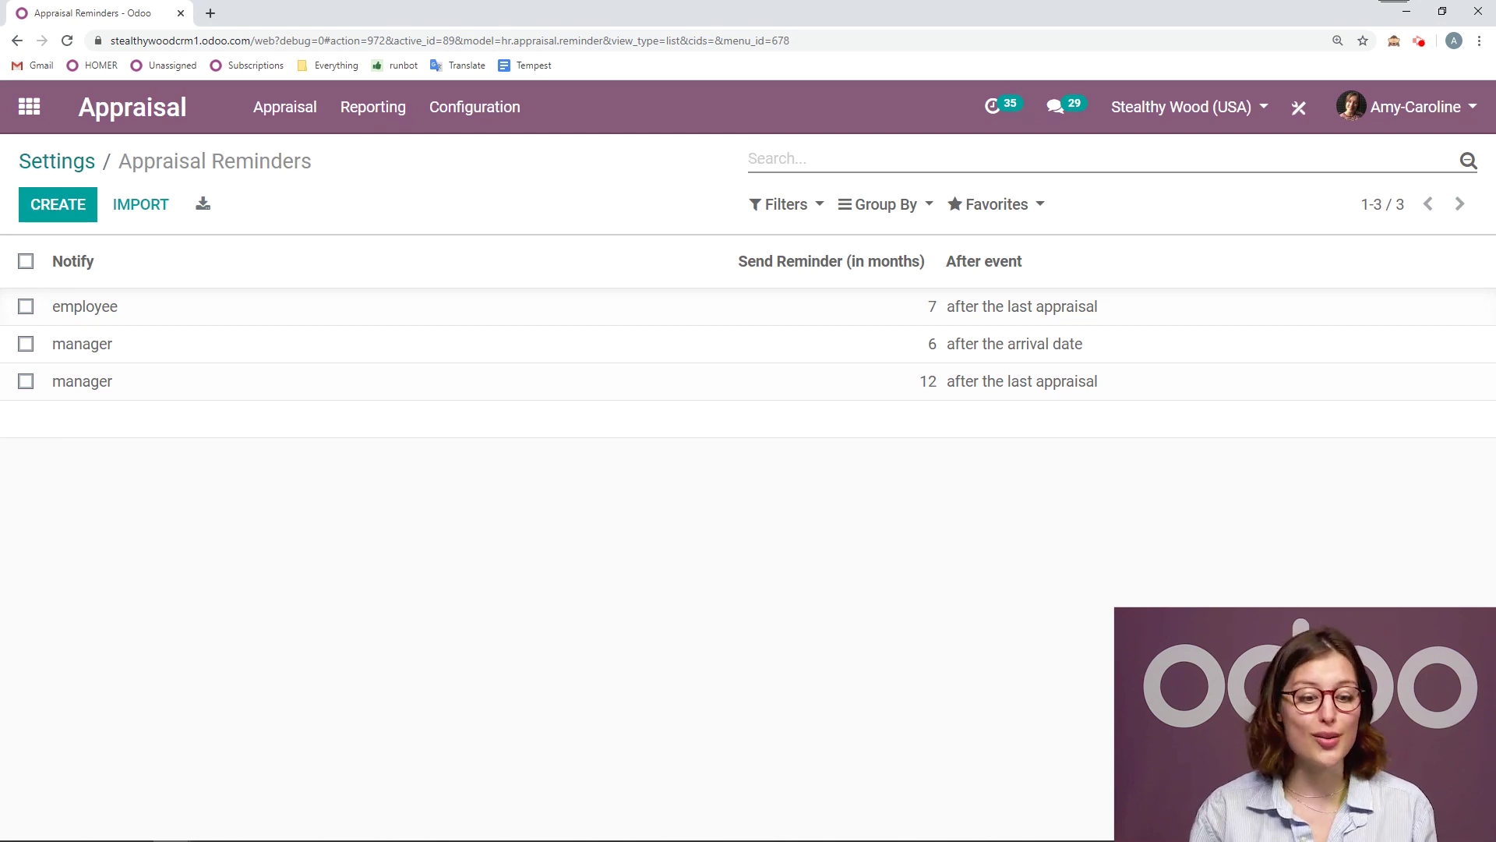
pyautogui.click(123, 311)
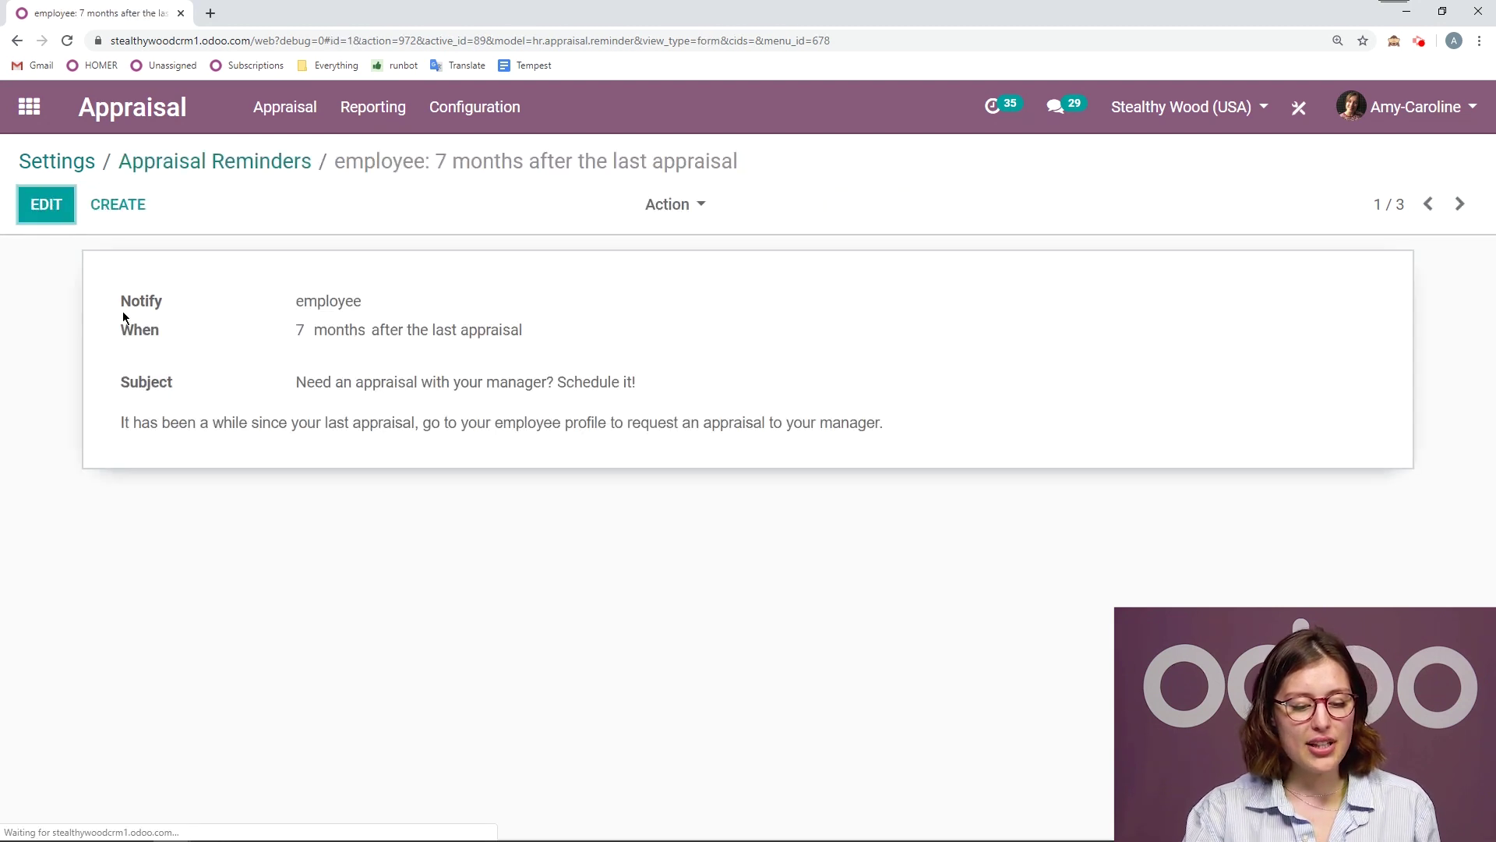
pyautogui.click(46, 204)
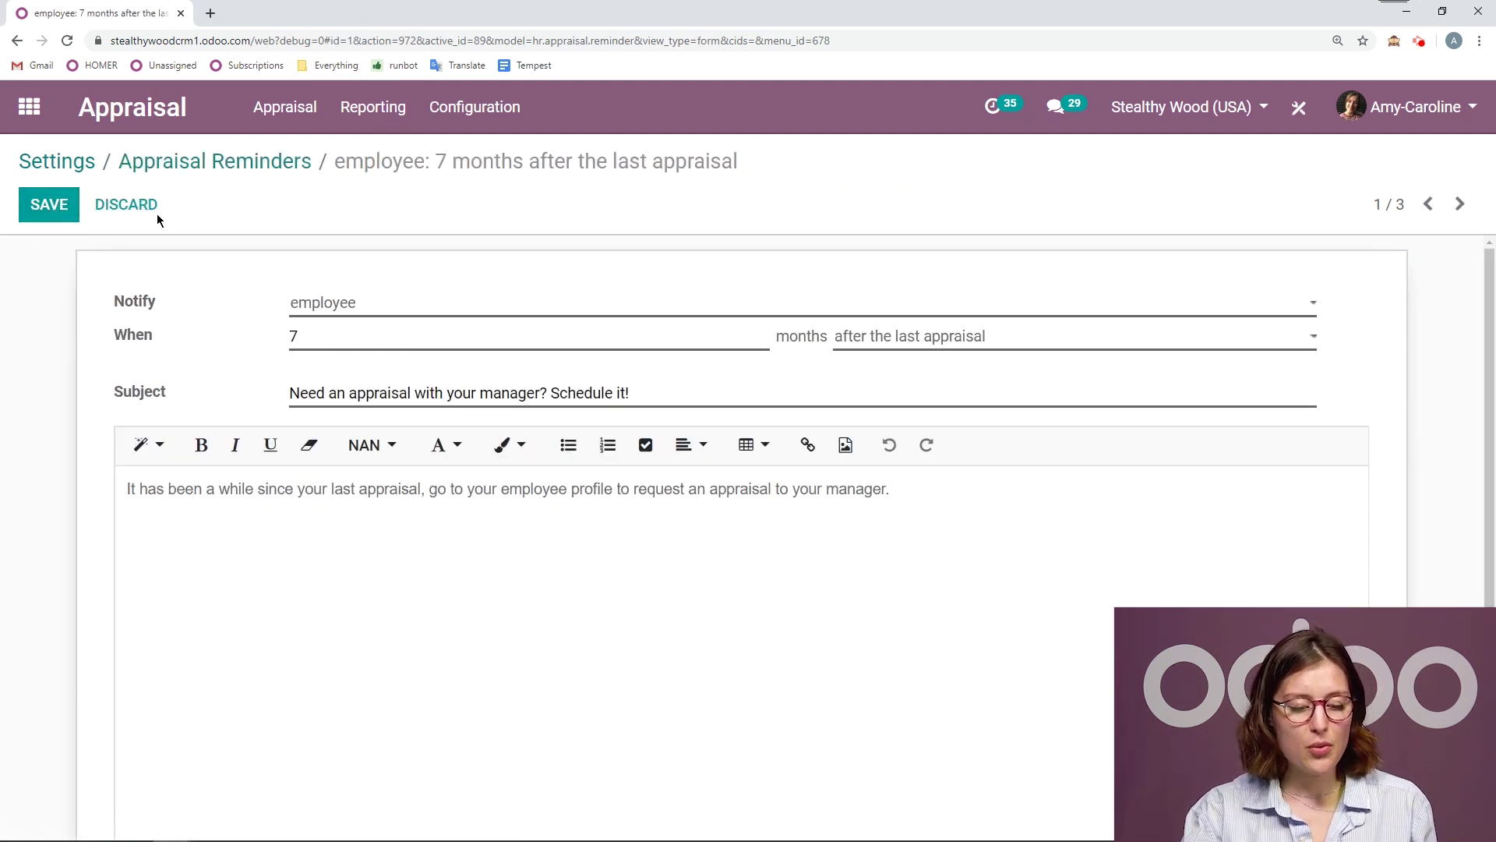
pyautogui.click(384, 303)
pyautogui.click(250, 278)
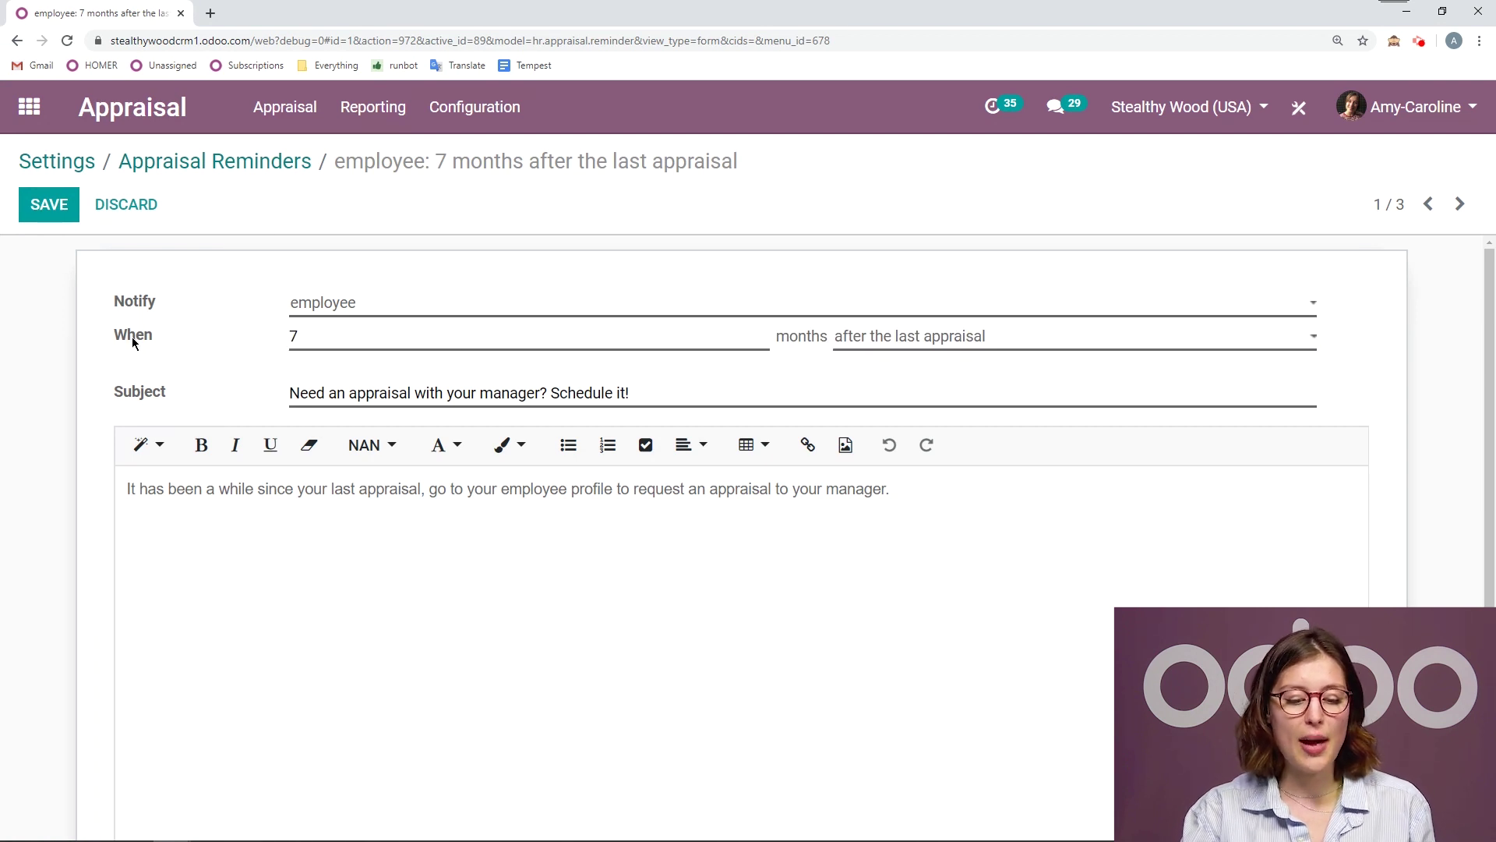
pyautogui.click(1010, 340)
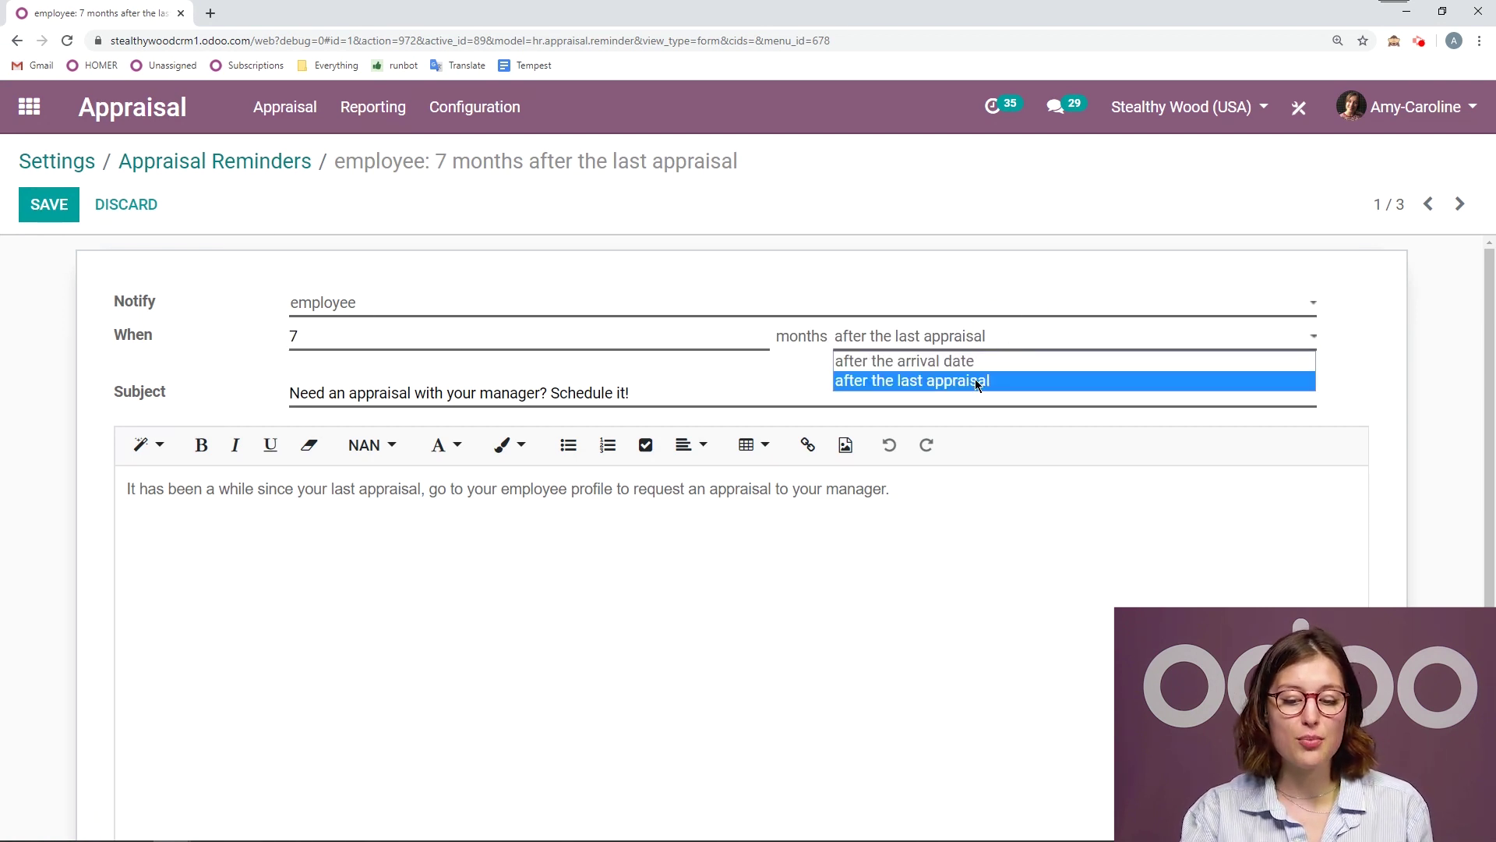
pyautogui.click(871, 378)
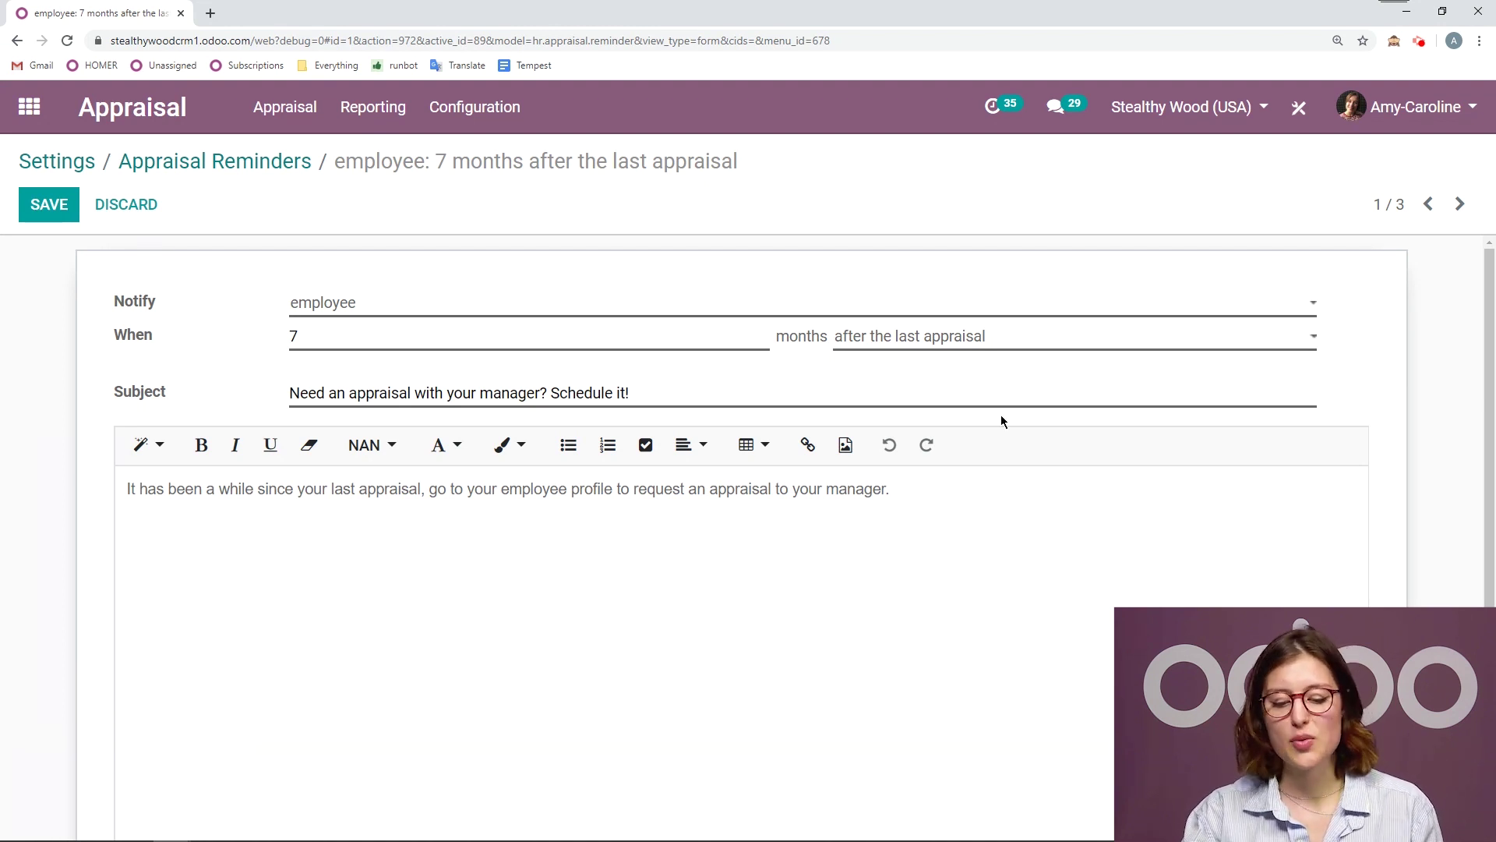
pyautogui.click(129, 207)
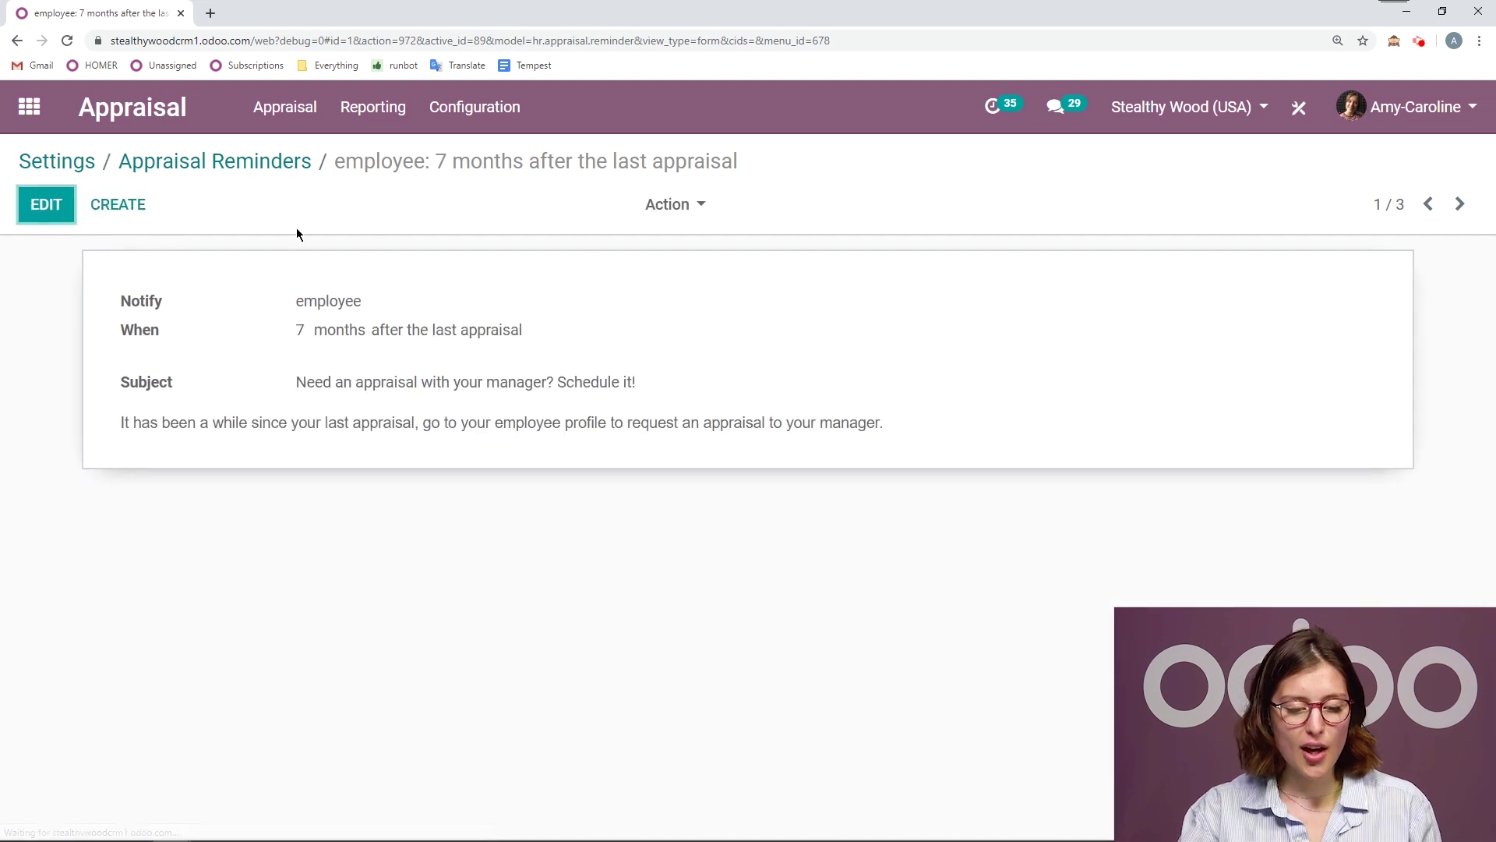
# Return to the Appraisal settings and scroll through the page.
pyautogui.click(51, 166)
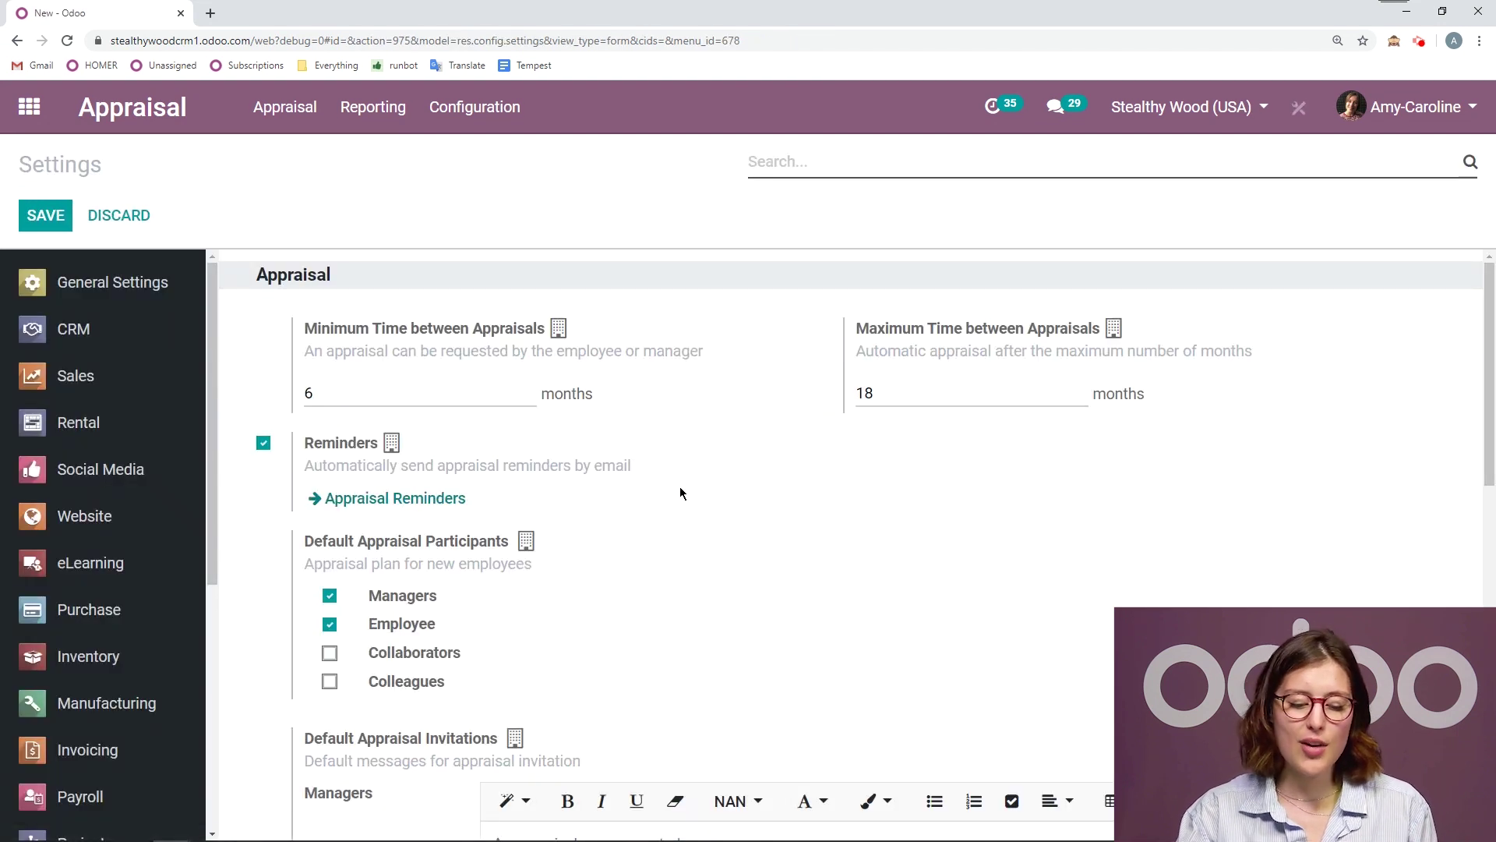
pyautogui.scroll(-1, 680, 492)
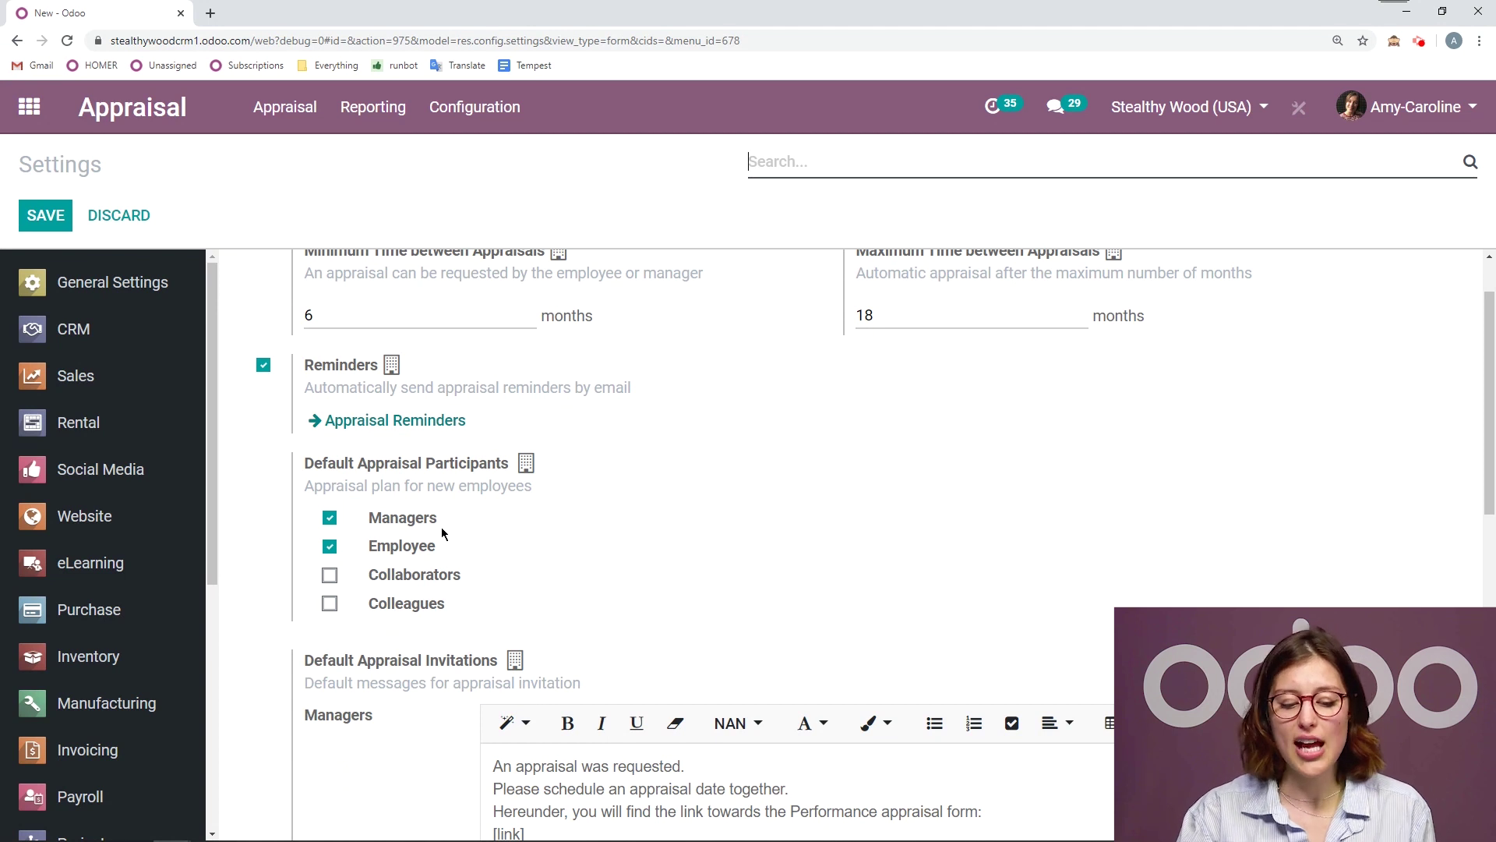
pyautogui.scroll(-2, 596, 461)
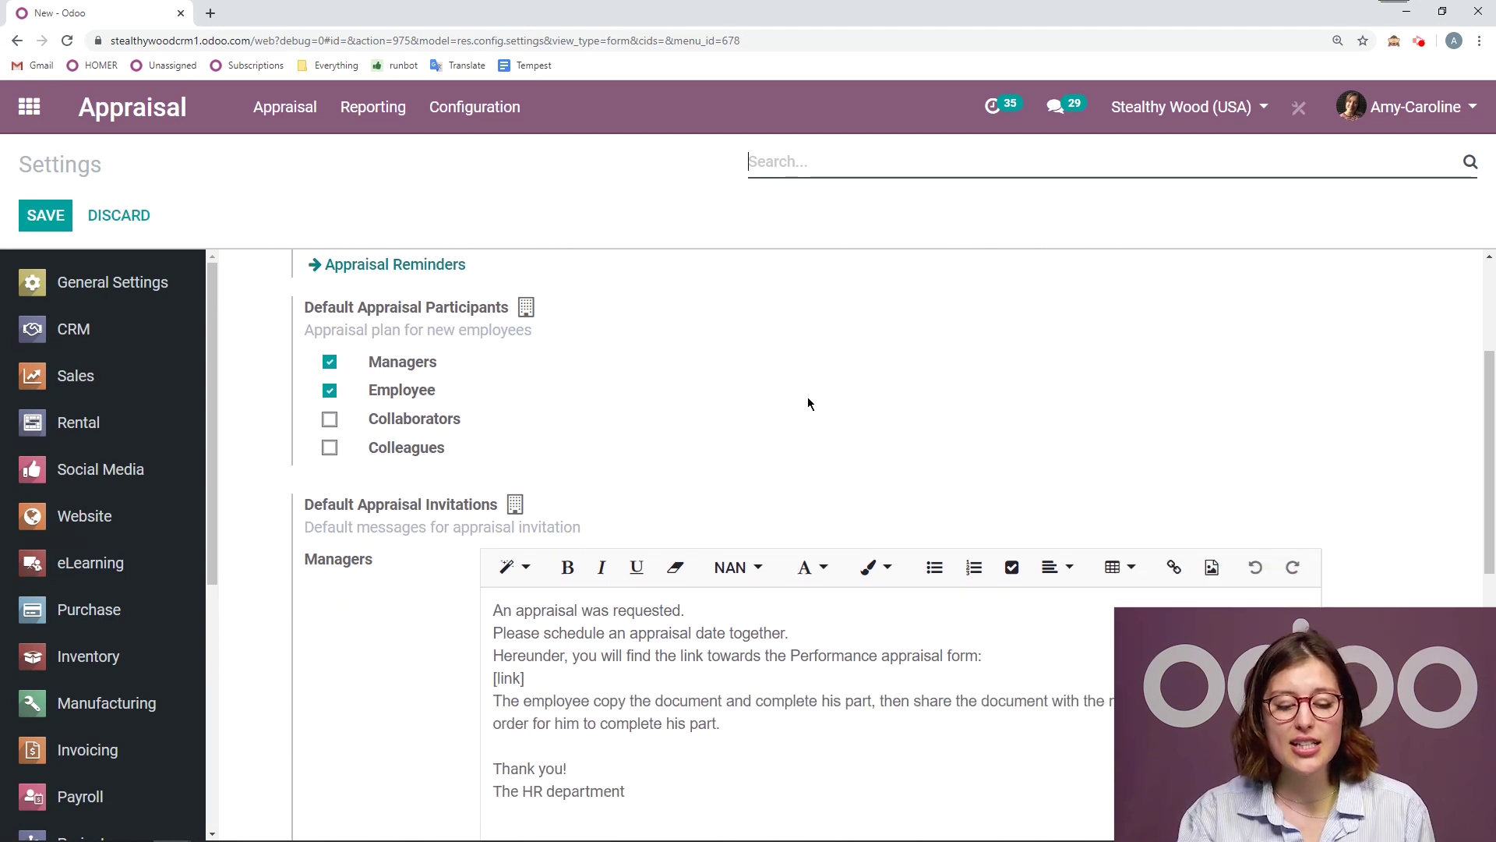
pyautogui.scroll(-4, 808, 398)
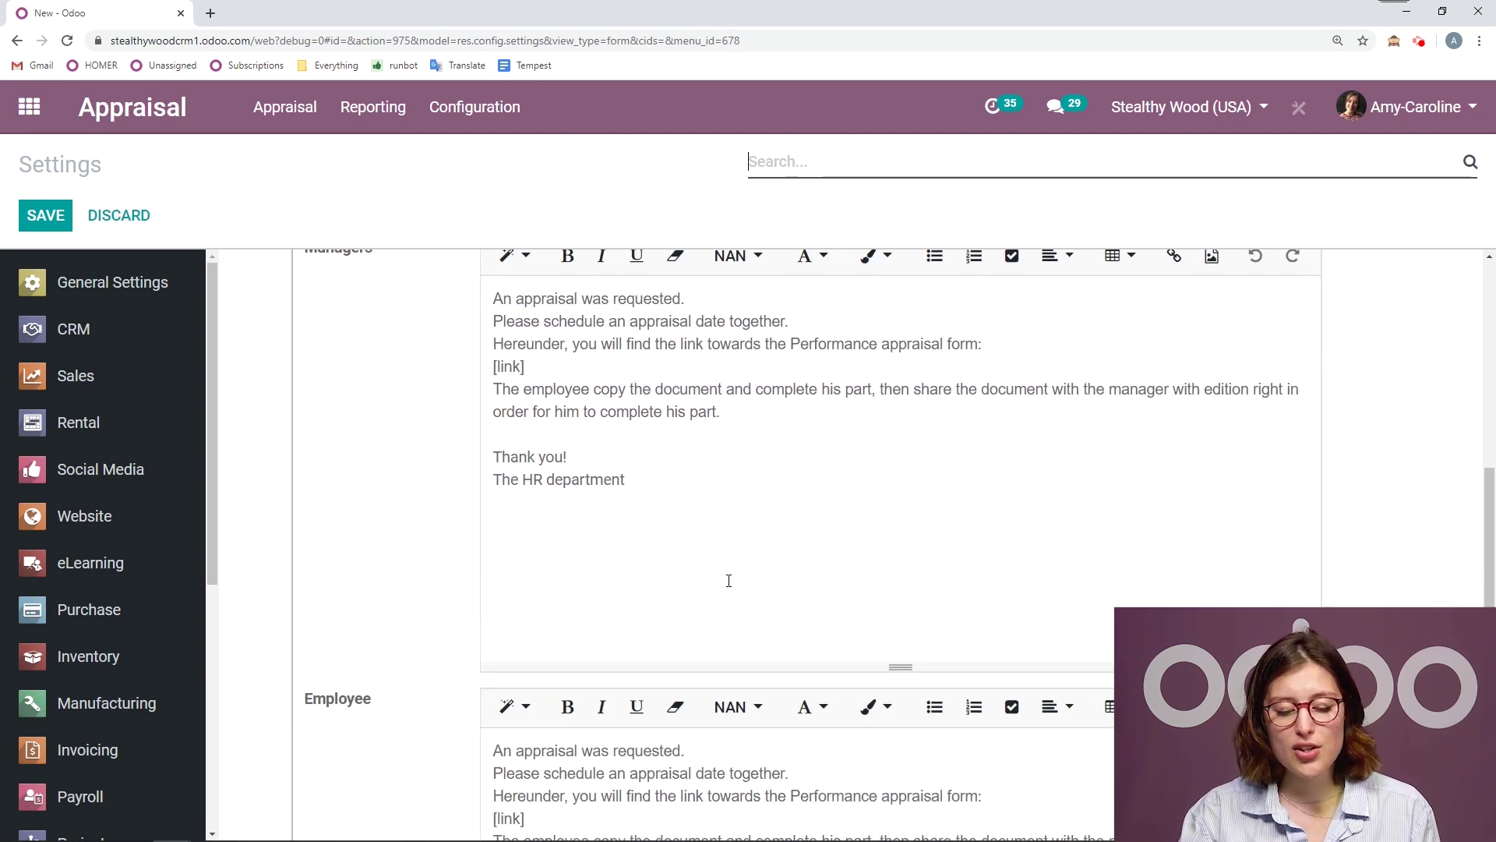
pyautogui.scroll(-2, 728, 580)
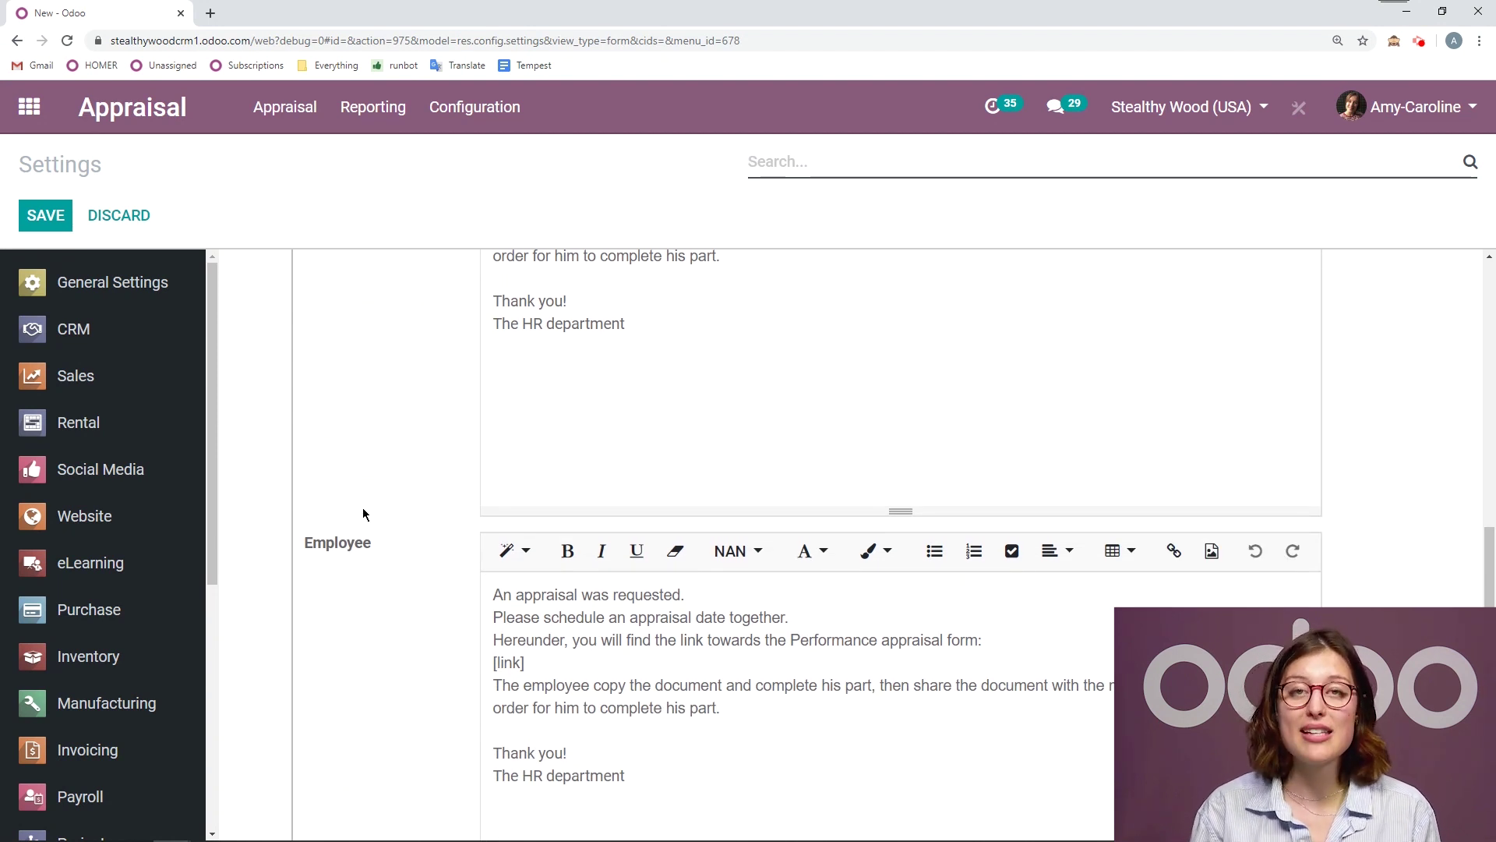
pyautogui.scroll(5, 363, 507)
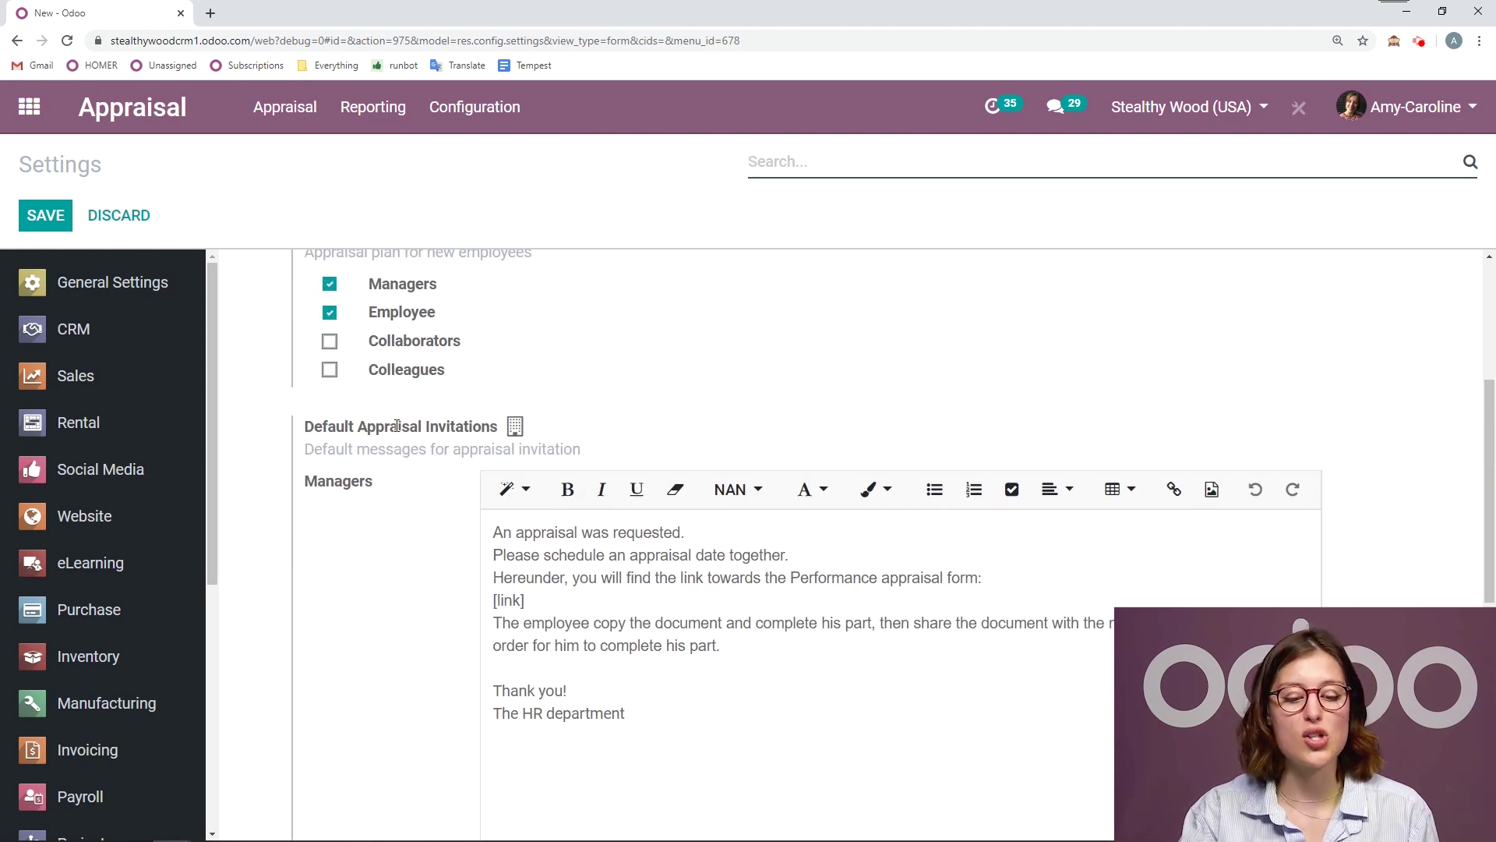
# Tick Collaborators and Colleagues as default participants, then untick both again.
pyautogui.click(330, 342)
pyautogui.click(329, 369)
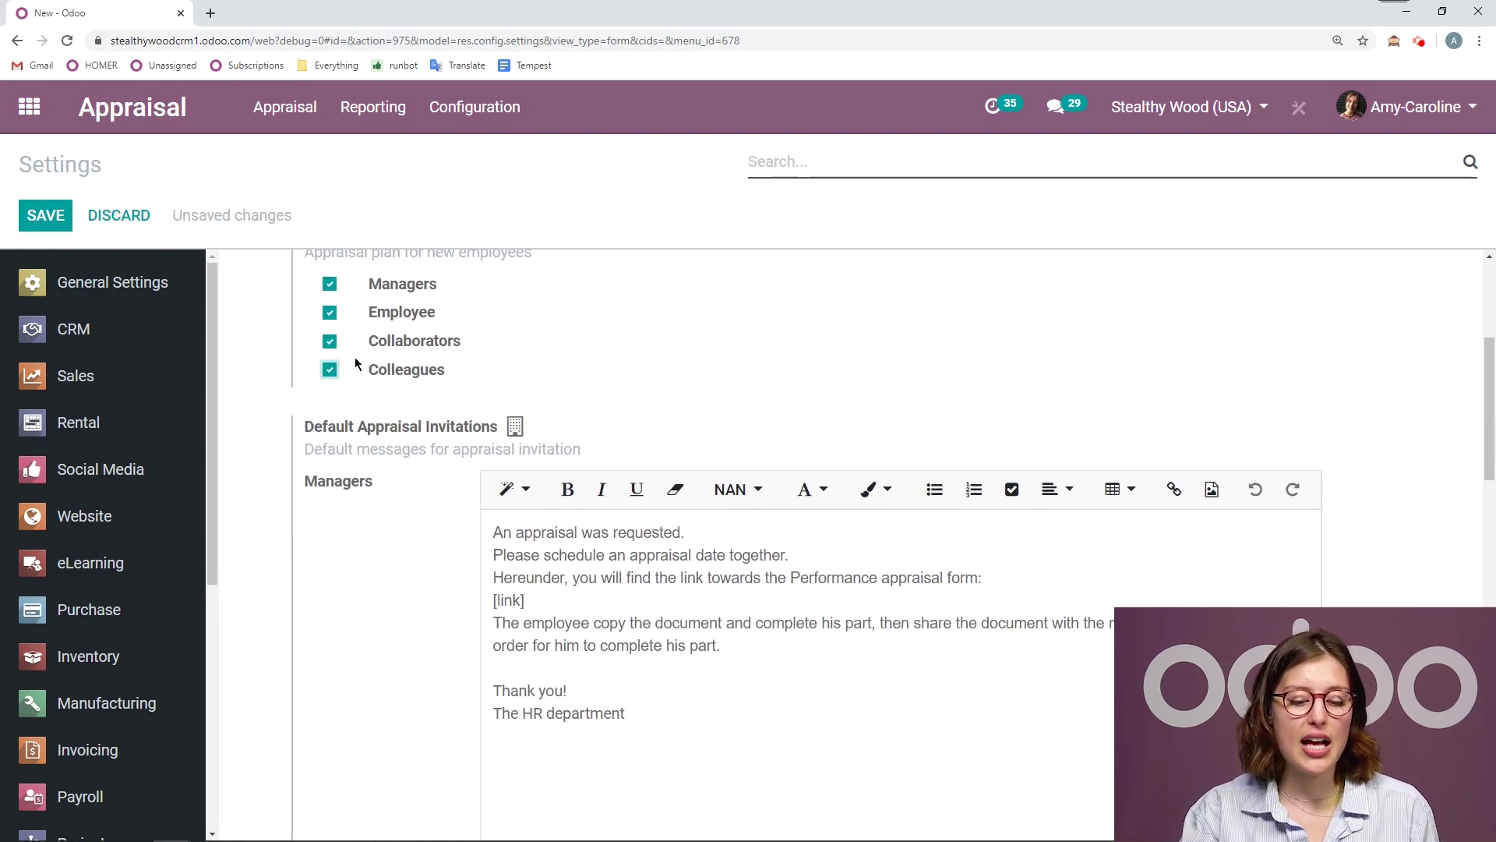
pyautogui.scroll(-18, 455, 390)
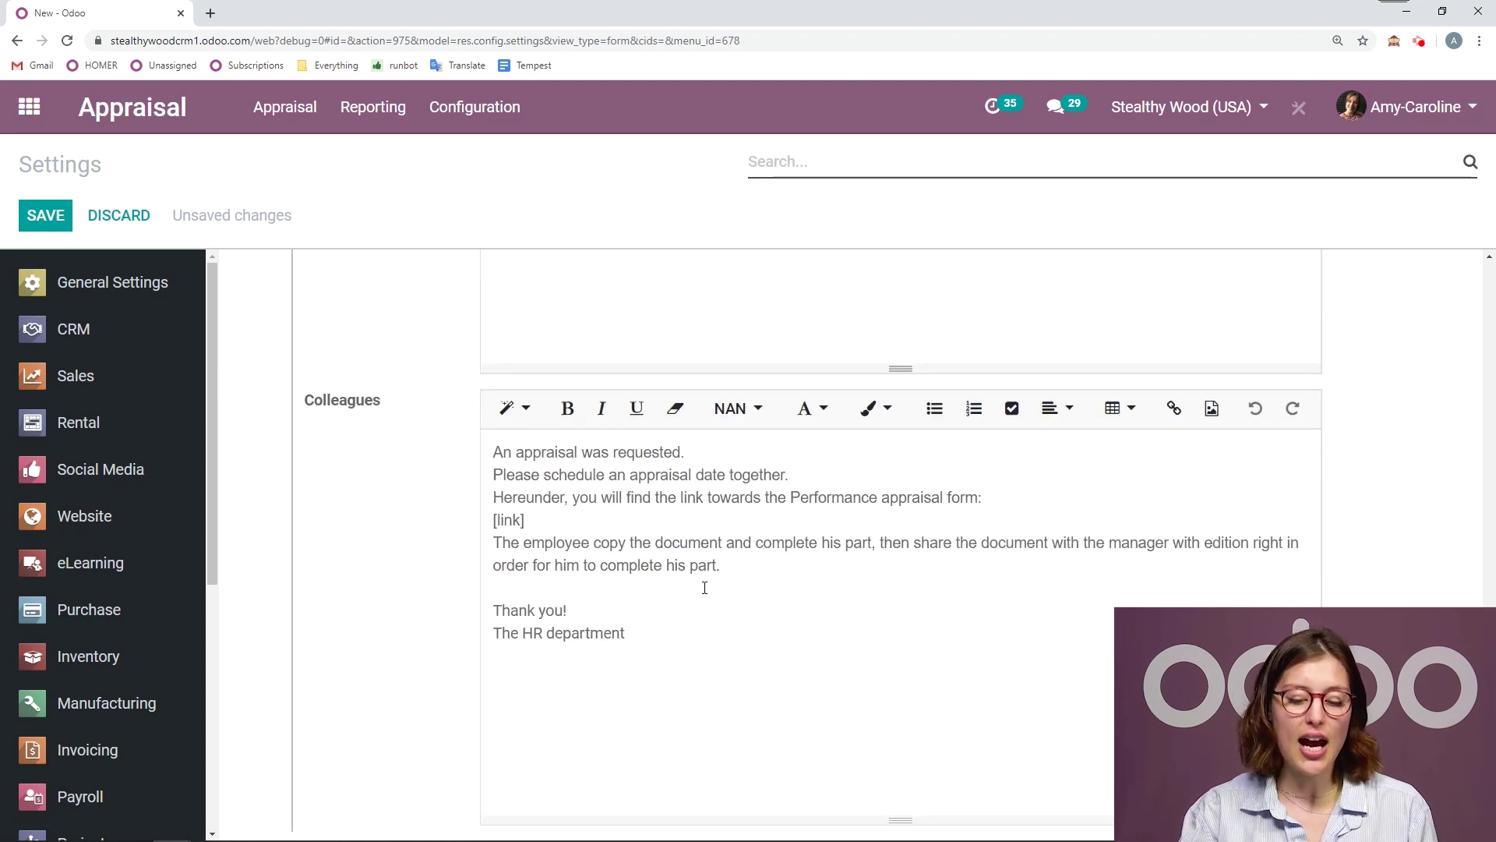
pyautogui.scroll(15, 671, 595)
pyautogui.scroll(2, 421, 561)
pyautogui.scroll(-3, 361, 577)
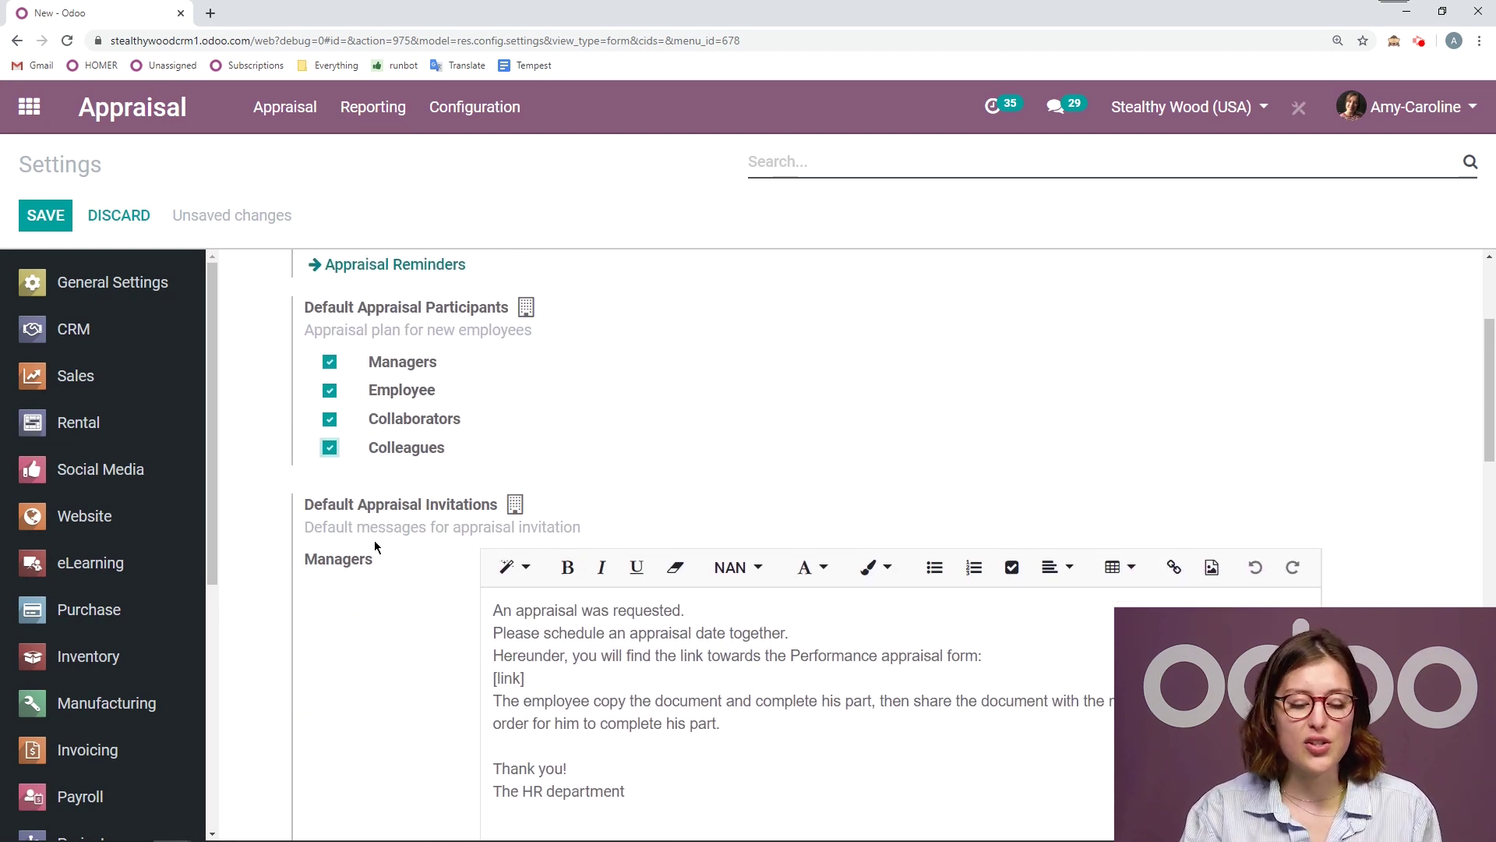
pyautogui.click(329, 448)
pyautogui.click(329, 419)
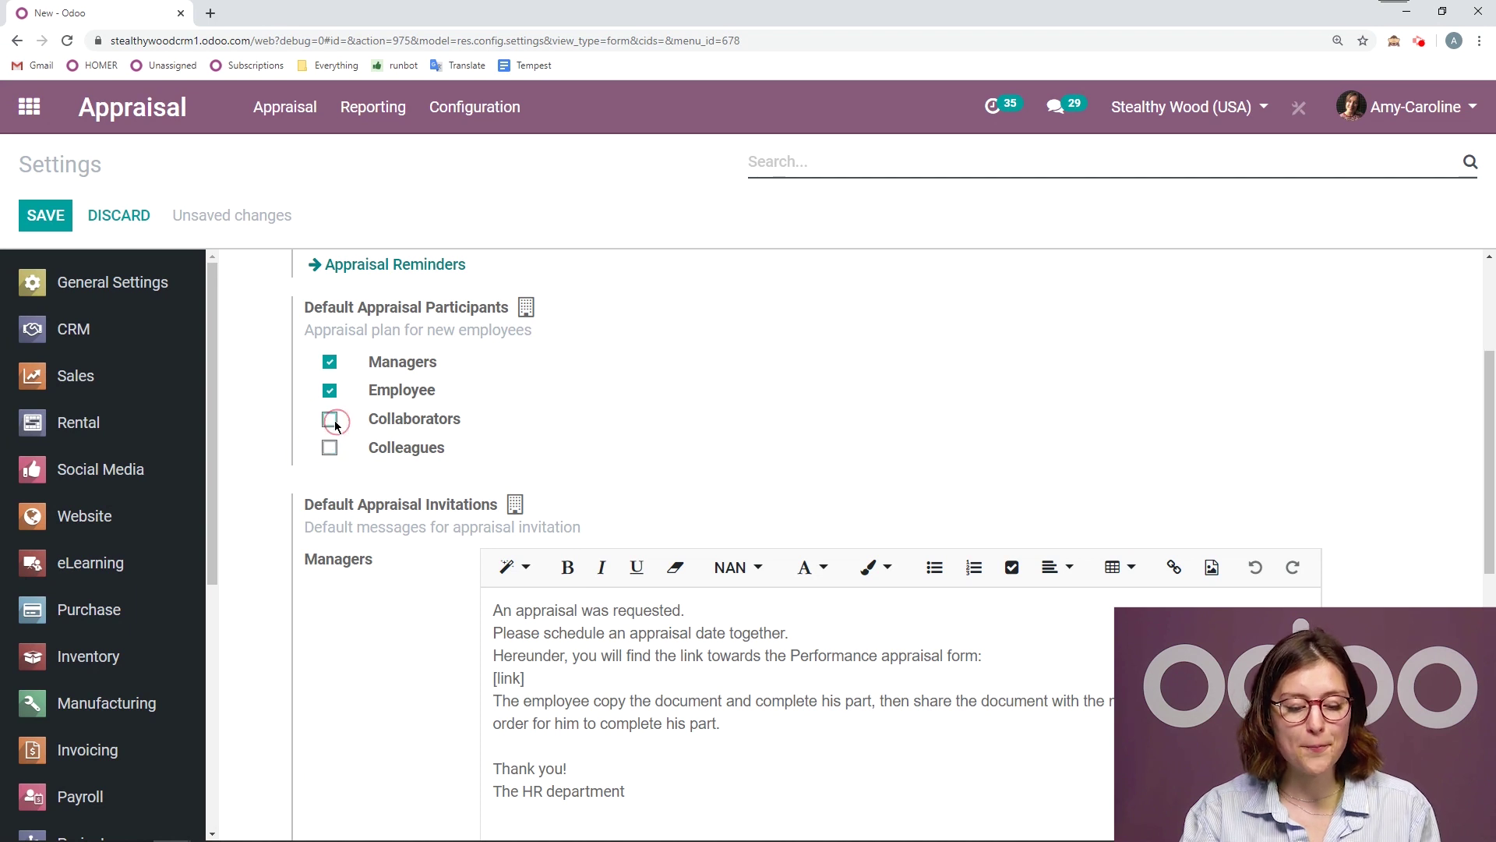
# Look over the default invitation templates for managers and employees.
pyautogui.scroll(1, 529, 401)
pyautogui.scroll(-3, 942, 544)
pyautogui.scroll(-2, 941, 544)
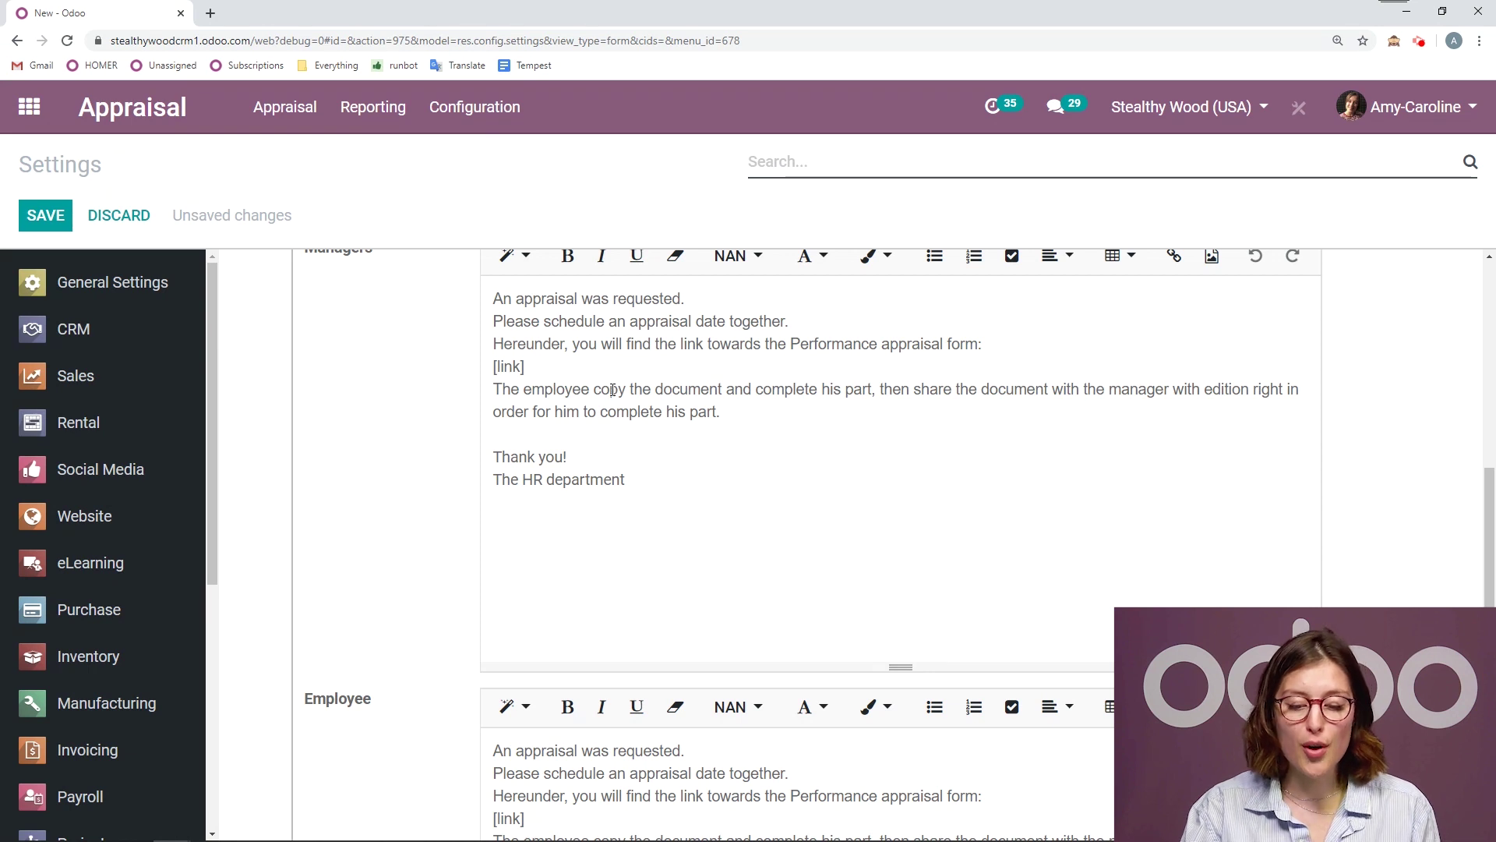
pyautogui.scroll(1, 519, 490)
pyautogui.scroll(2, 551, 650)
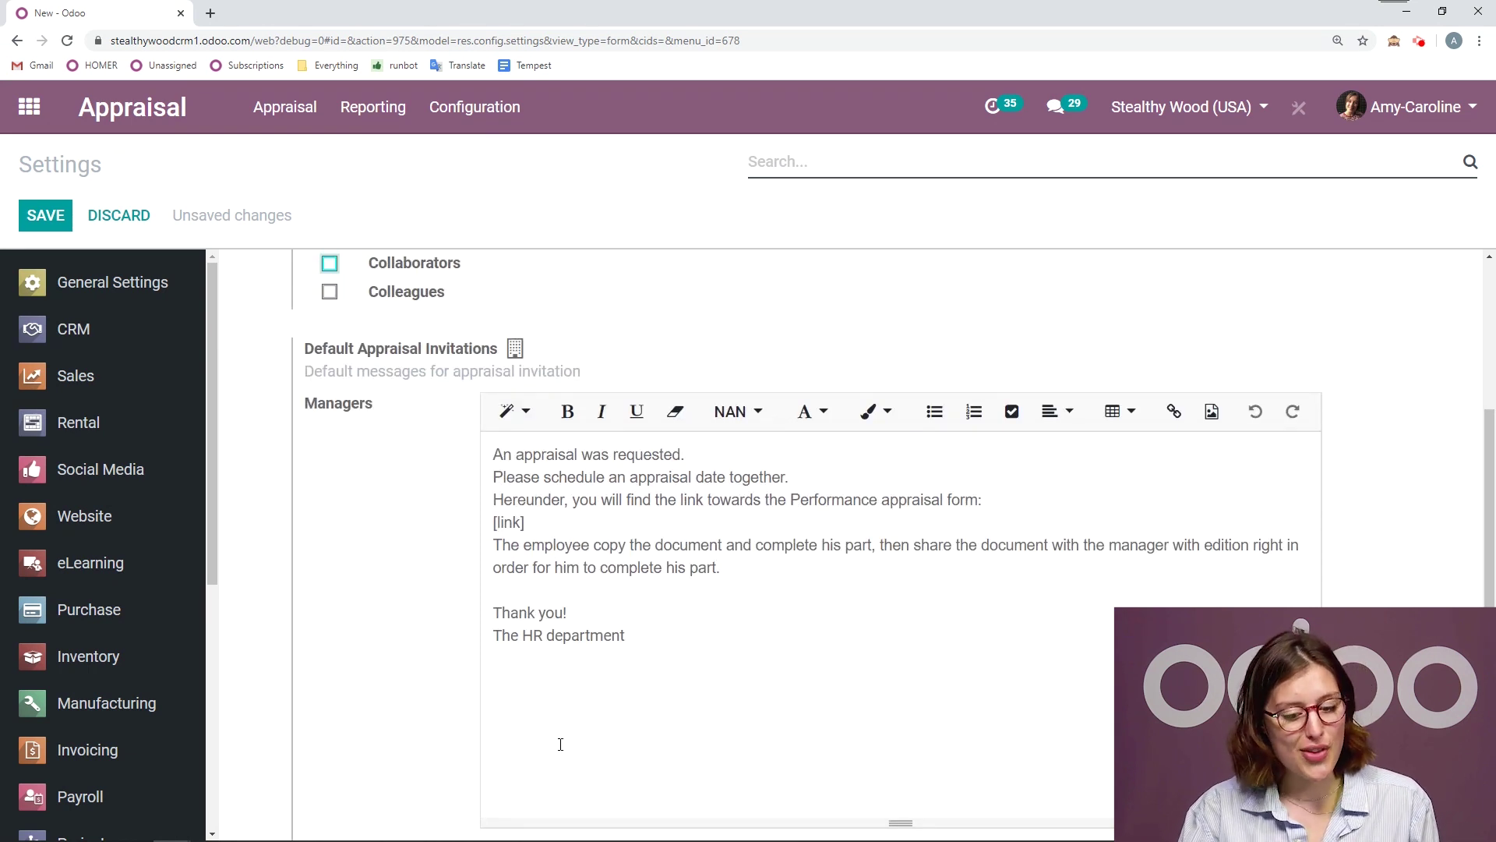
pyautogui.scroll(4, 560, 744)
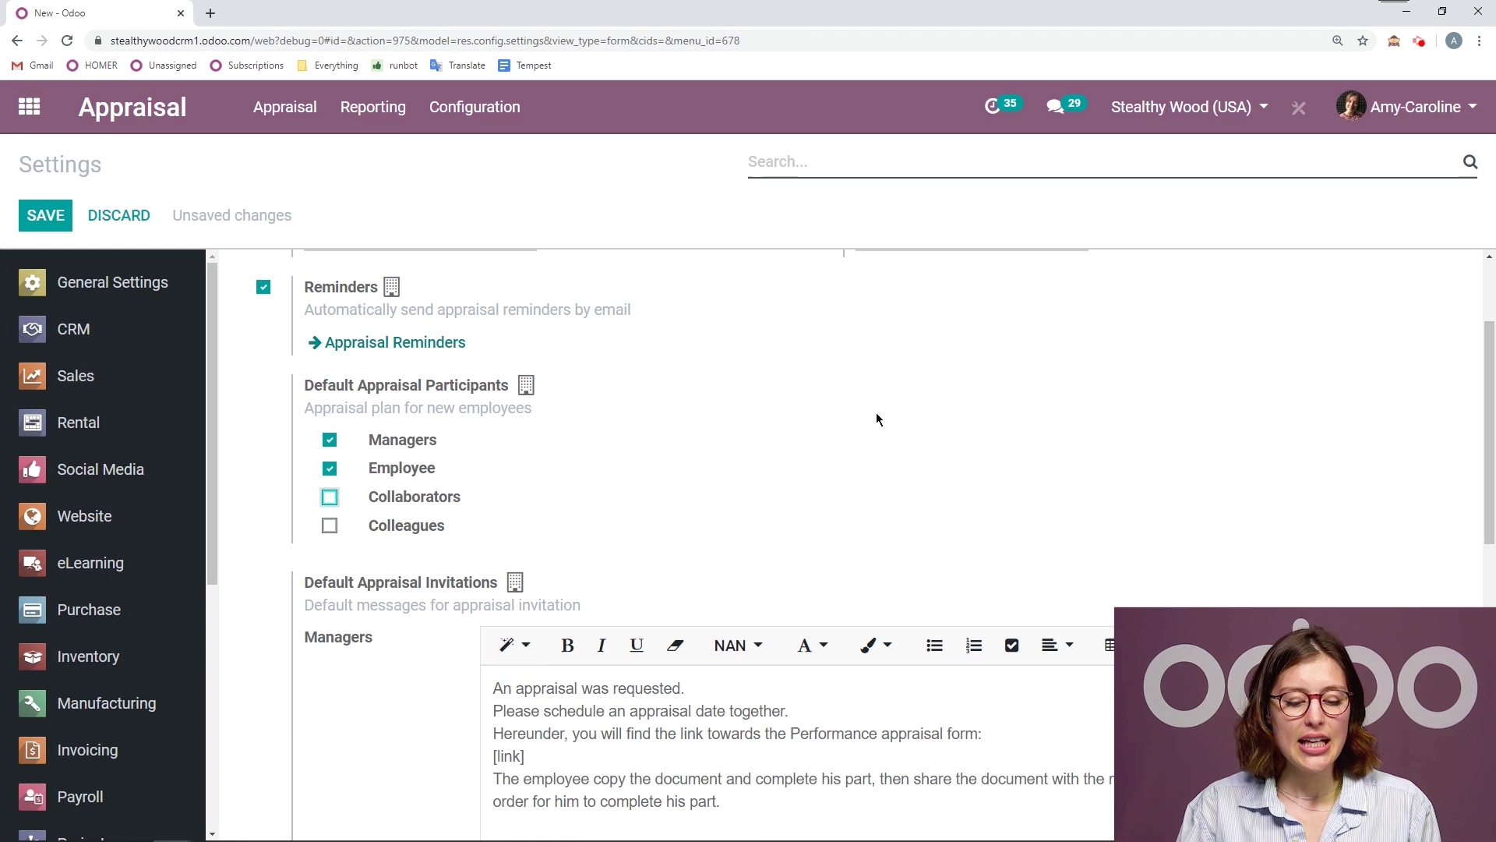
pyautogui.scroll(3, 876, 419)
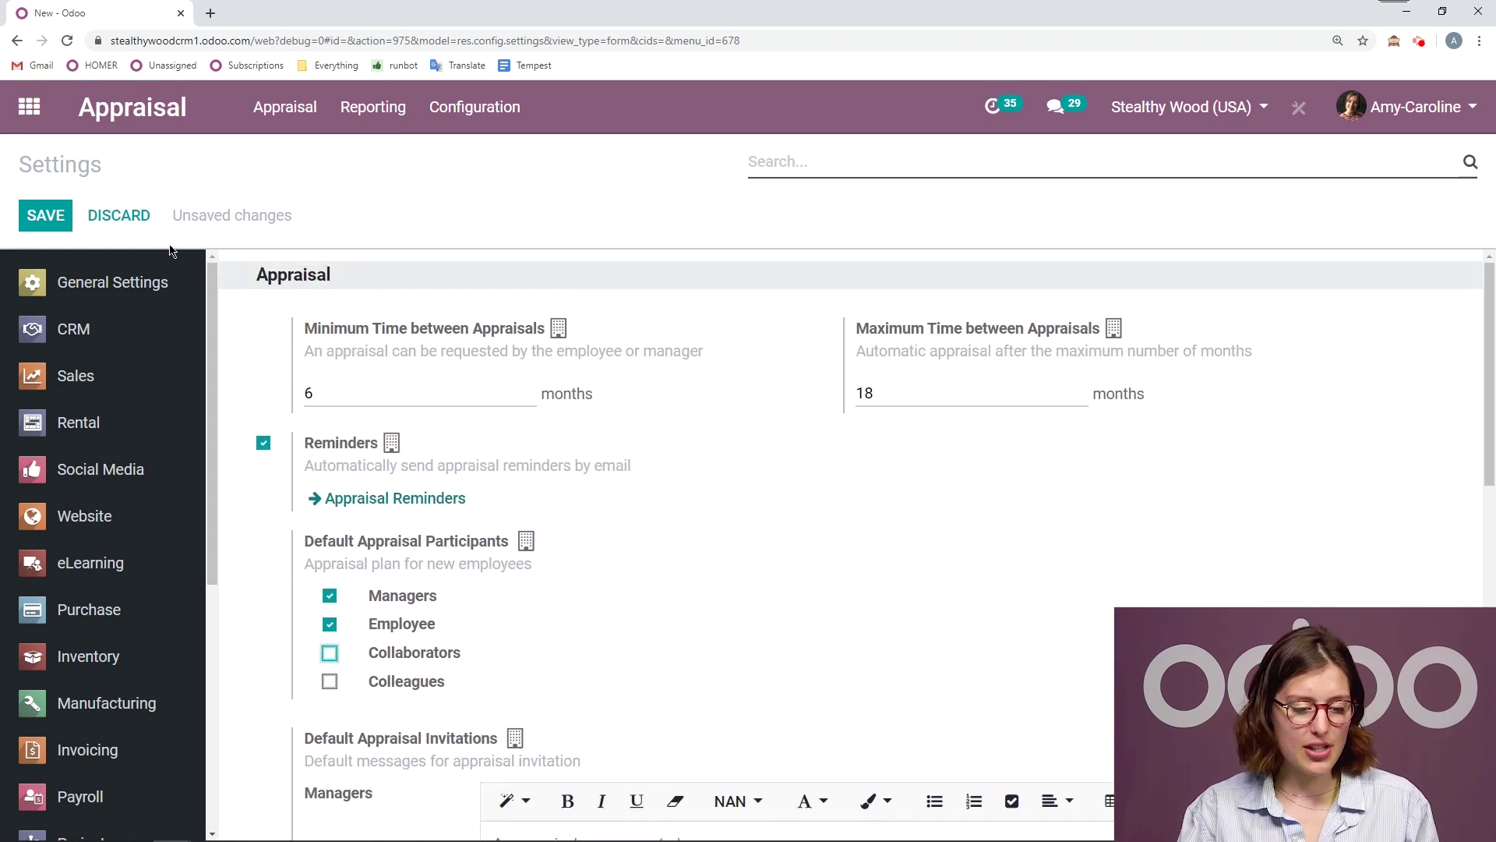
# Discard the unsaved settings changes and go back to the apps home screen via the appraisals overview.
pyautogui.click(115, 221)
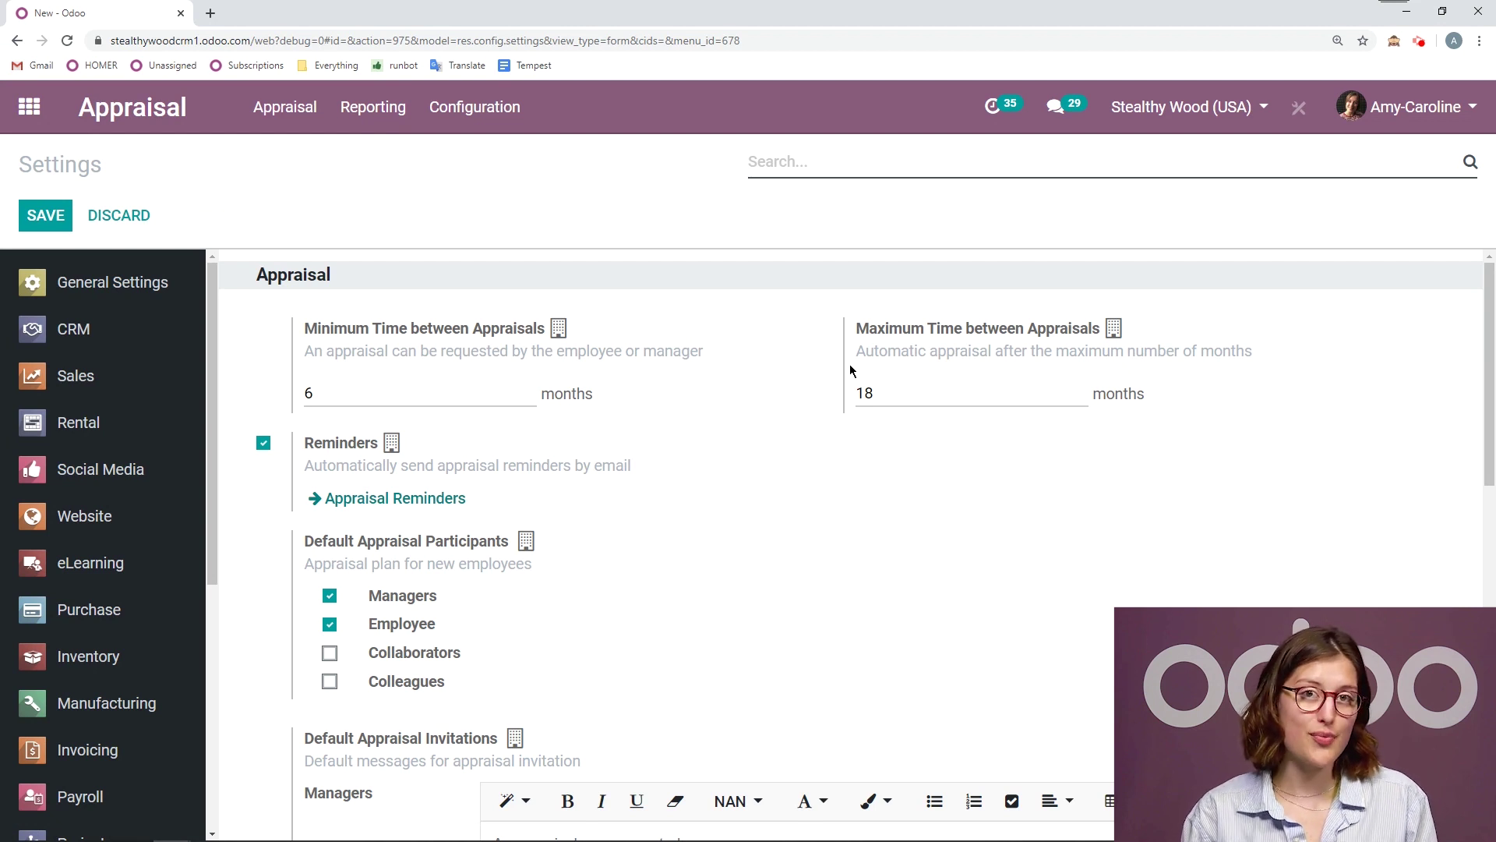
pyautogui.click(296, 121)
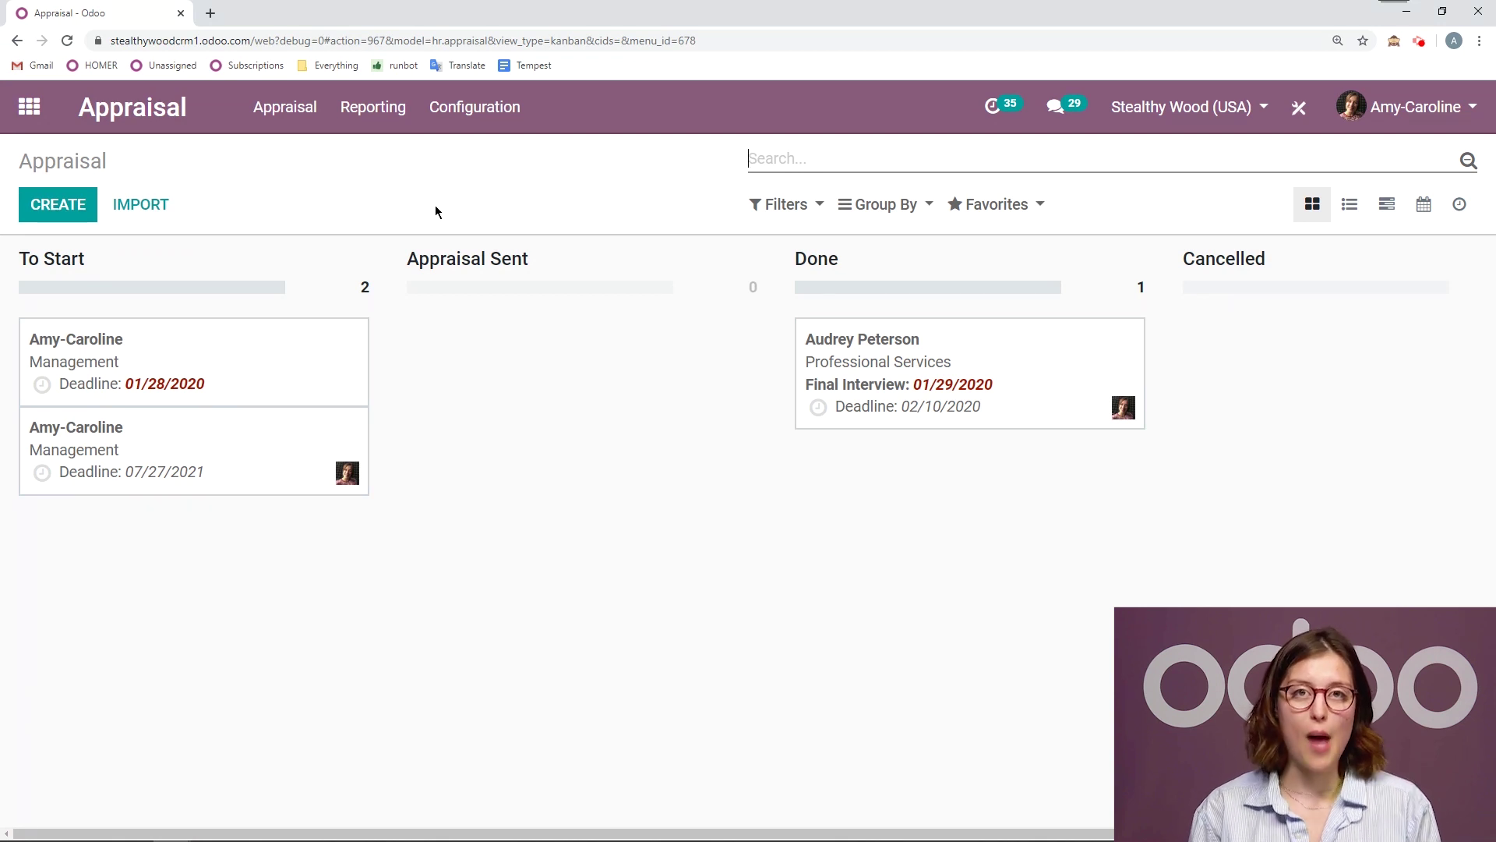
pyautogui.click(29, 107)
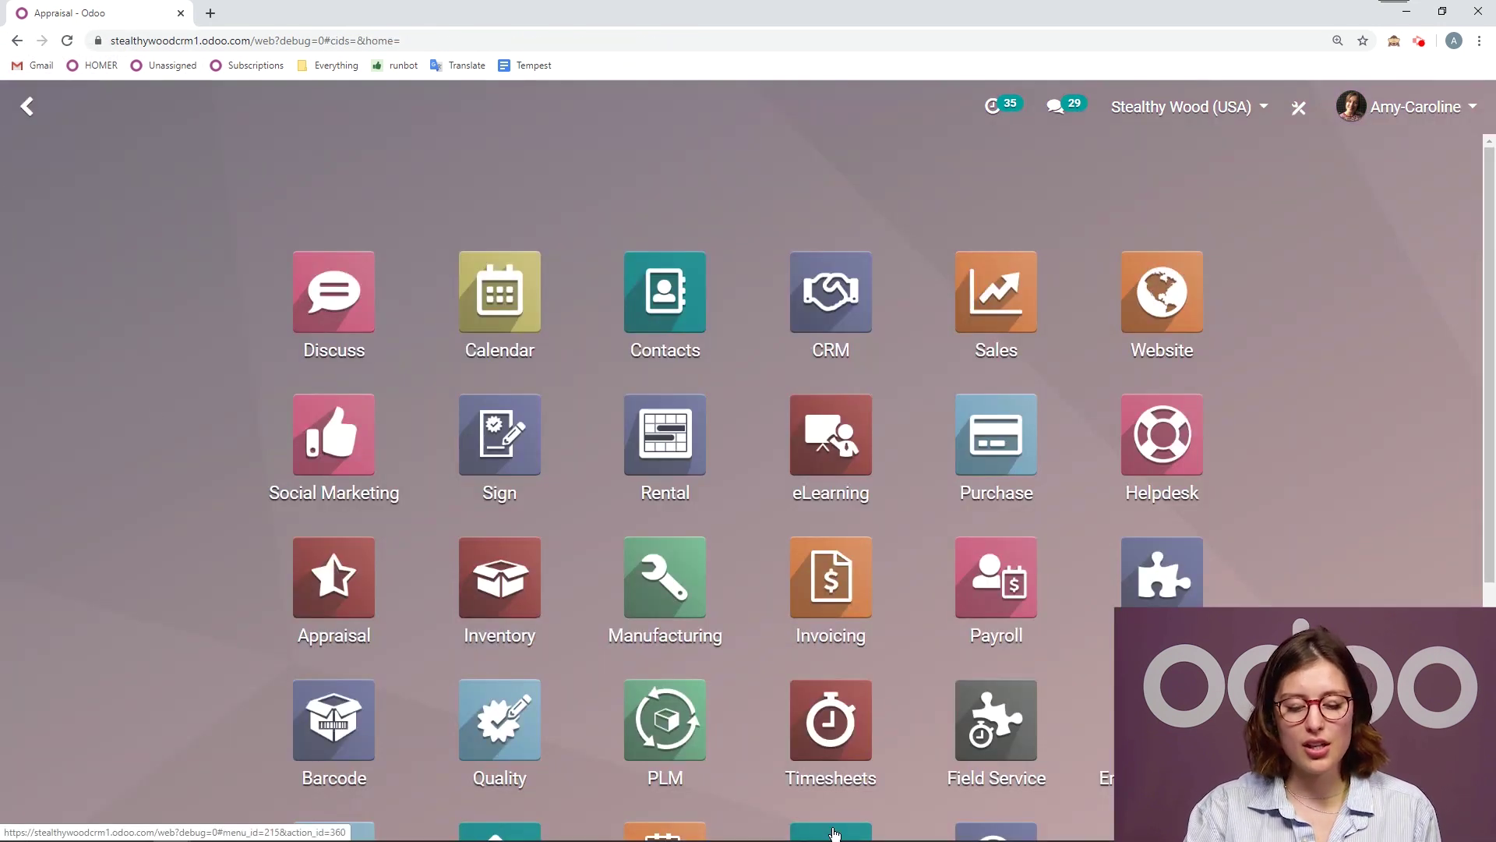
# Open the Marketing and Community Manager's employee record and look through the form.
pyautogui.scroll(-4, 967, 672)
pyautogui.click(814, 563)
pyautogui.scroll(-3, 924, 543)
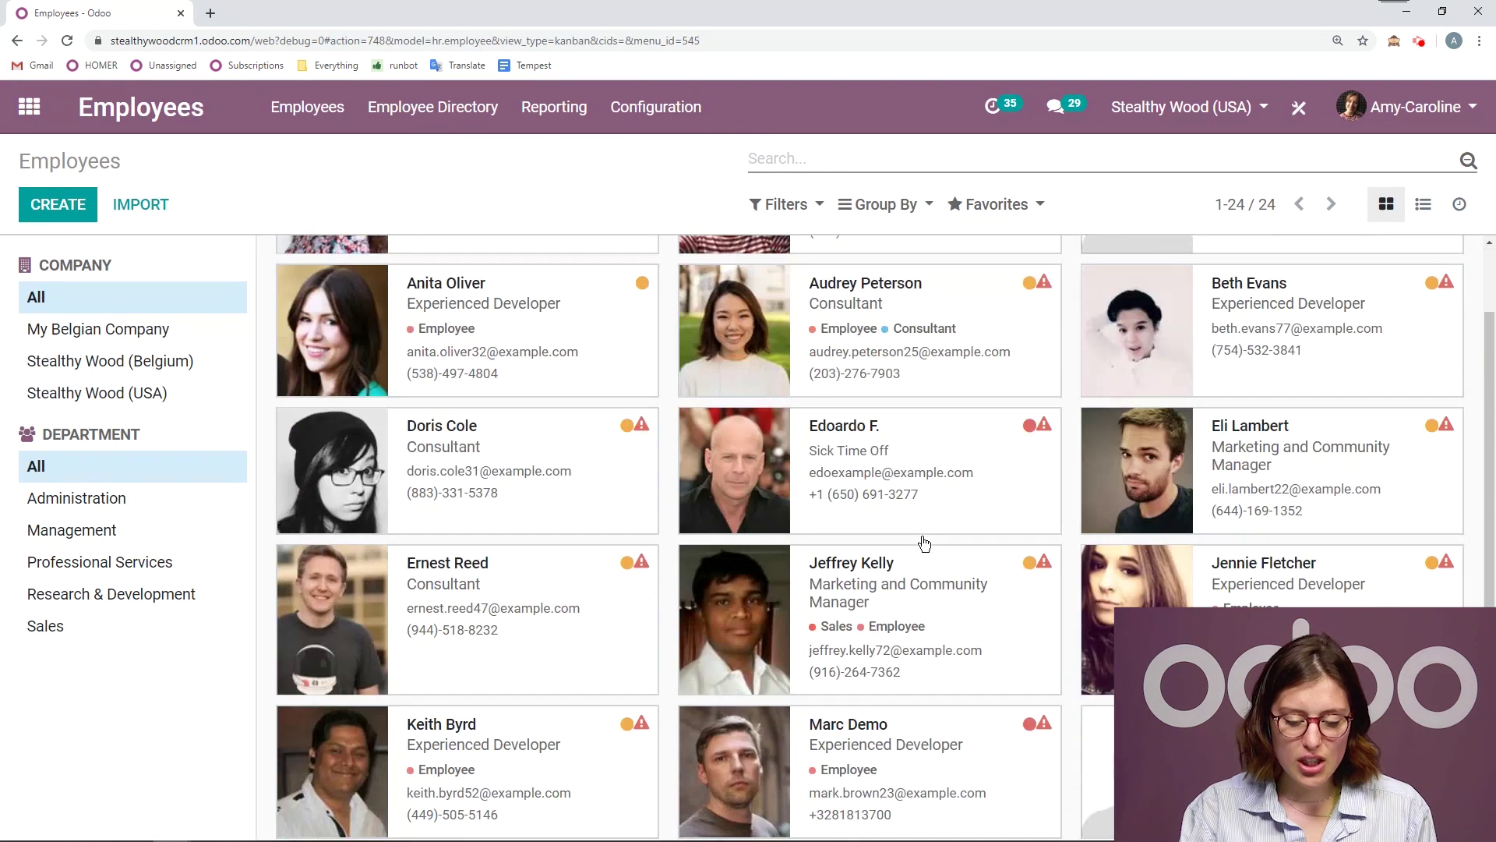
pyautogui.scroll(-1, 924, 543)
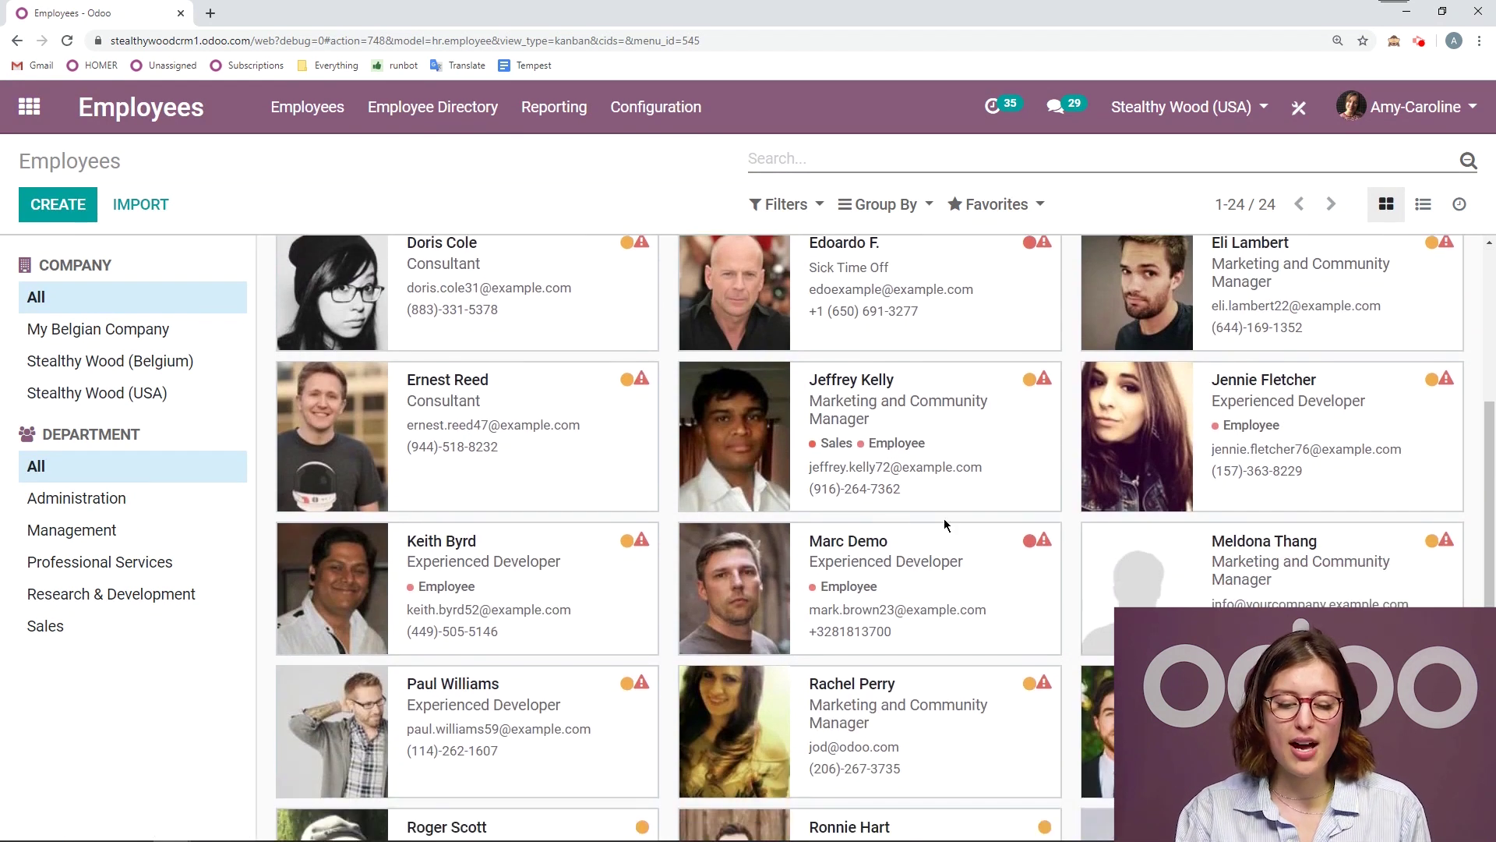
pyautogui.click(873, 477)
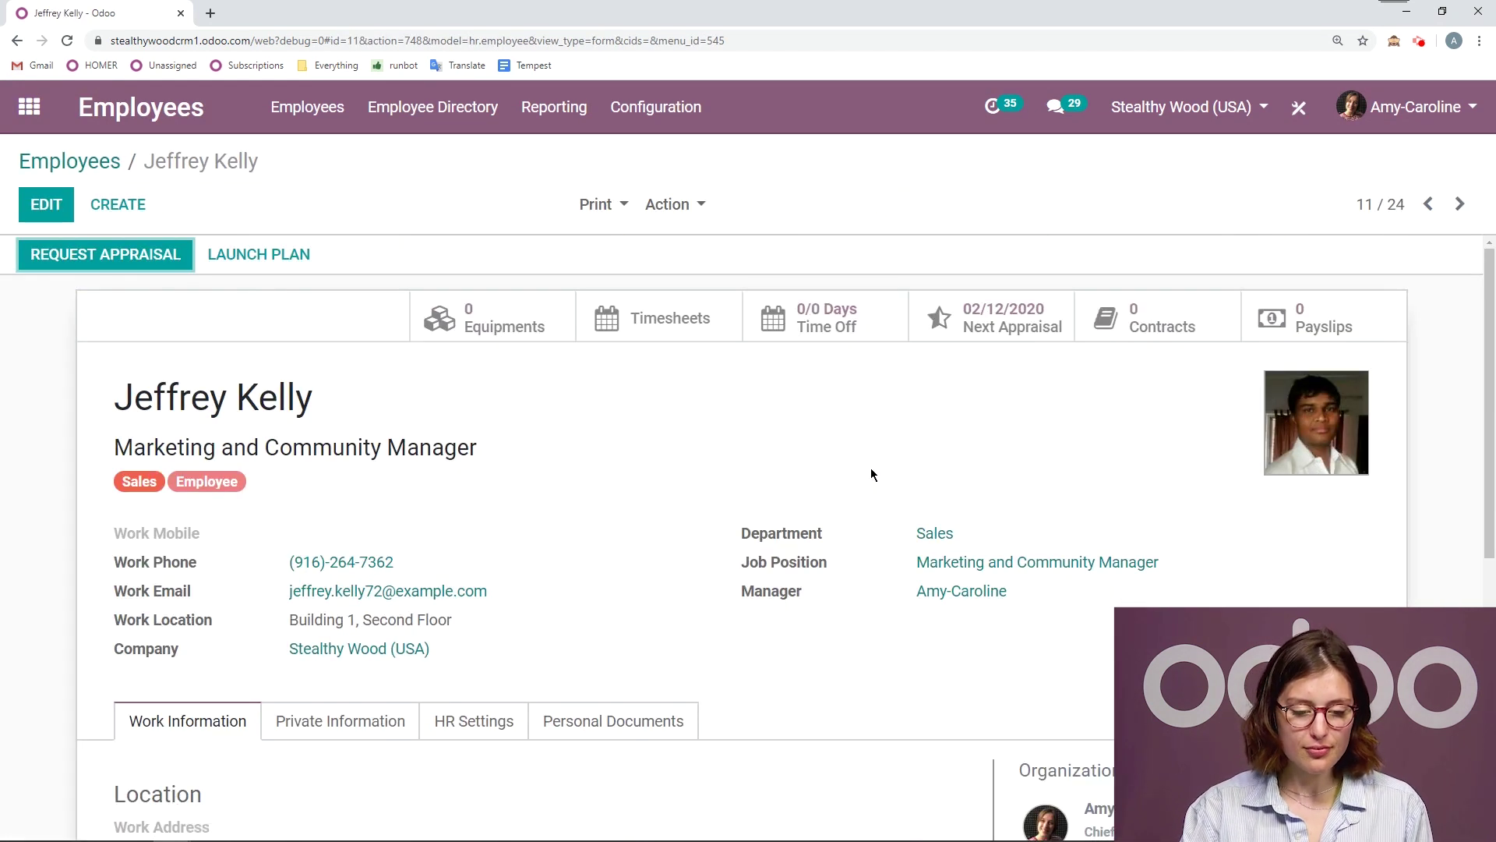
pyautogui.scroll(-1, 642, 426)
pyautogui.scroll(1, 642, 426)
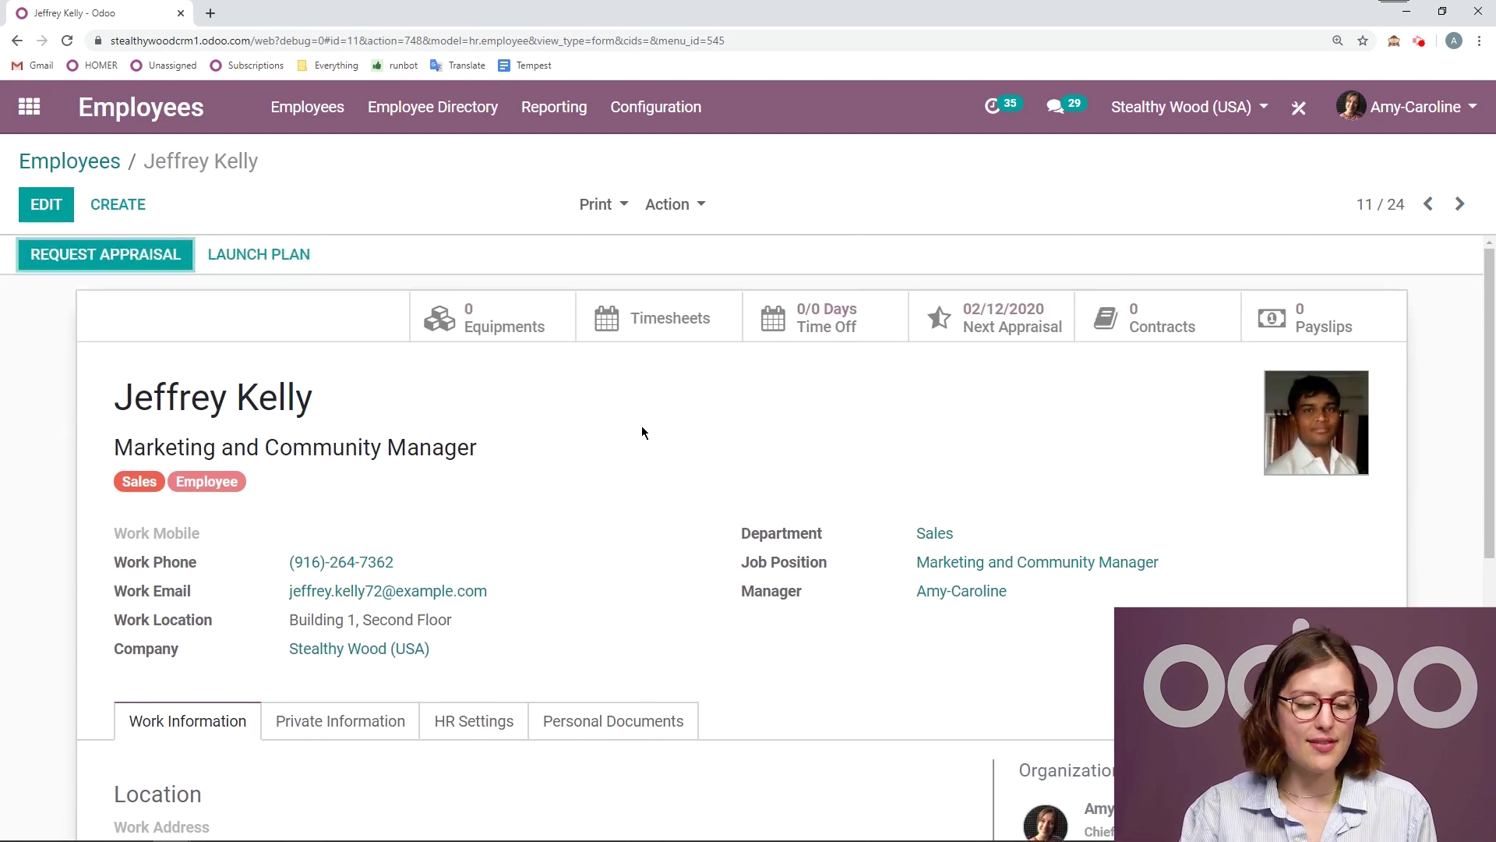
pyautogui.scroll(-4, 635, 435)
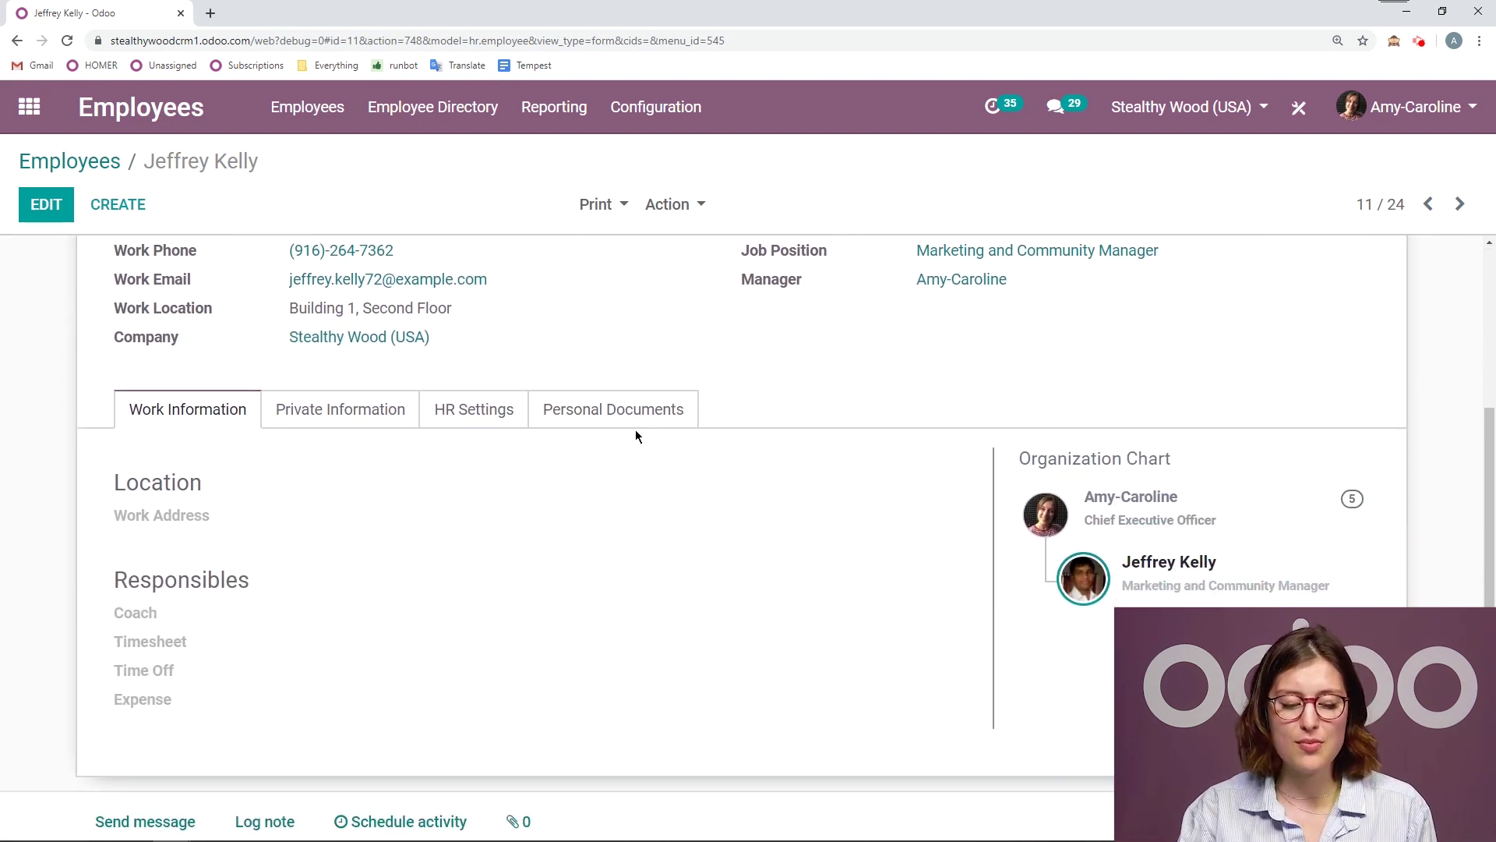
pyautogui.scroll(1, 738, 411)
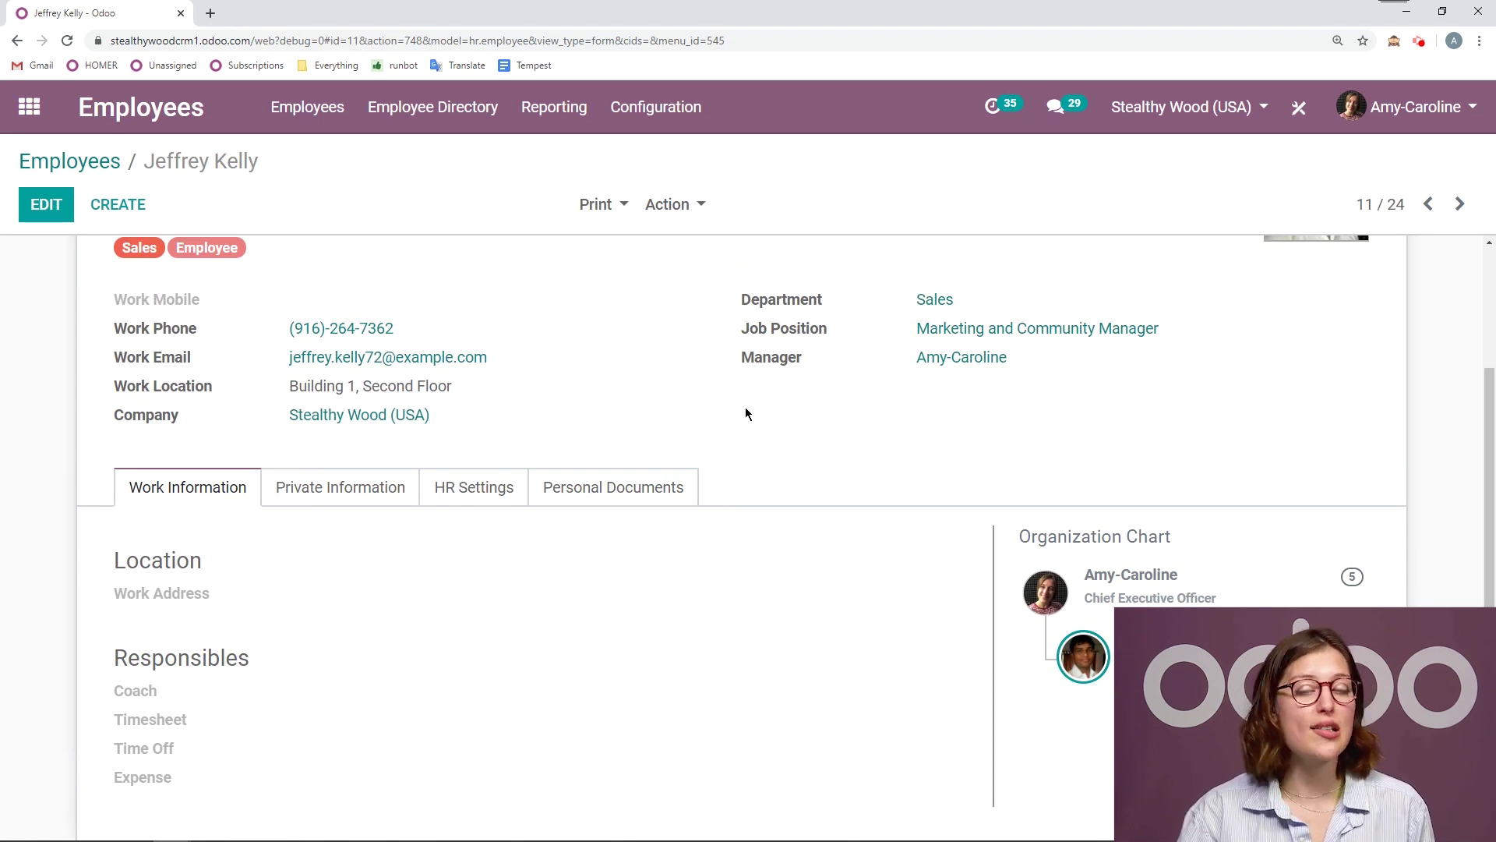
pyautogui.scroll(3, 745, 408)
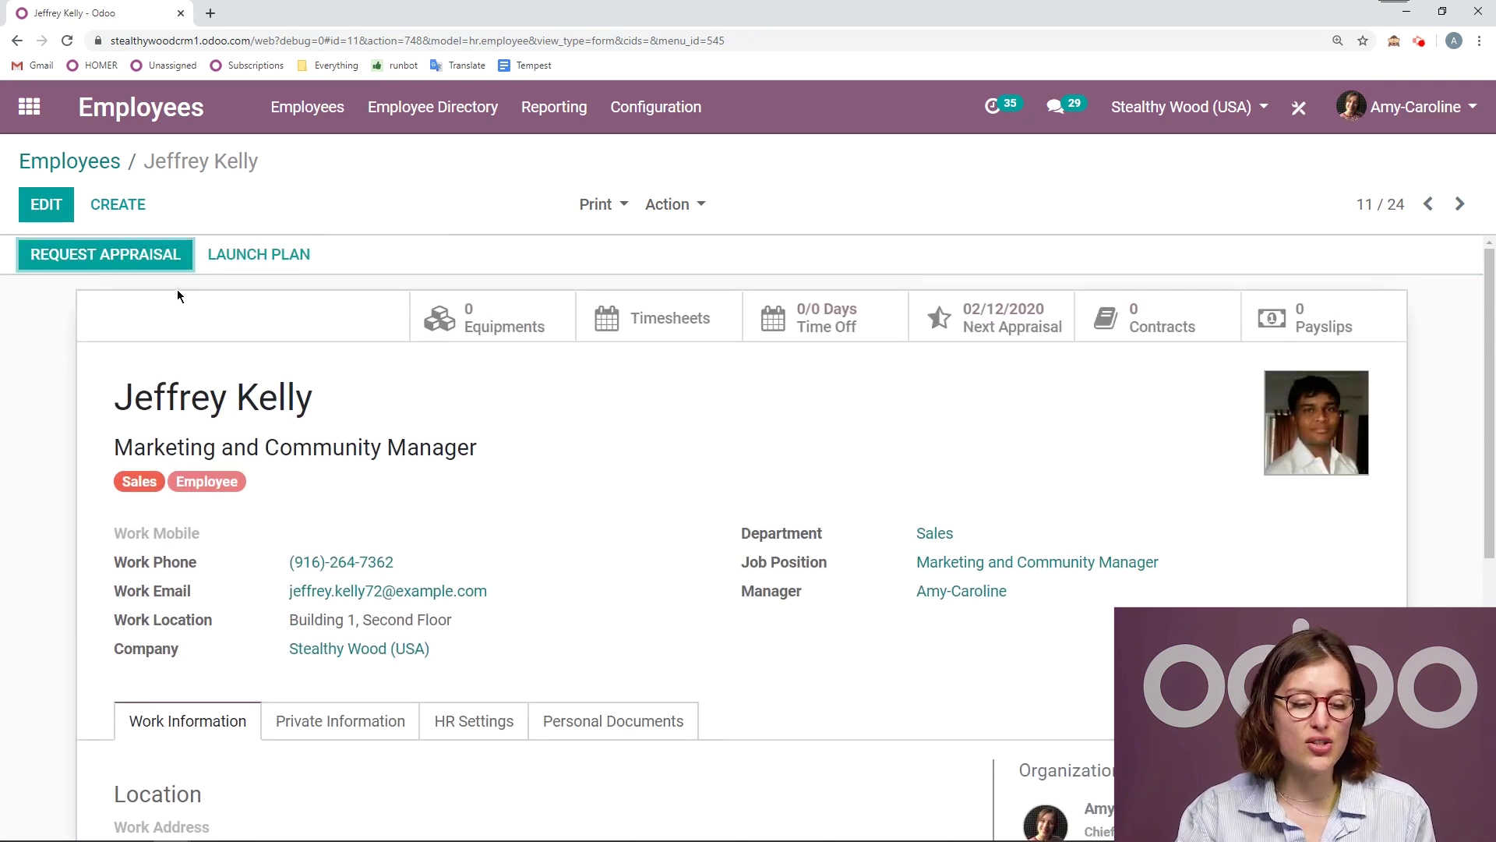
# Request an appraisal for the employee's contact with a desired deadline of 02/19/2020.
pyautogui.click(159, 258)
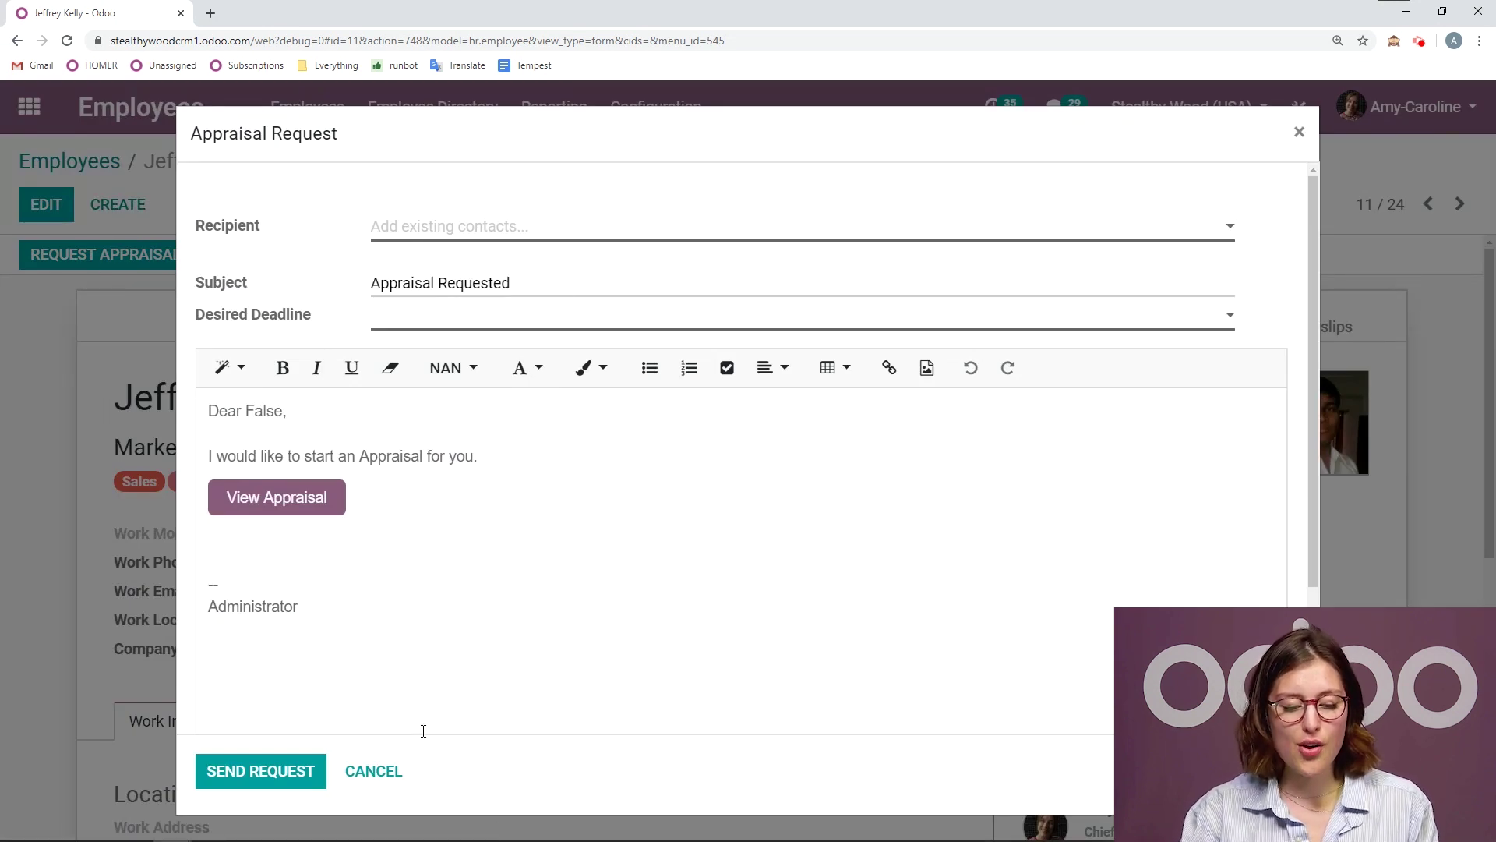
pyautogui.write('jeff')
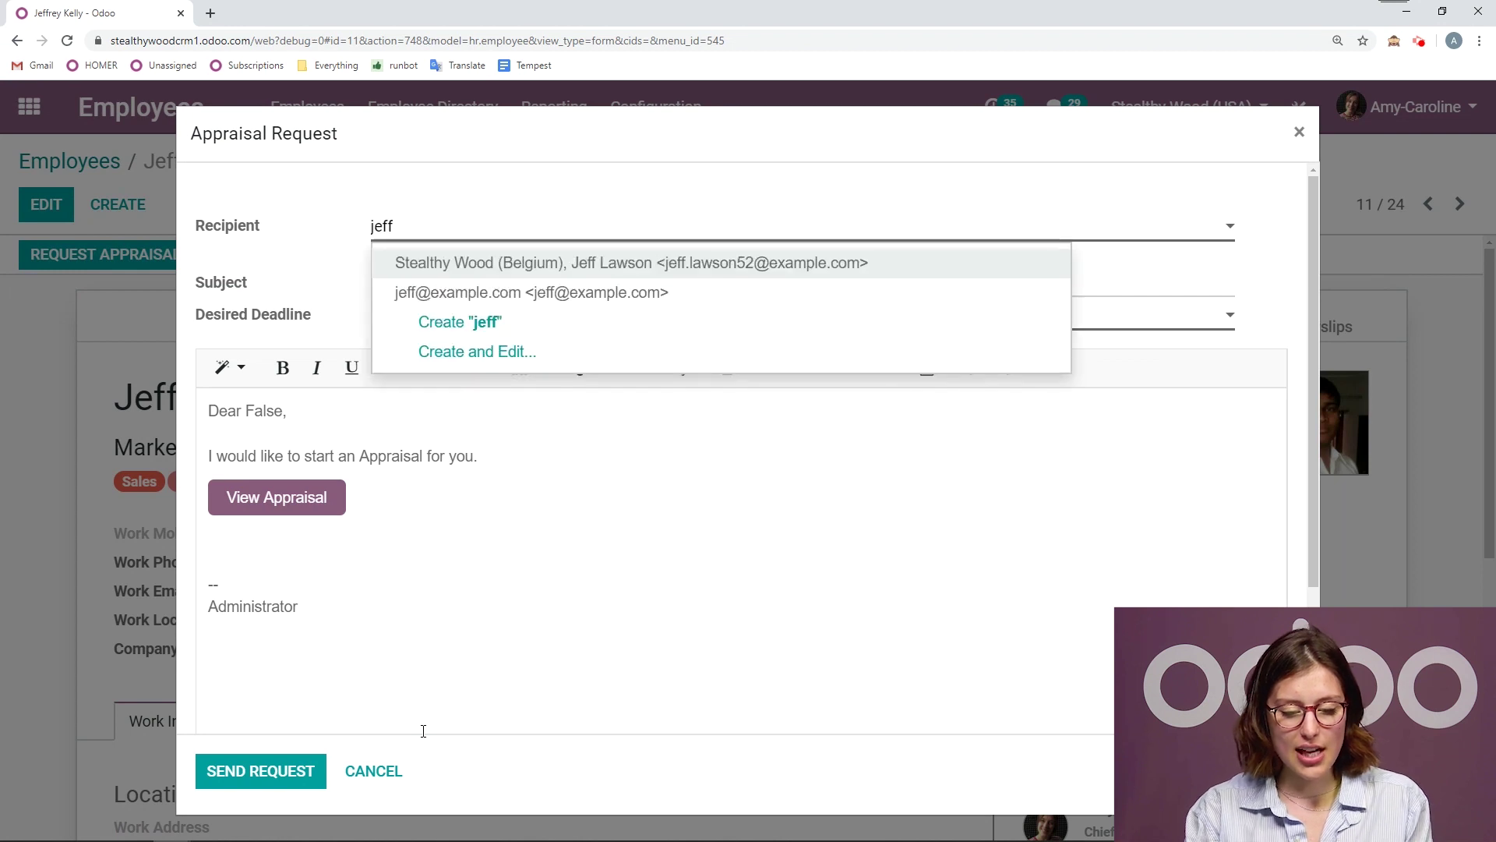
pyautogui.click(620, 291)
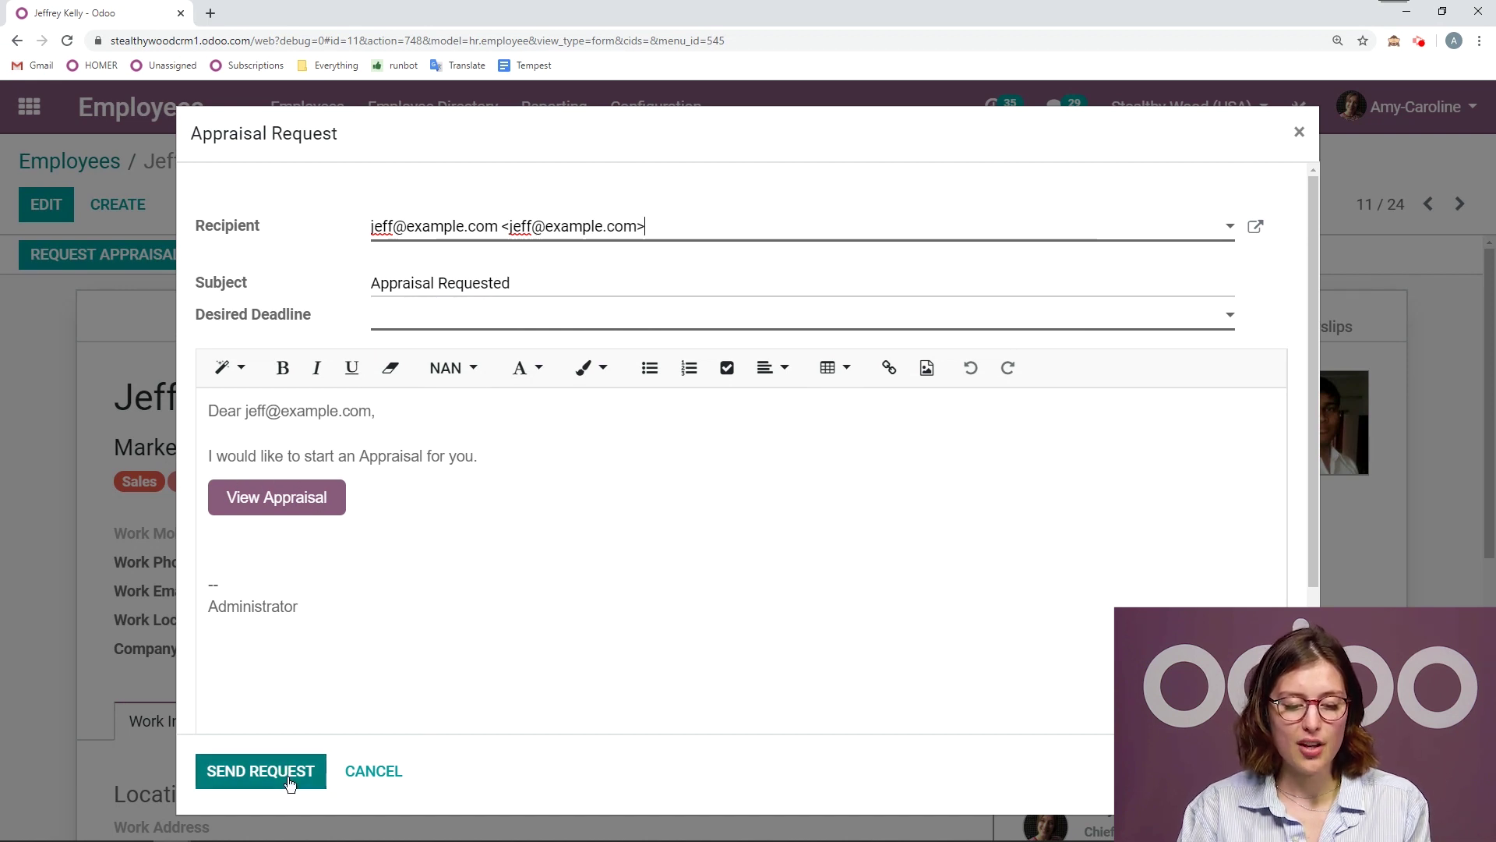
pyautogui.click(451, 317)
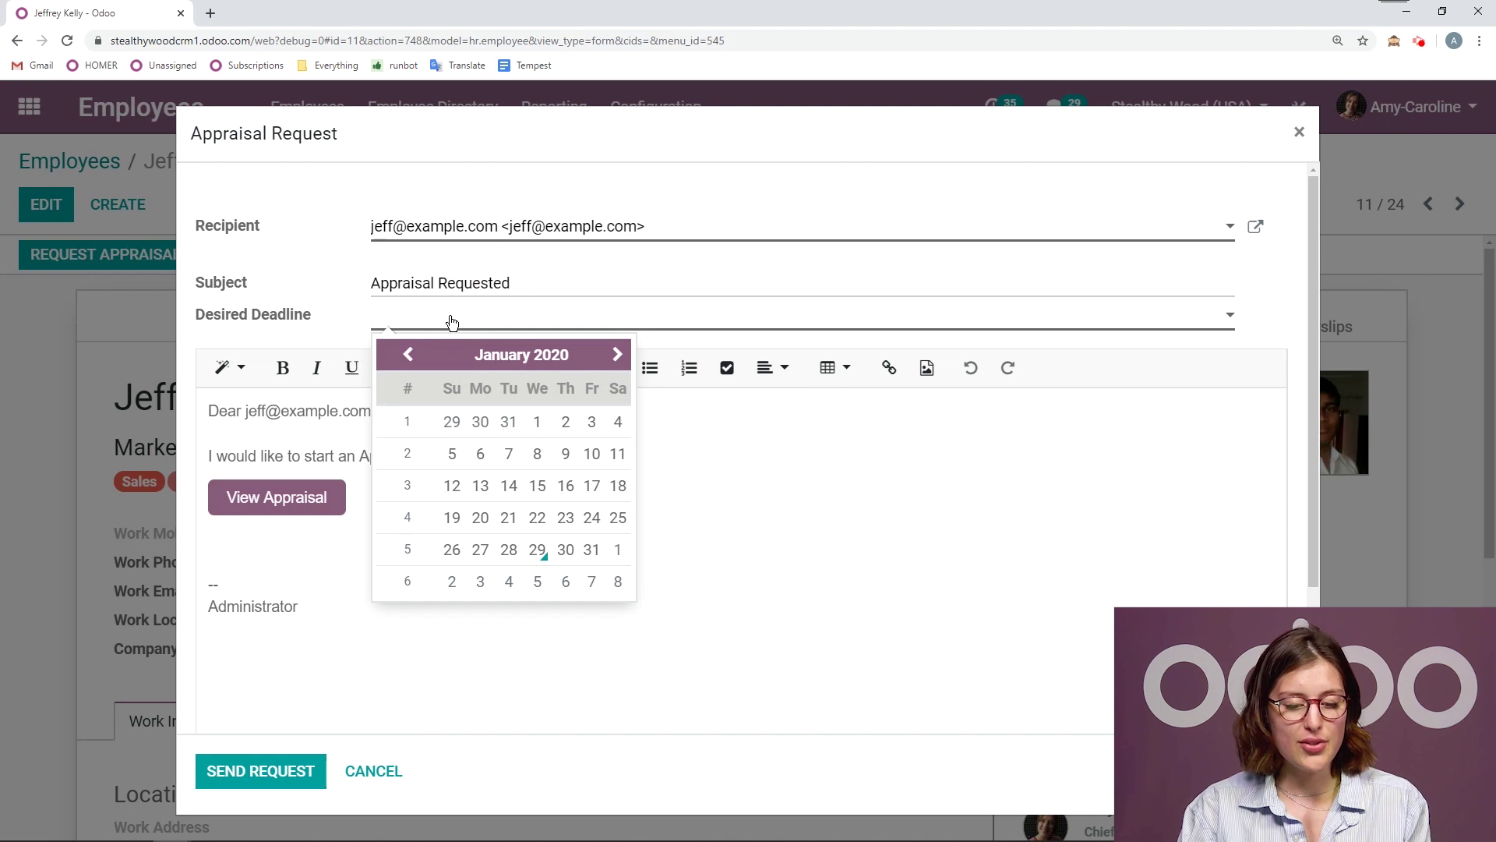
pyautogui.click(616, 356)
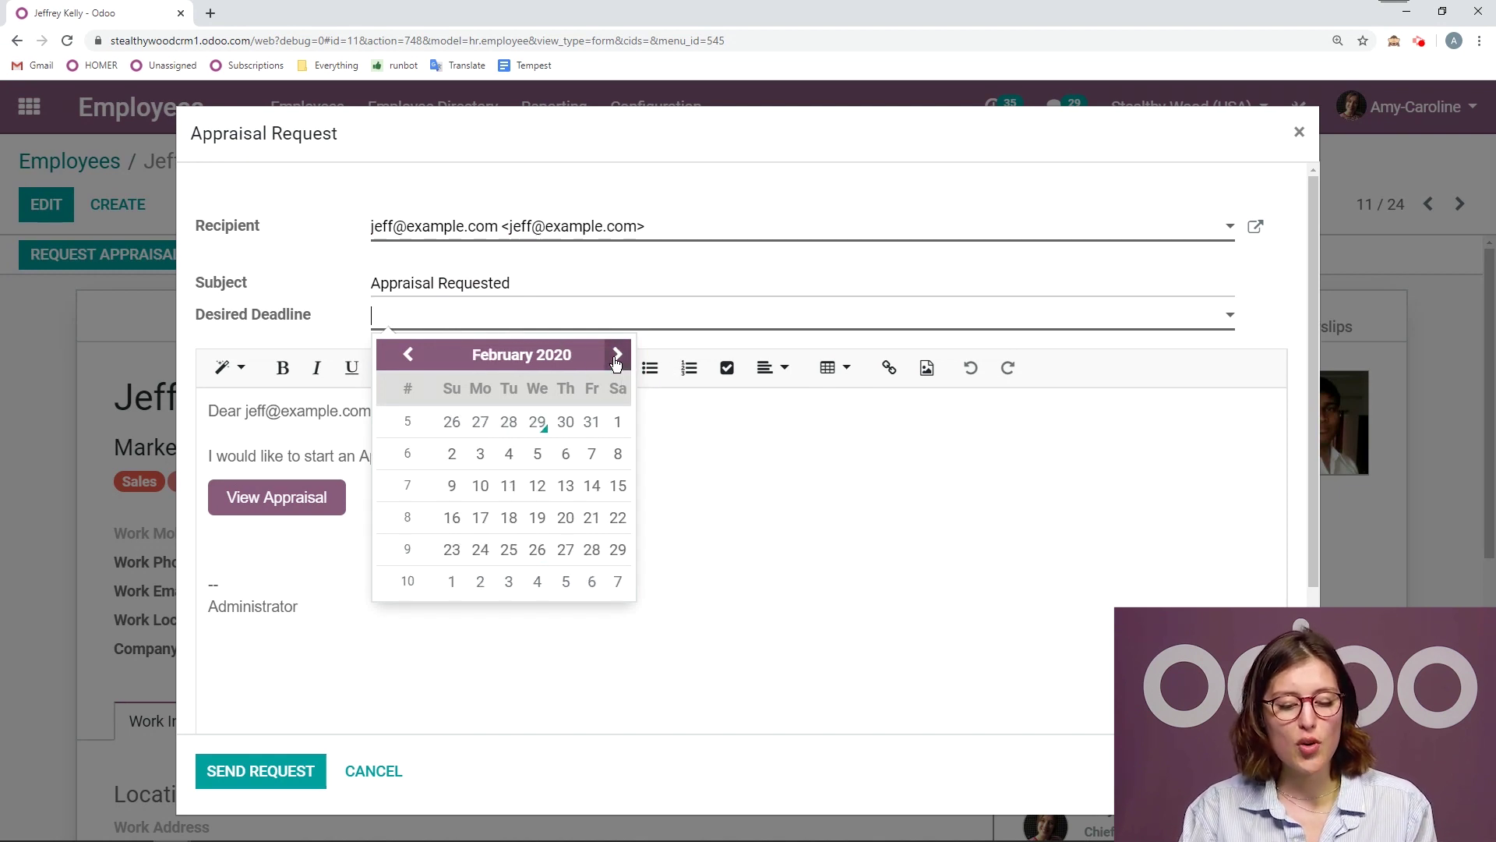
pyautogui.click(539, 519)
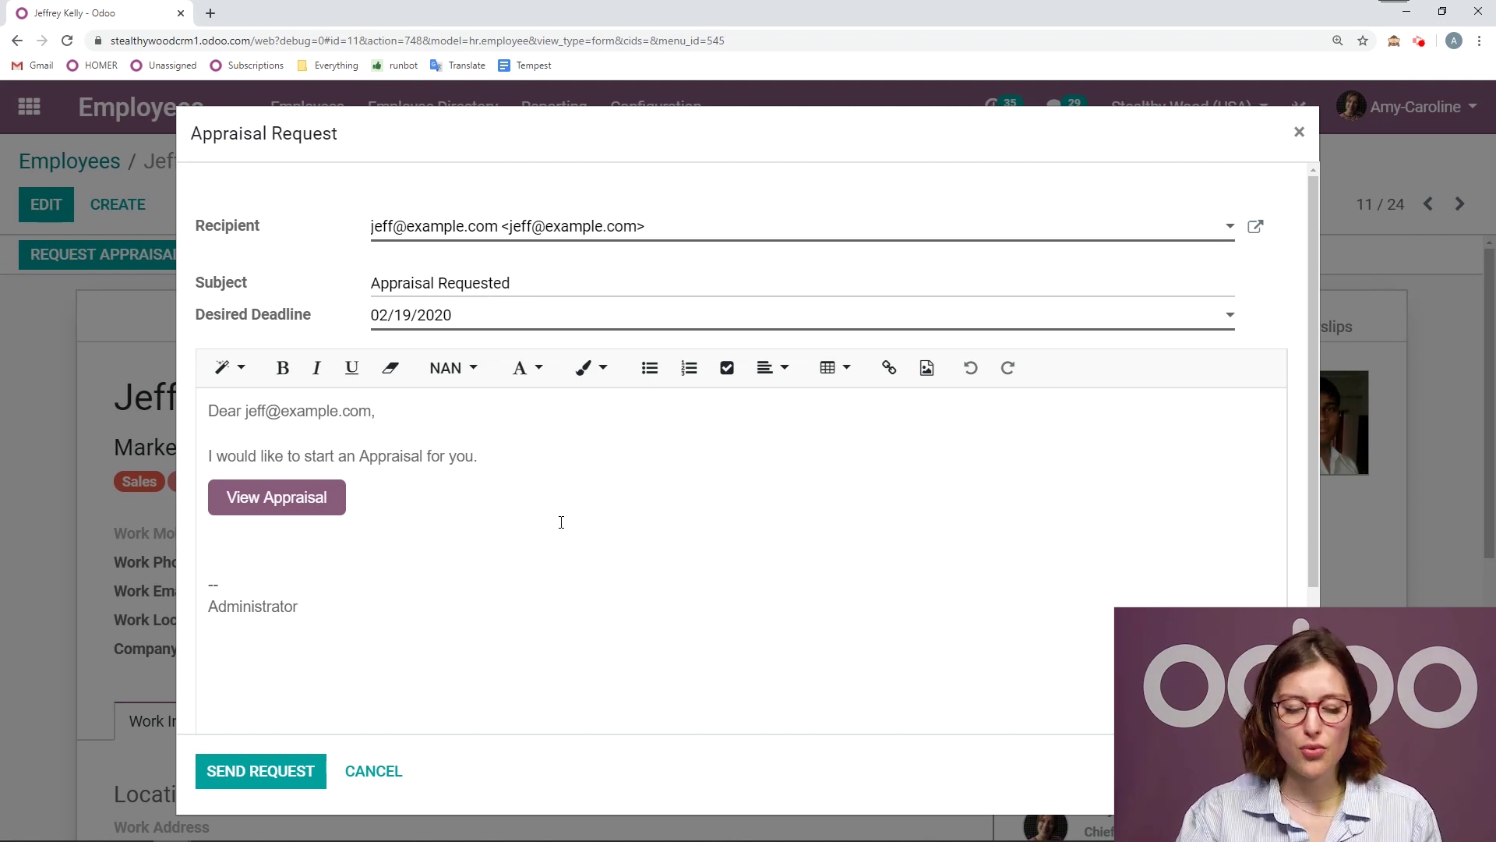
pyautogui.click(245, 772)
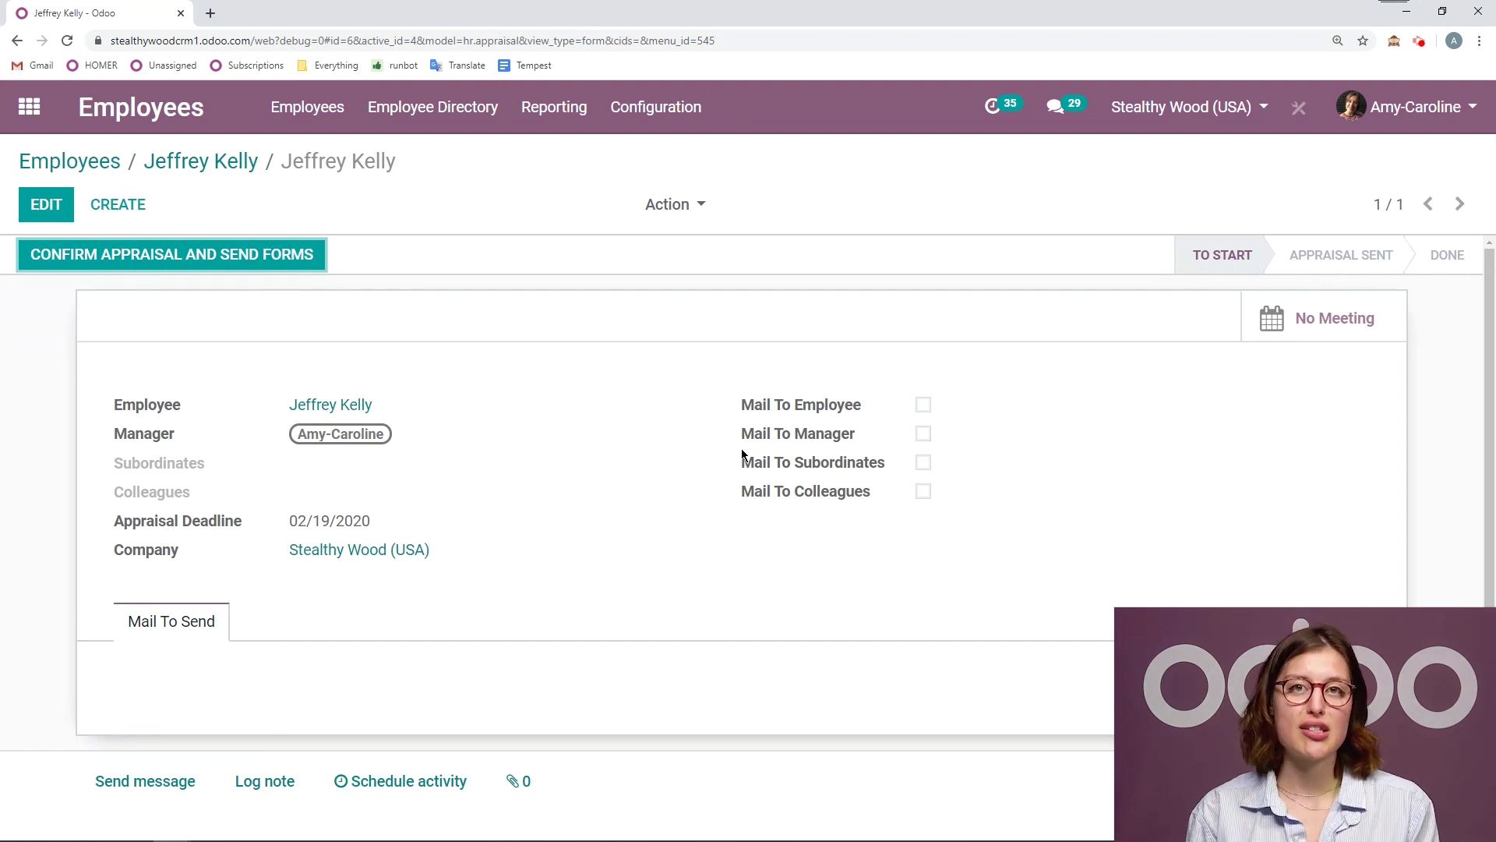
# Edit the appraisal, checking Manager, Subordinates, Colleagues unchanged and keeping company Stealthy Wood (USA).
pyautogui.click(32, 207)
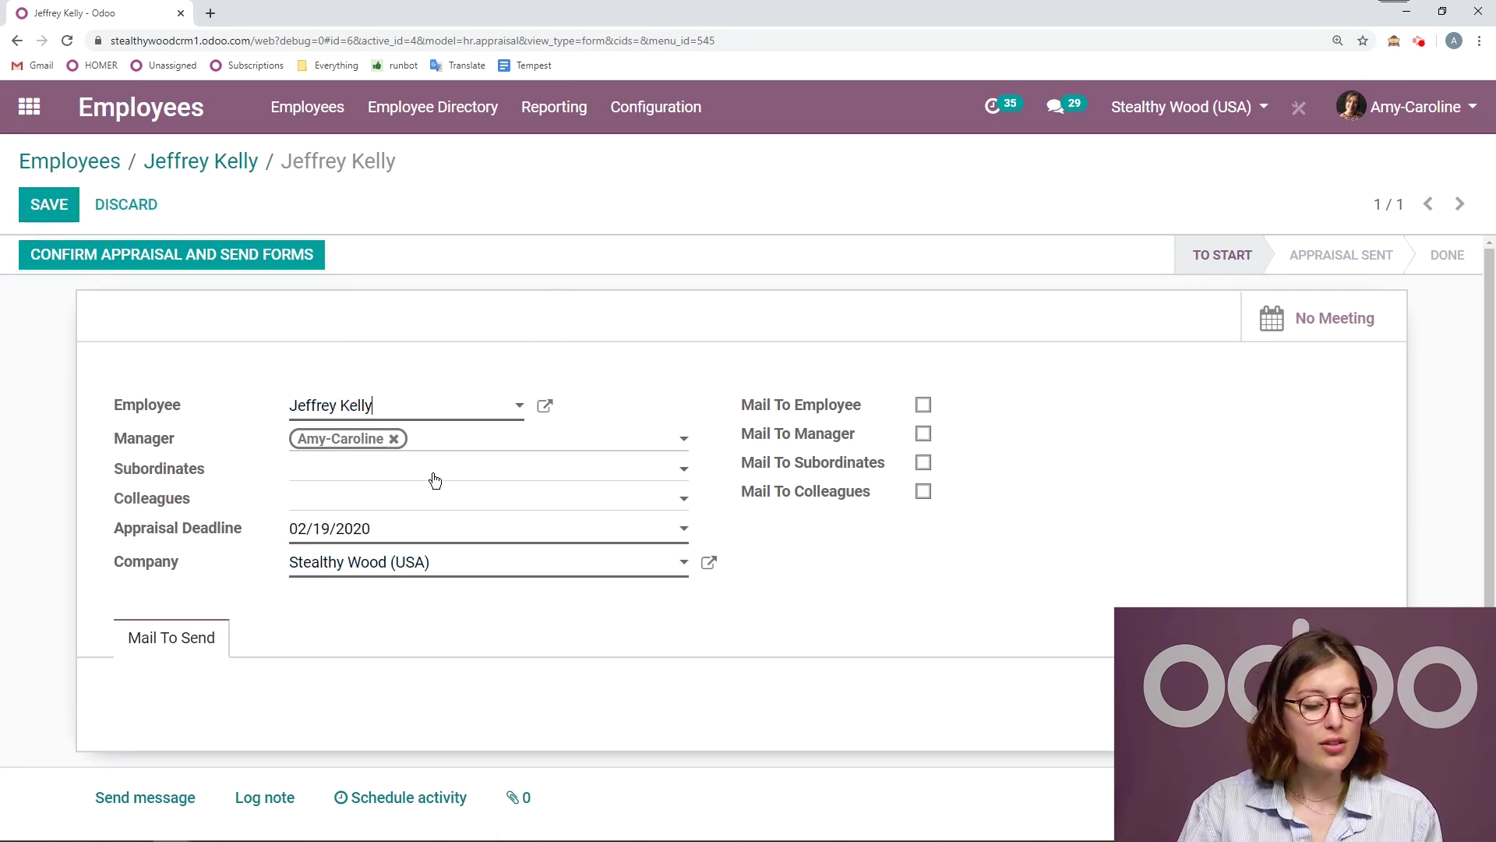
pyautogui.click(448, 441)
pyautogui.click(462, 388)
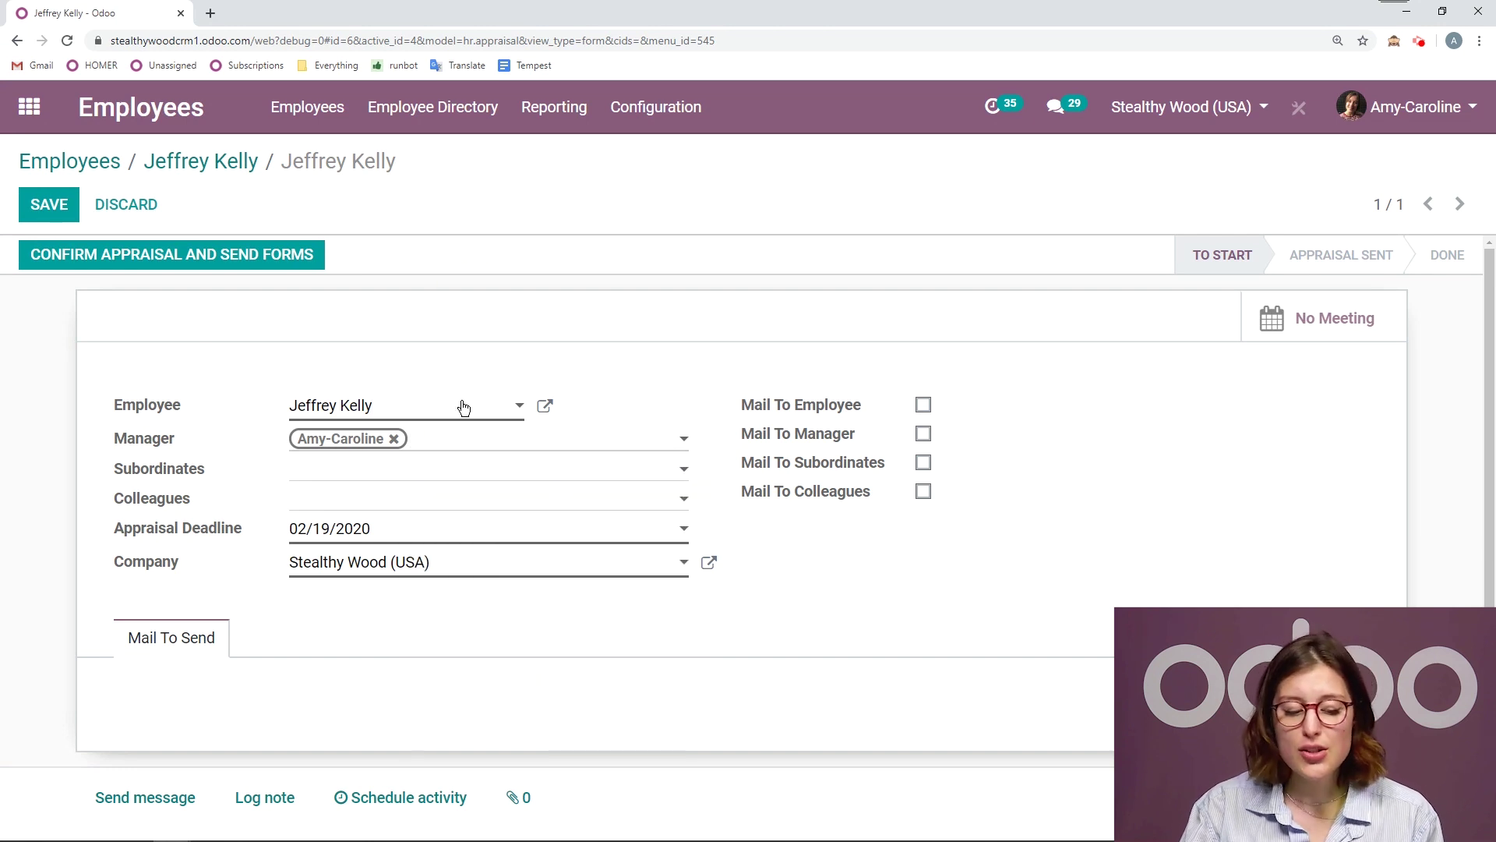
pyautogui.click(292, 472)
pyautogui.click(294, 469)
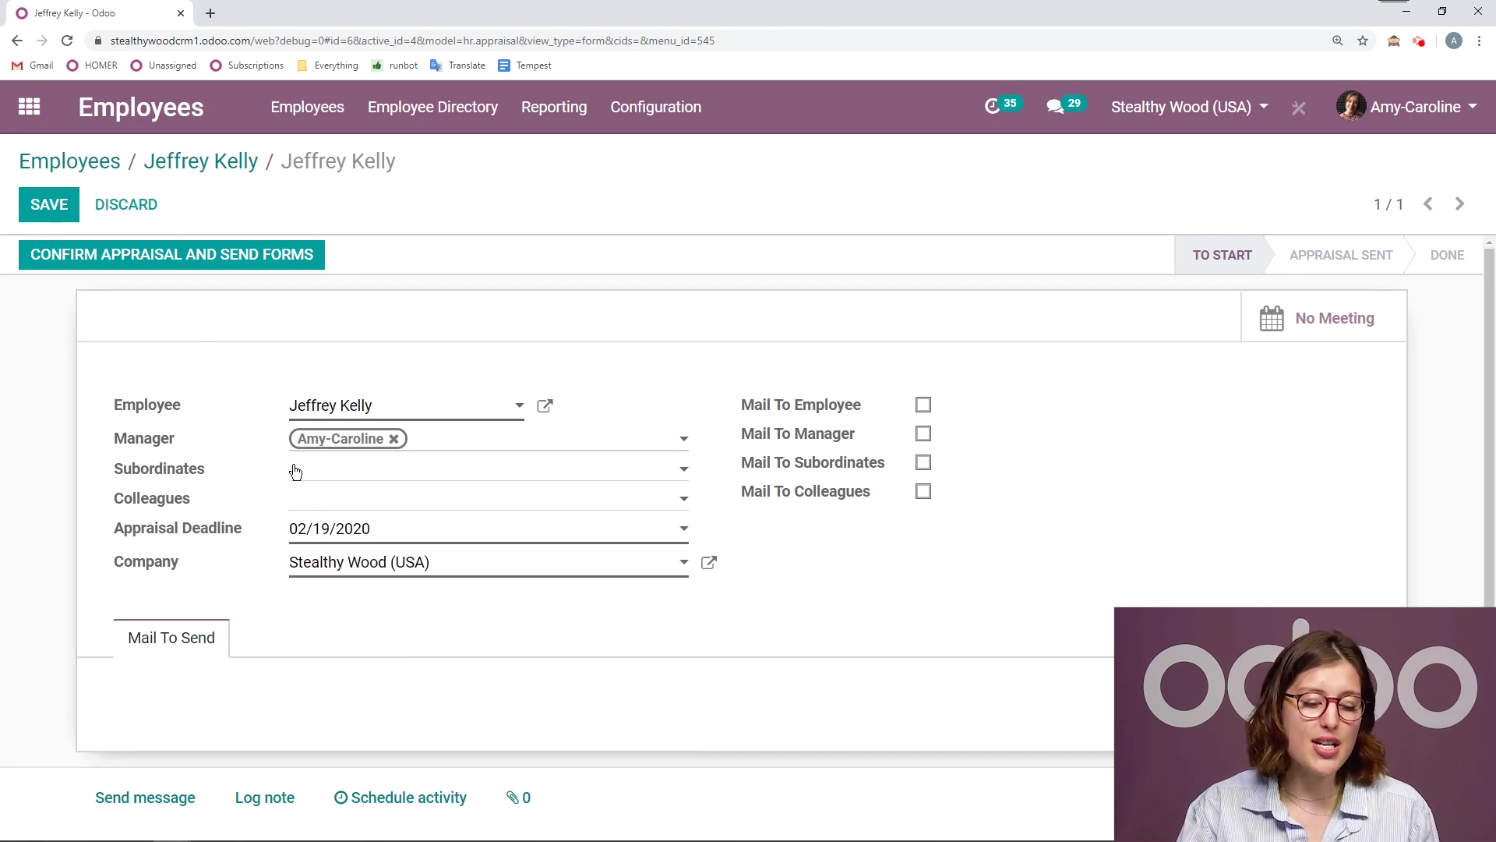
pyautogui.click(328, 496)
pyautogui.click(328, 495)
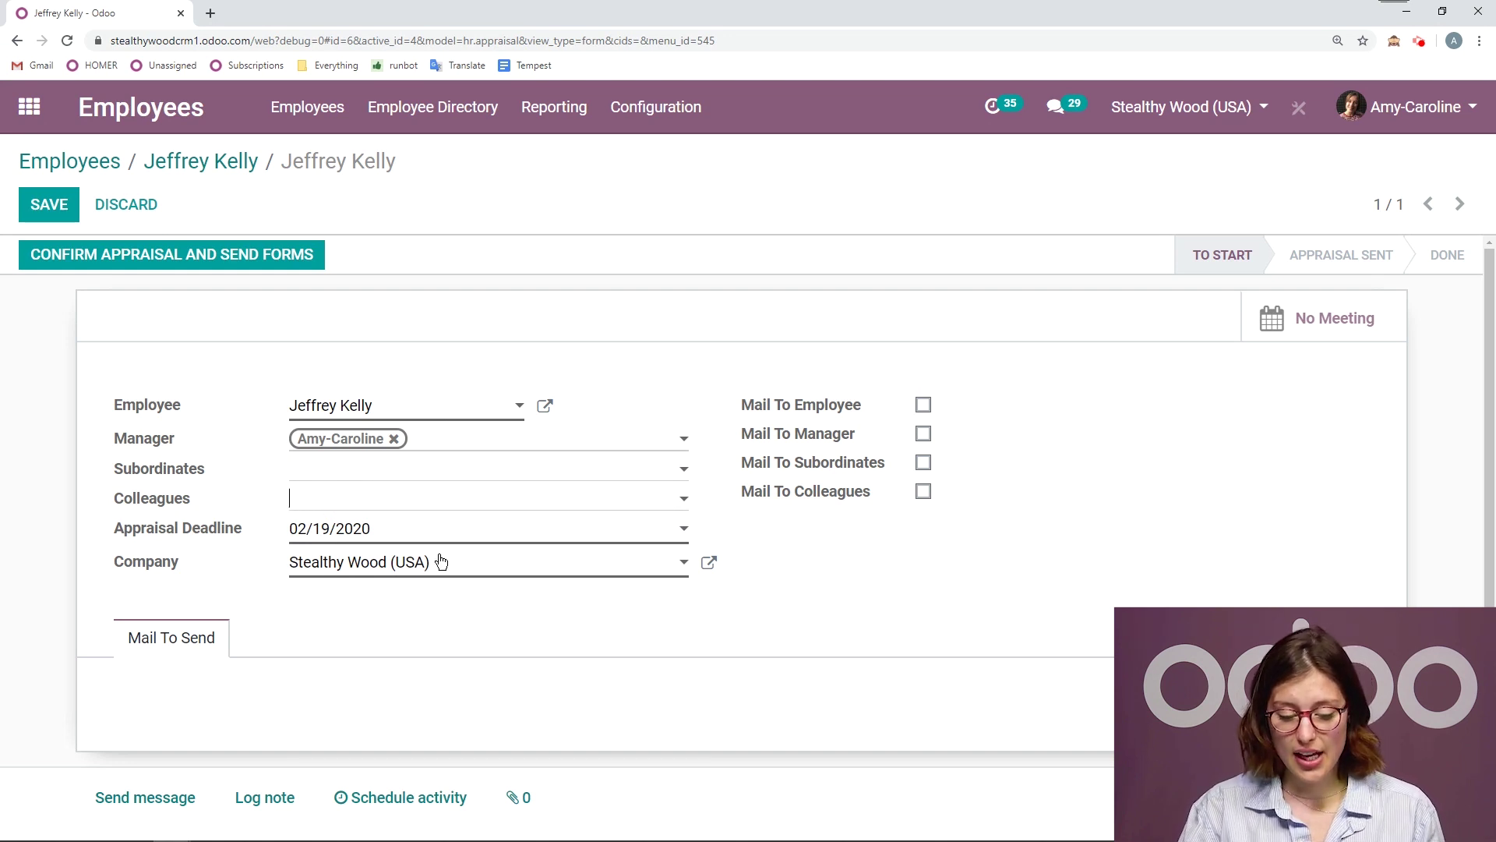
pyautogui.click(392, 562)
pyautogui.click(503, 571)
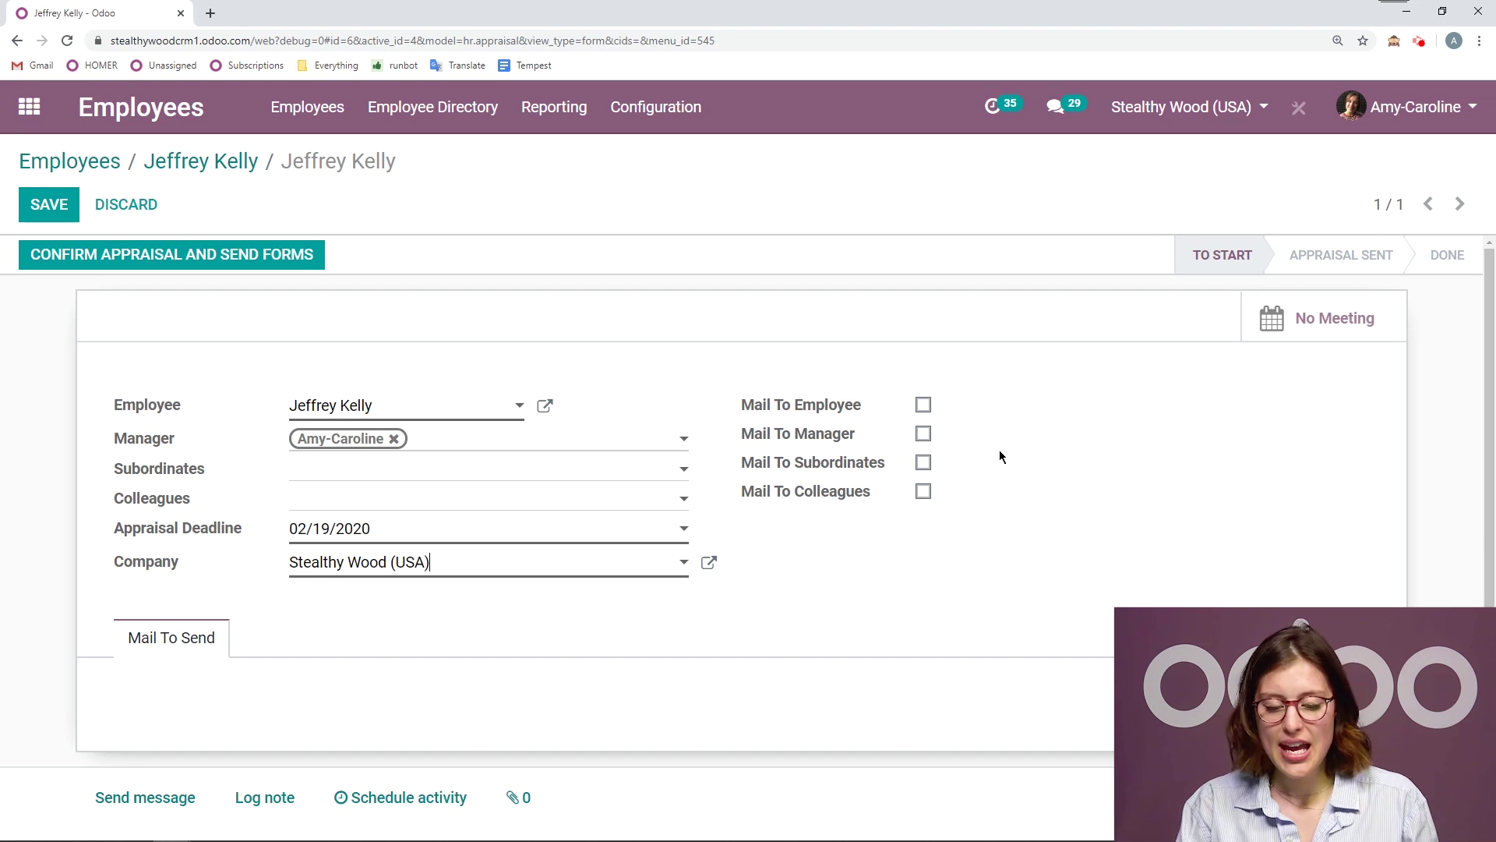
# Tick Mail To Employee and Mail To Manager and review their invitation messages.
pyautogui.click(923, 404)
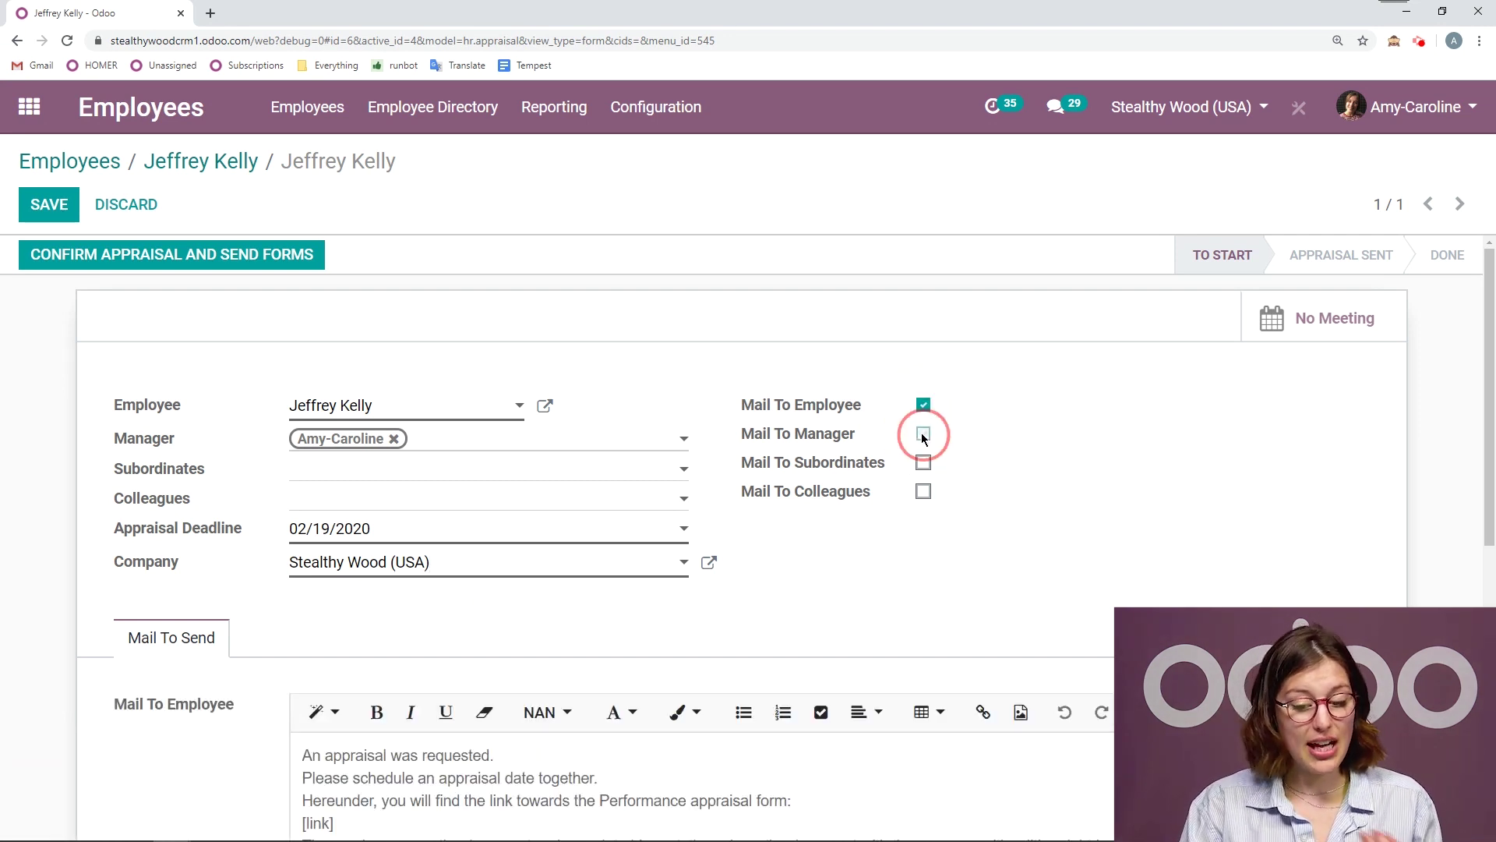
pyautogui.click(922, 434)
pyautogui.scroll(-1, 958, 434)
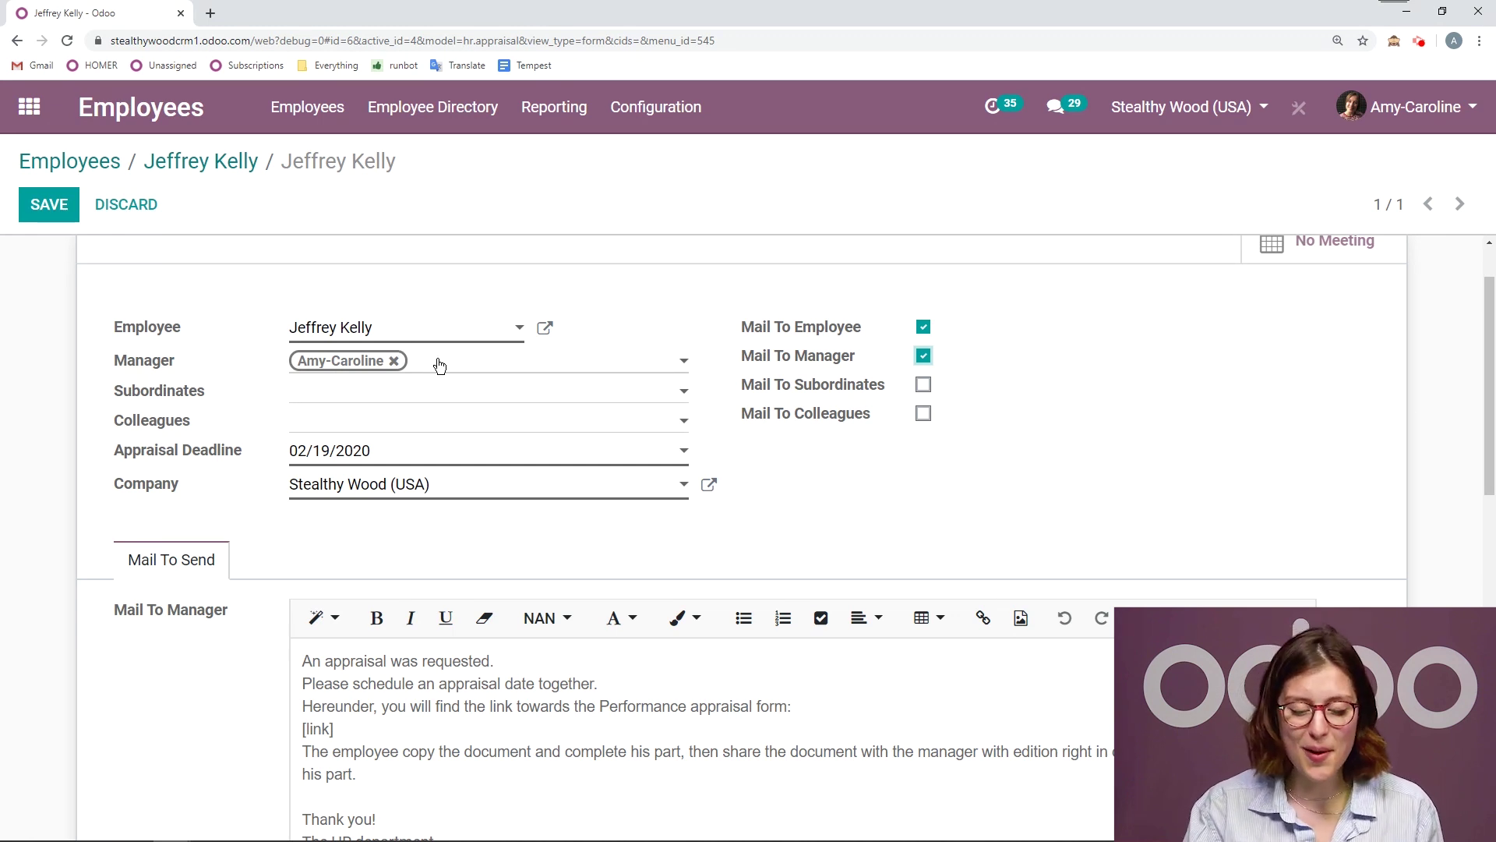
pyautogui.scroll(-1, 929, 378)
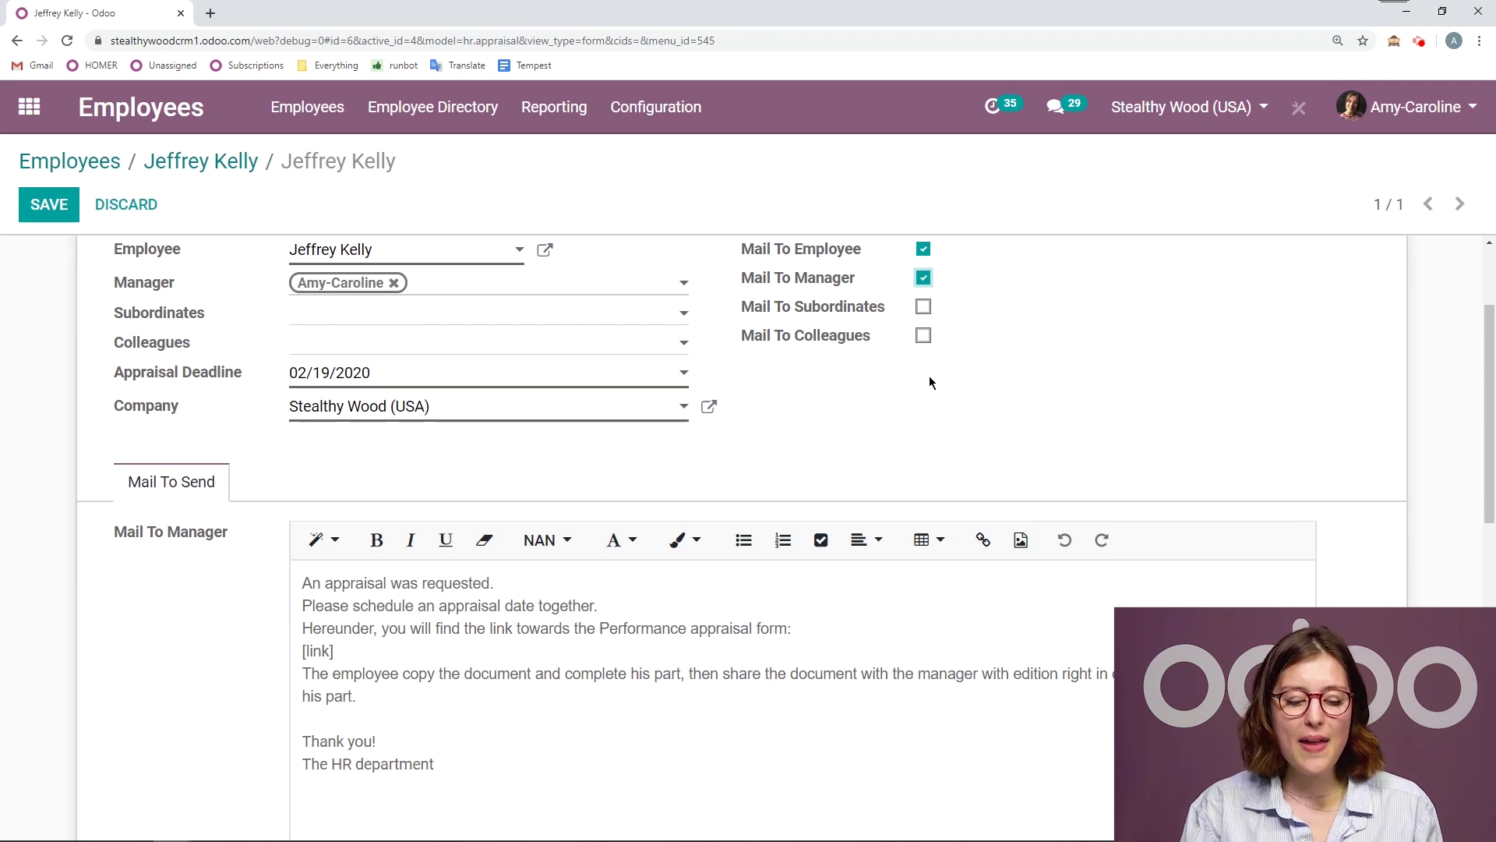
pyautogui.scroll(-2, 929, 382)
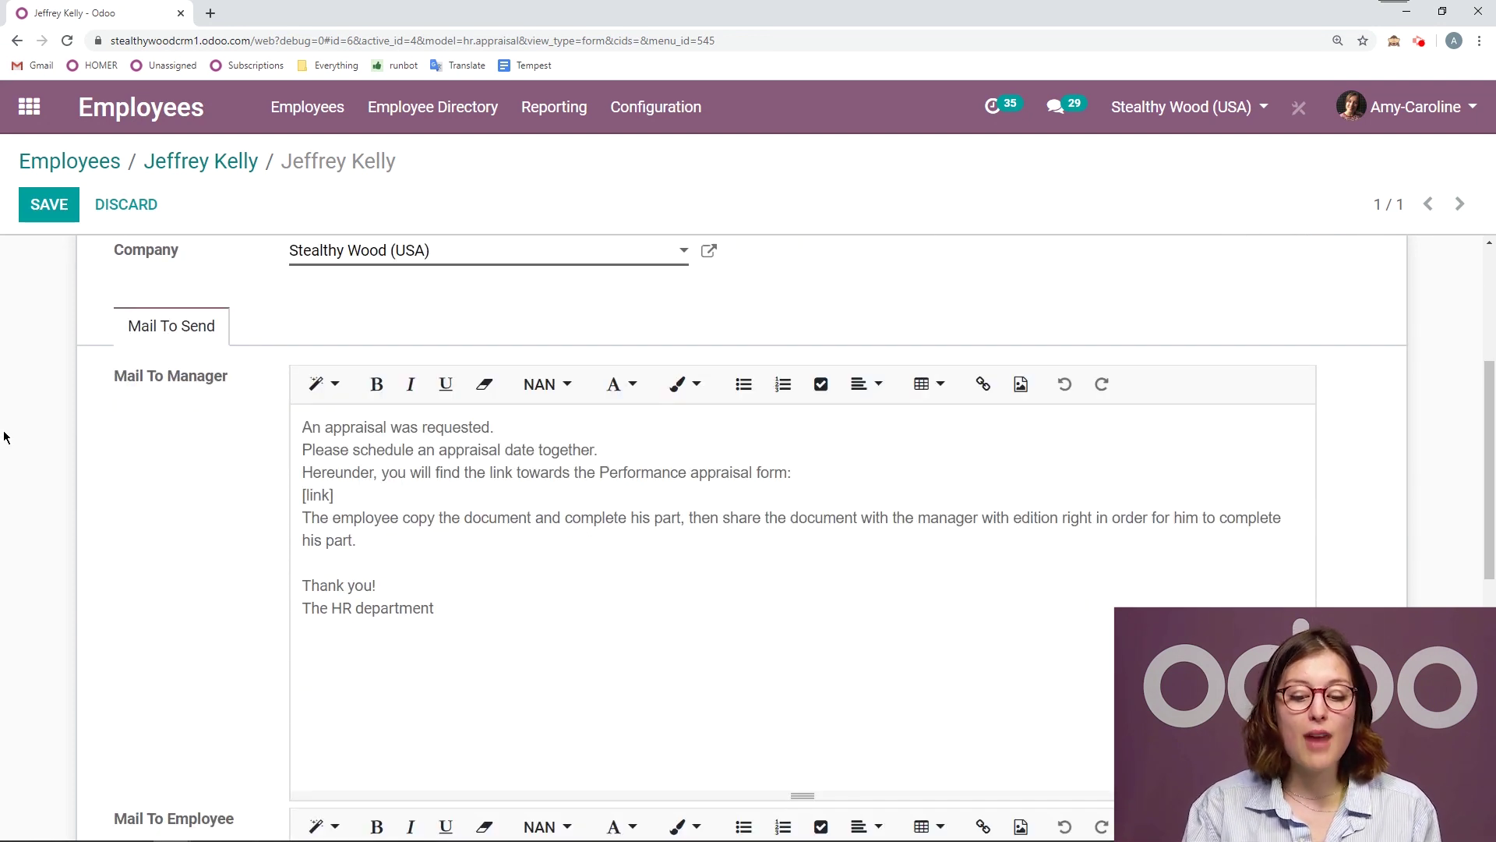
pyautogui.scroll(-1, 1273, 286)
pyautogui.scroll(1, 1386, 345)
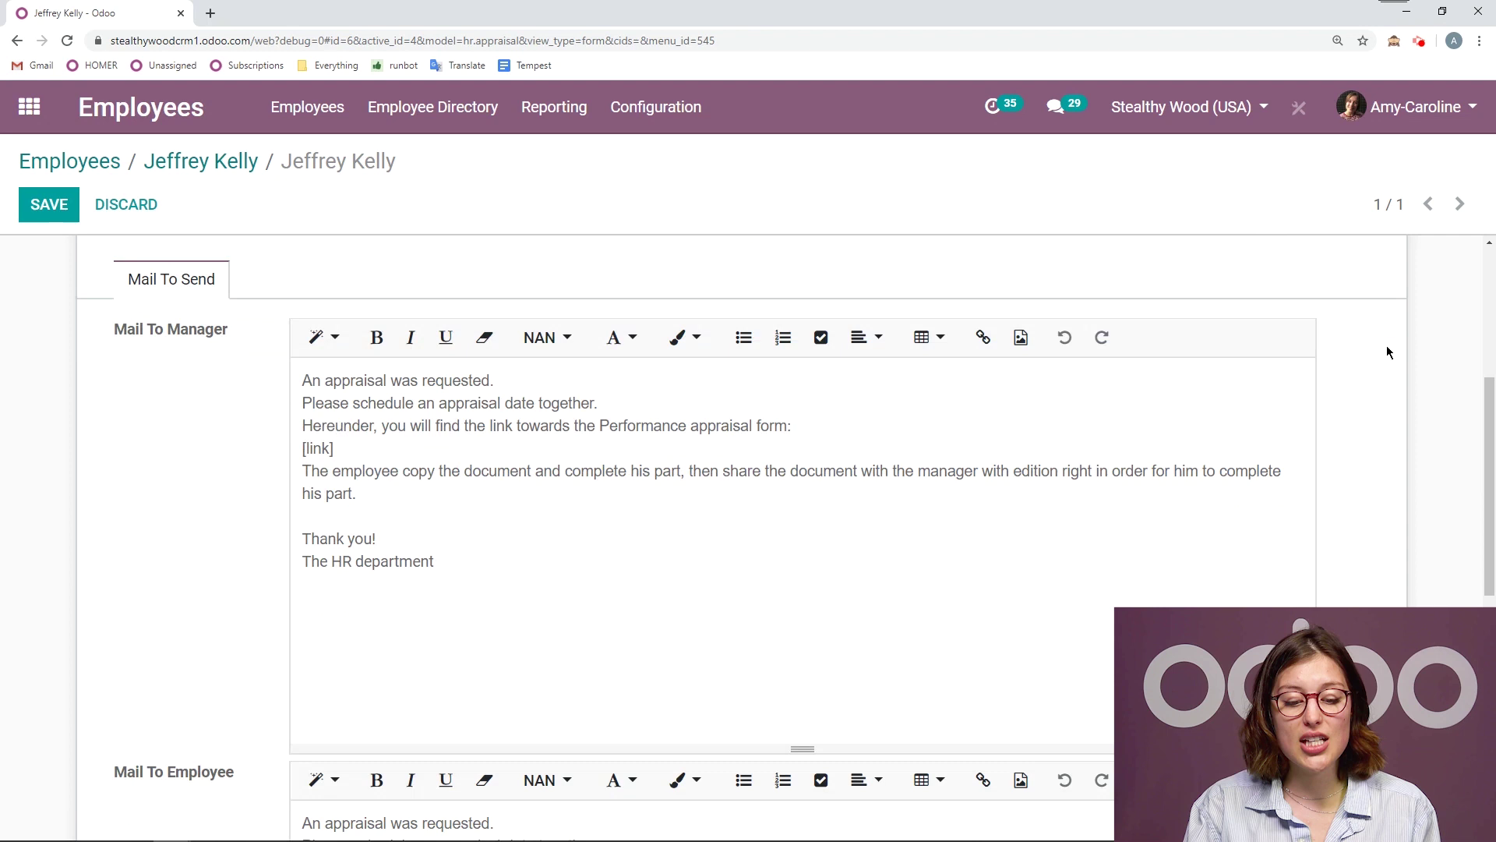
pyautogui.scroll(-1, 1386, 352)
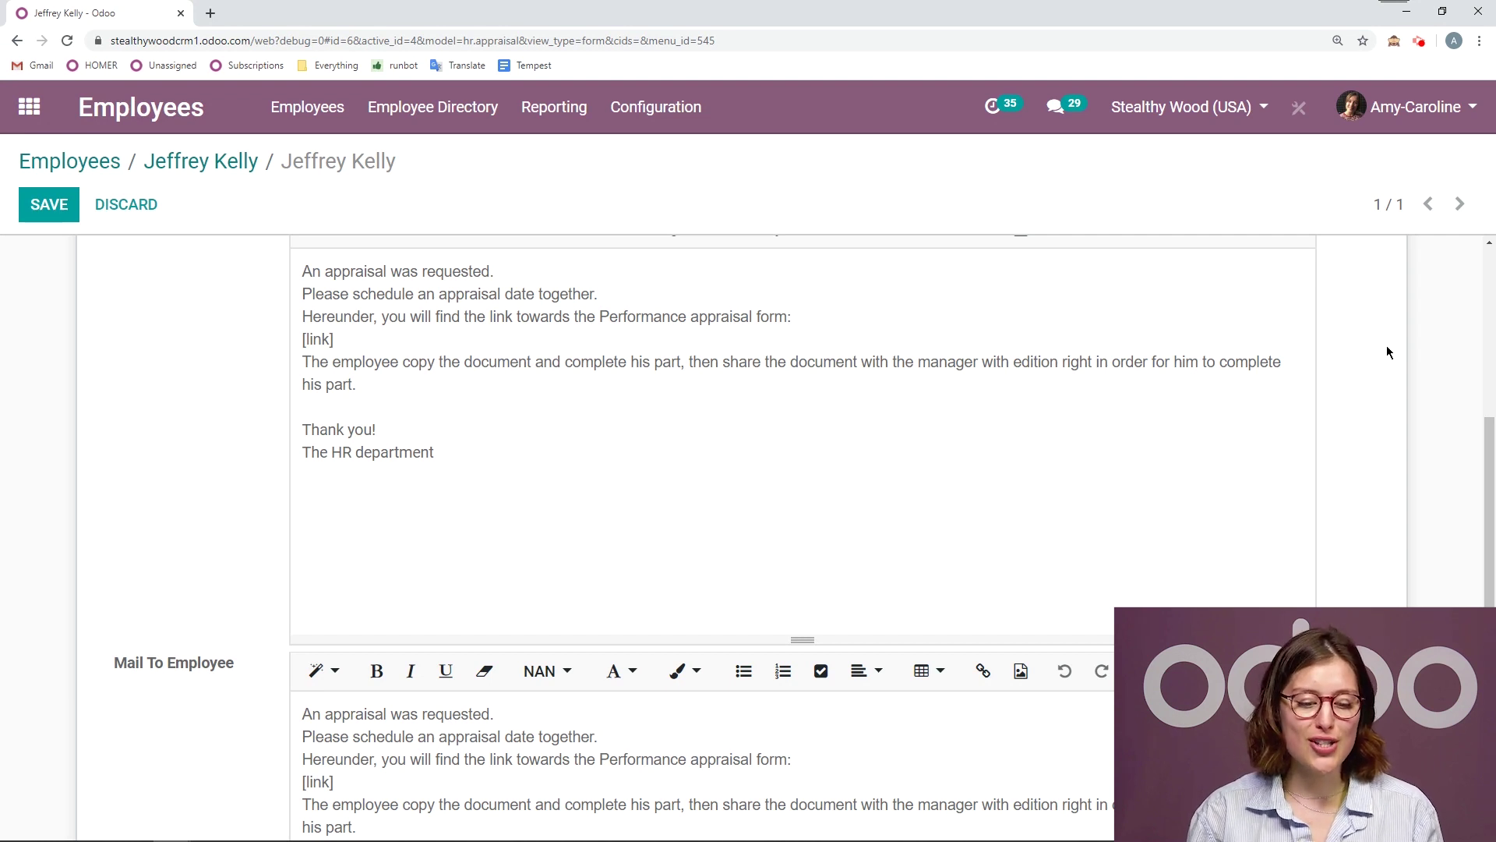
pyautogui.scroll(5, 63, 462)
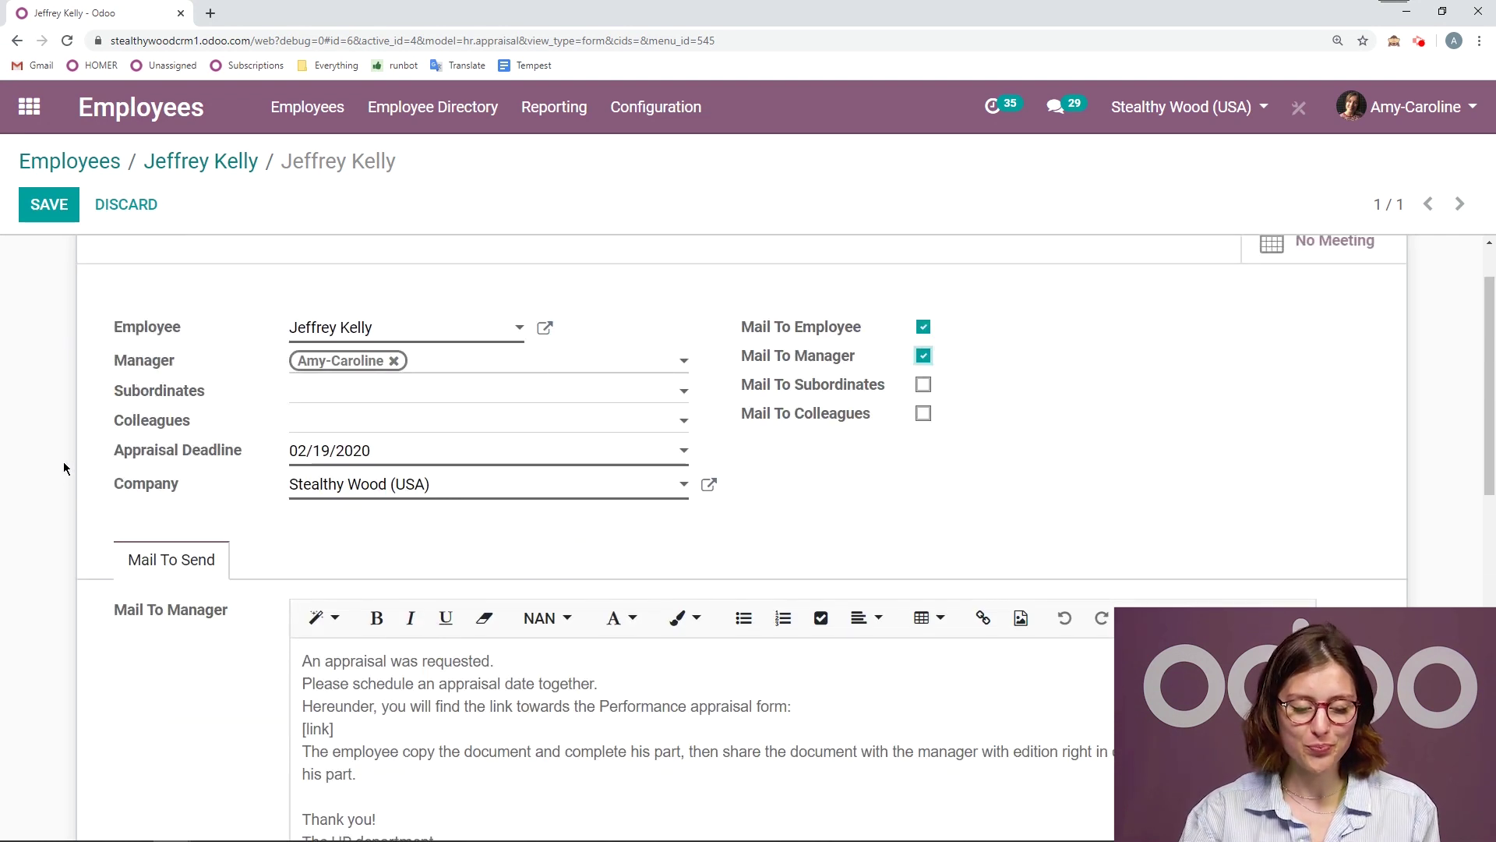
# Save and confirm the appraisal, sending forms, and mark the appraisal-form activity done.
pyautogui.click(36, 213)
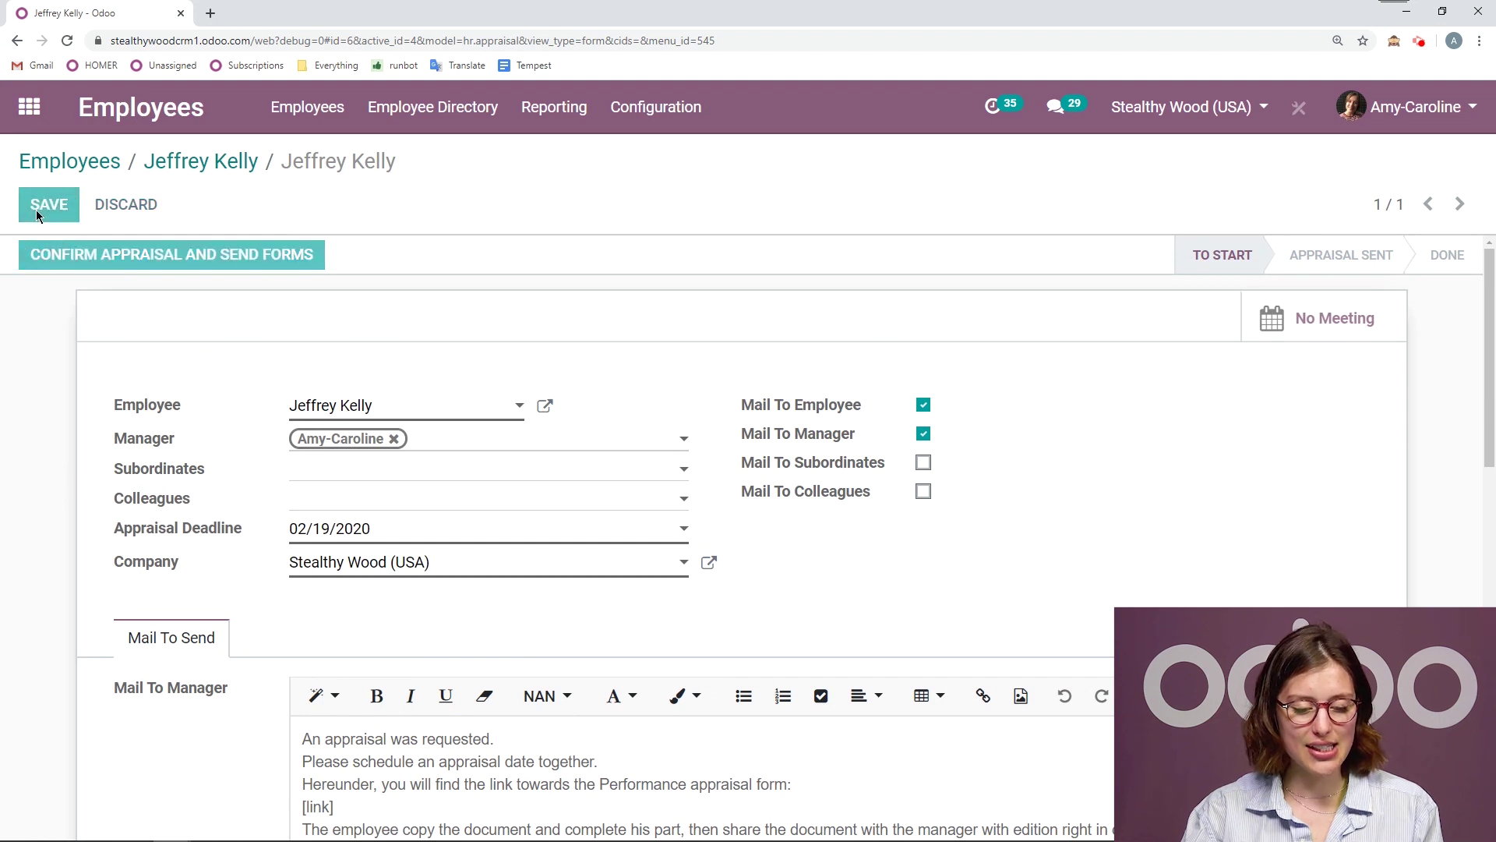
pyautogui.click(217, 262)
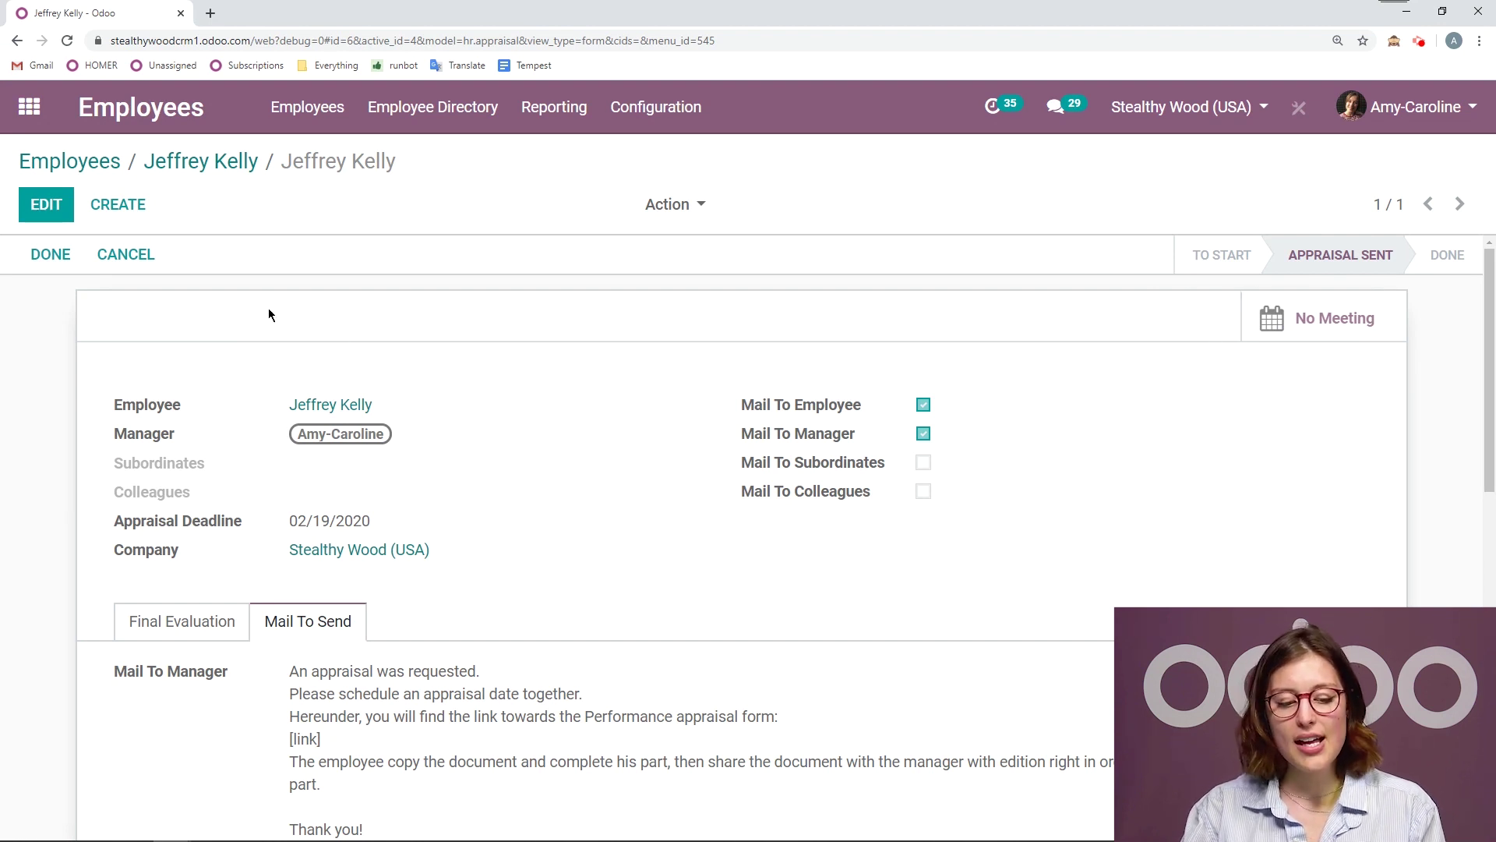
pyautogui.scroll(-10, 268, 314)
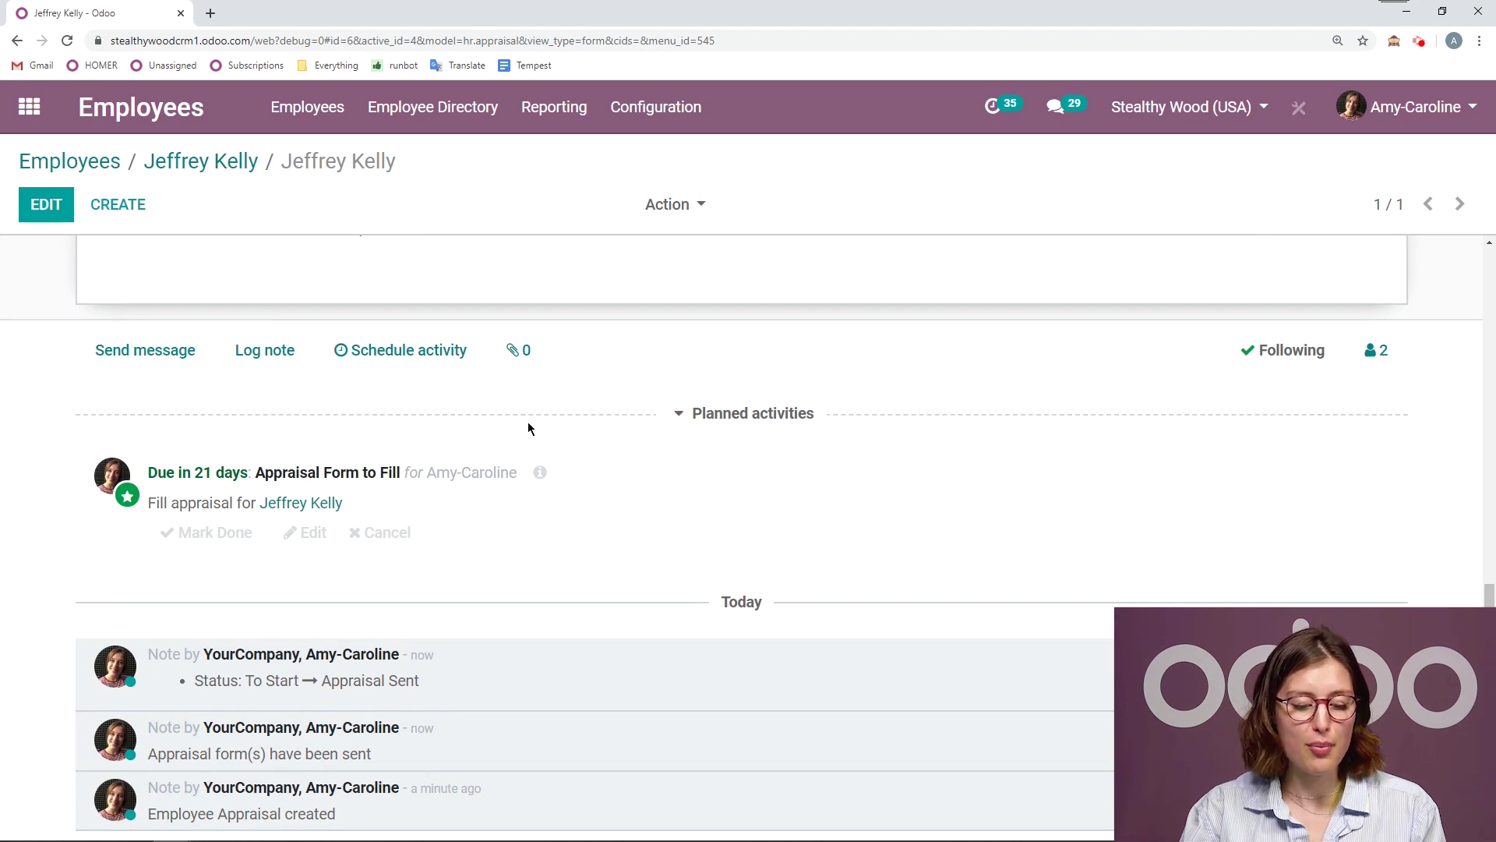
pyautogui.click(230, 534)
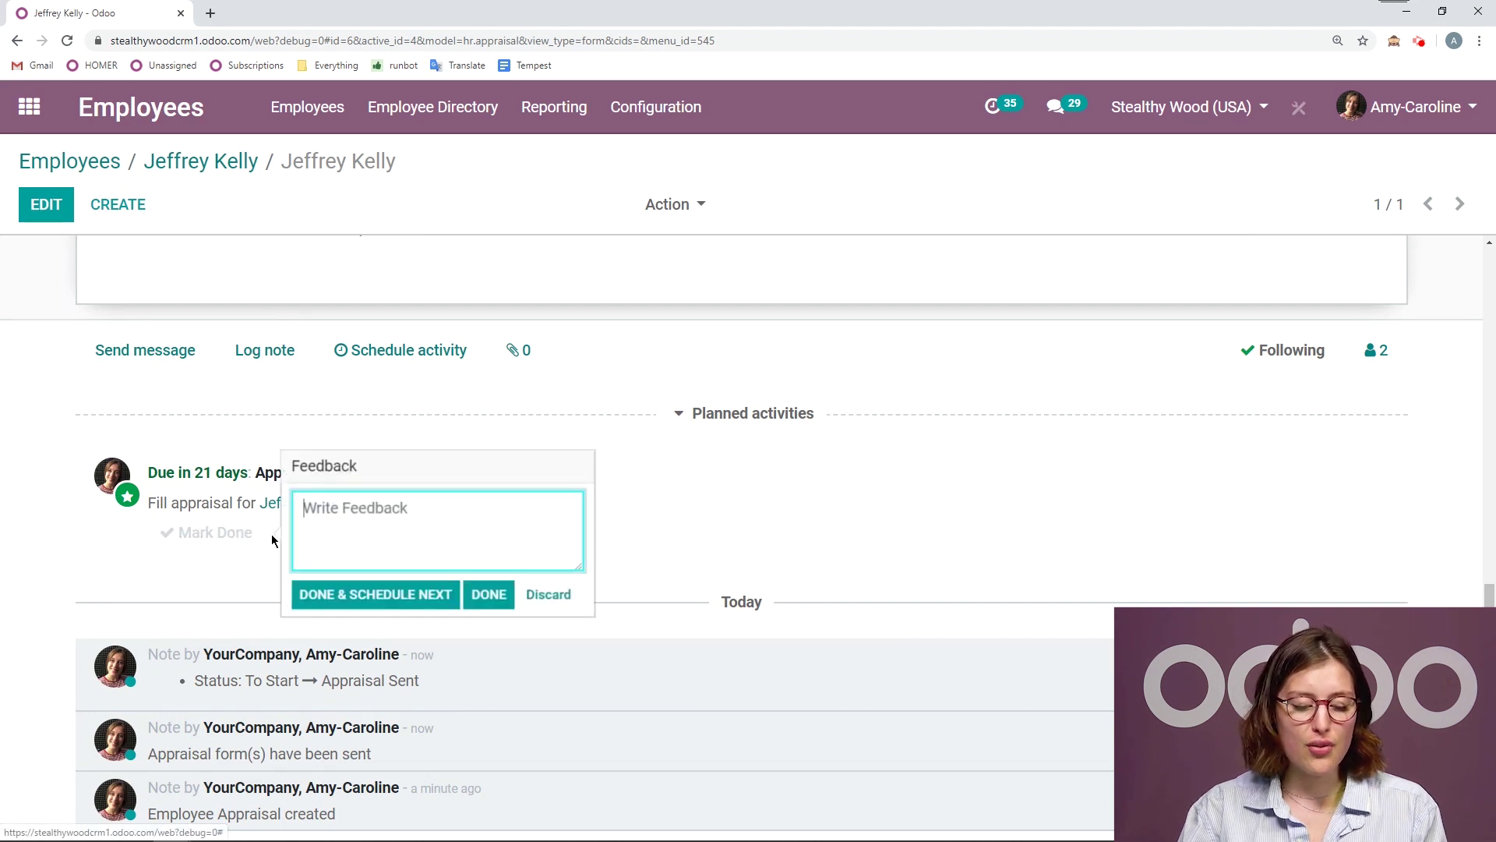
pyautogui.click(489, 595)
# Return to the employee's record, now showing the next appraisal on 02/19/2020.
pyautogui.scroll(5, 436, 585)
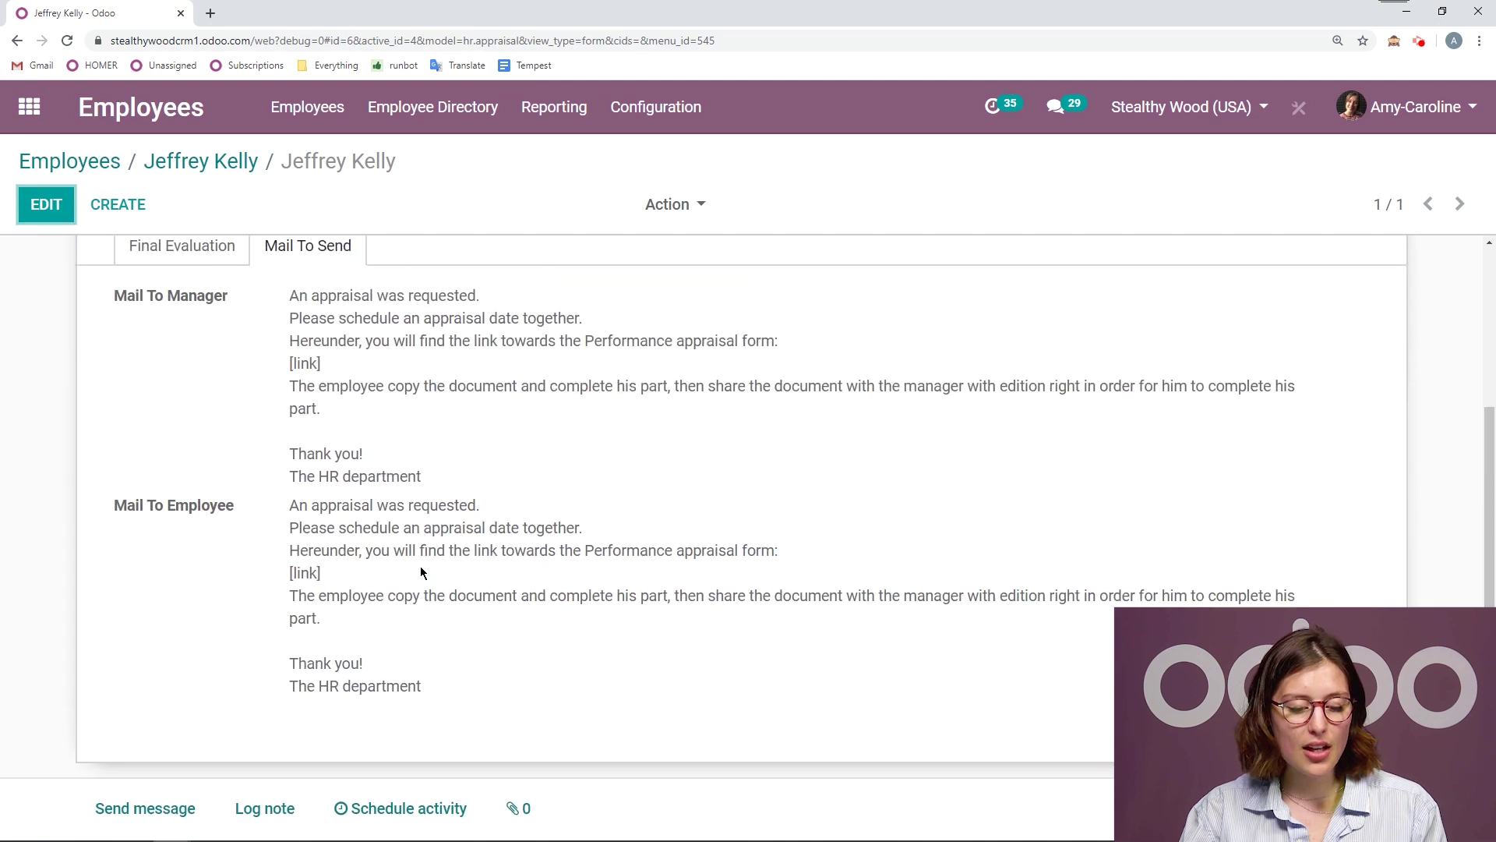
pyautogui.scroll(5, 420, 573)
pyautogui.click(210, 161)
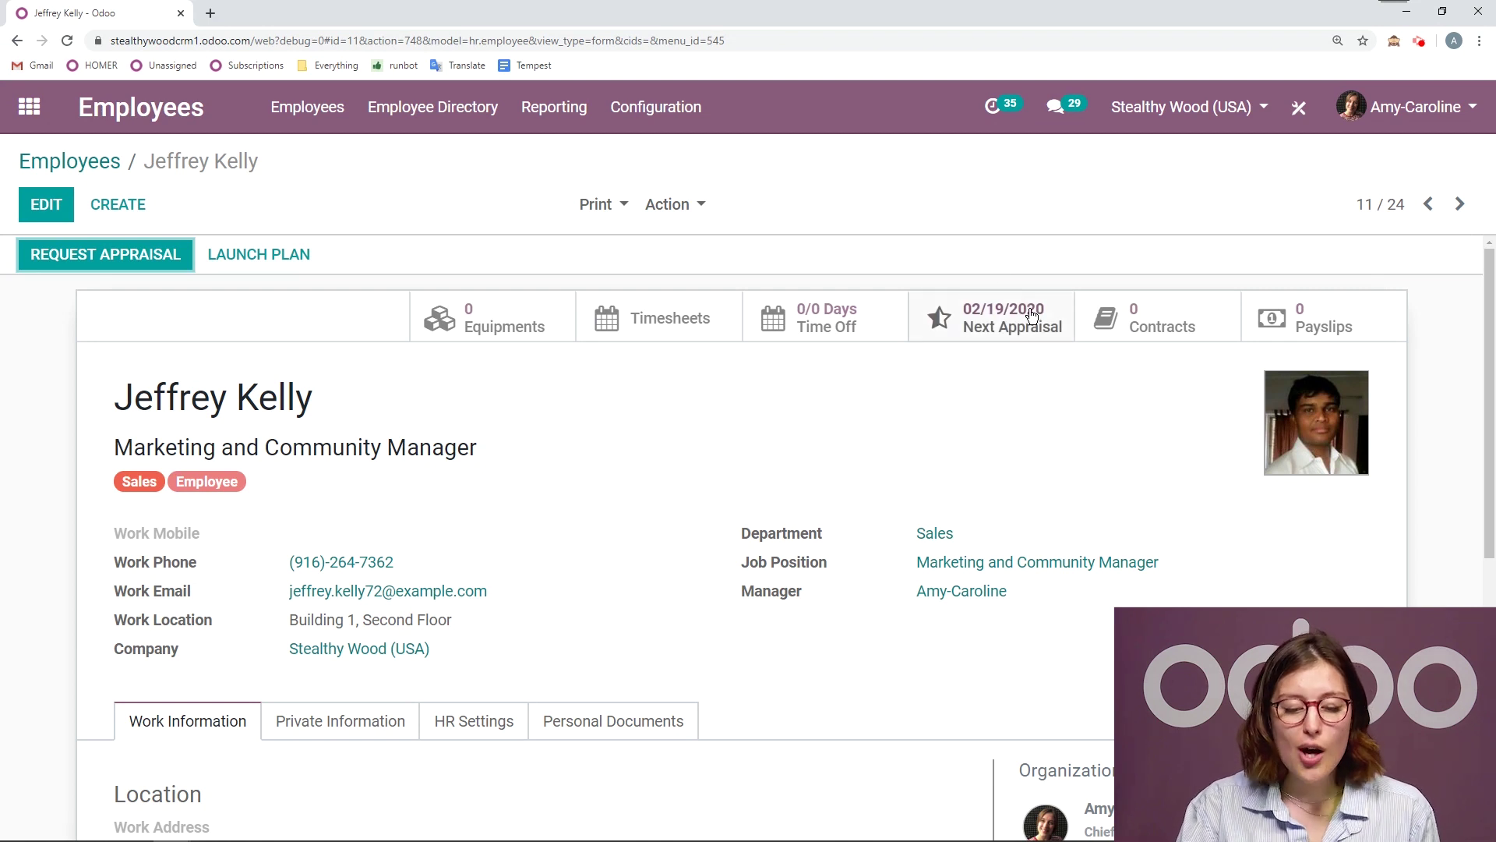
# Reopen the Appraisal app to find the appraisal in the Appraisal Sent column.
pyautogui.click(28, 107)
pyautogui.scroll(-3, 1179, 440)
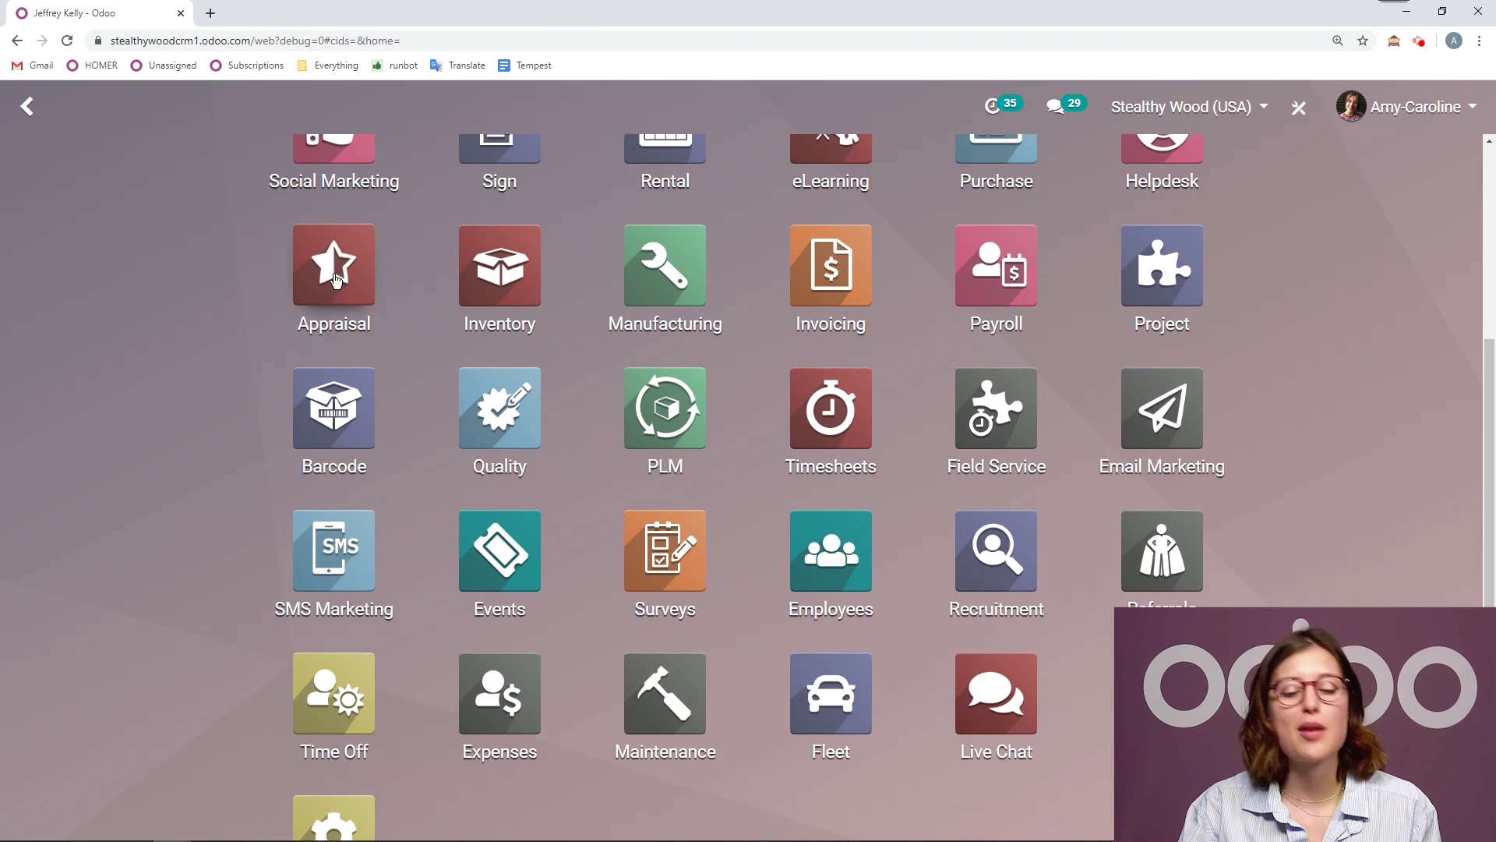
pyautogui.click(333, 274)
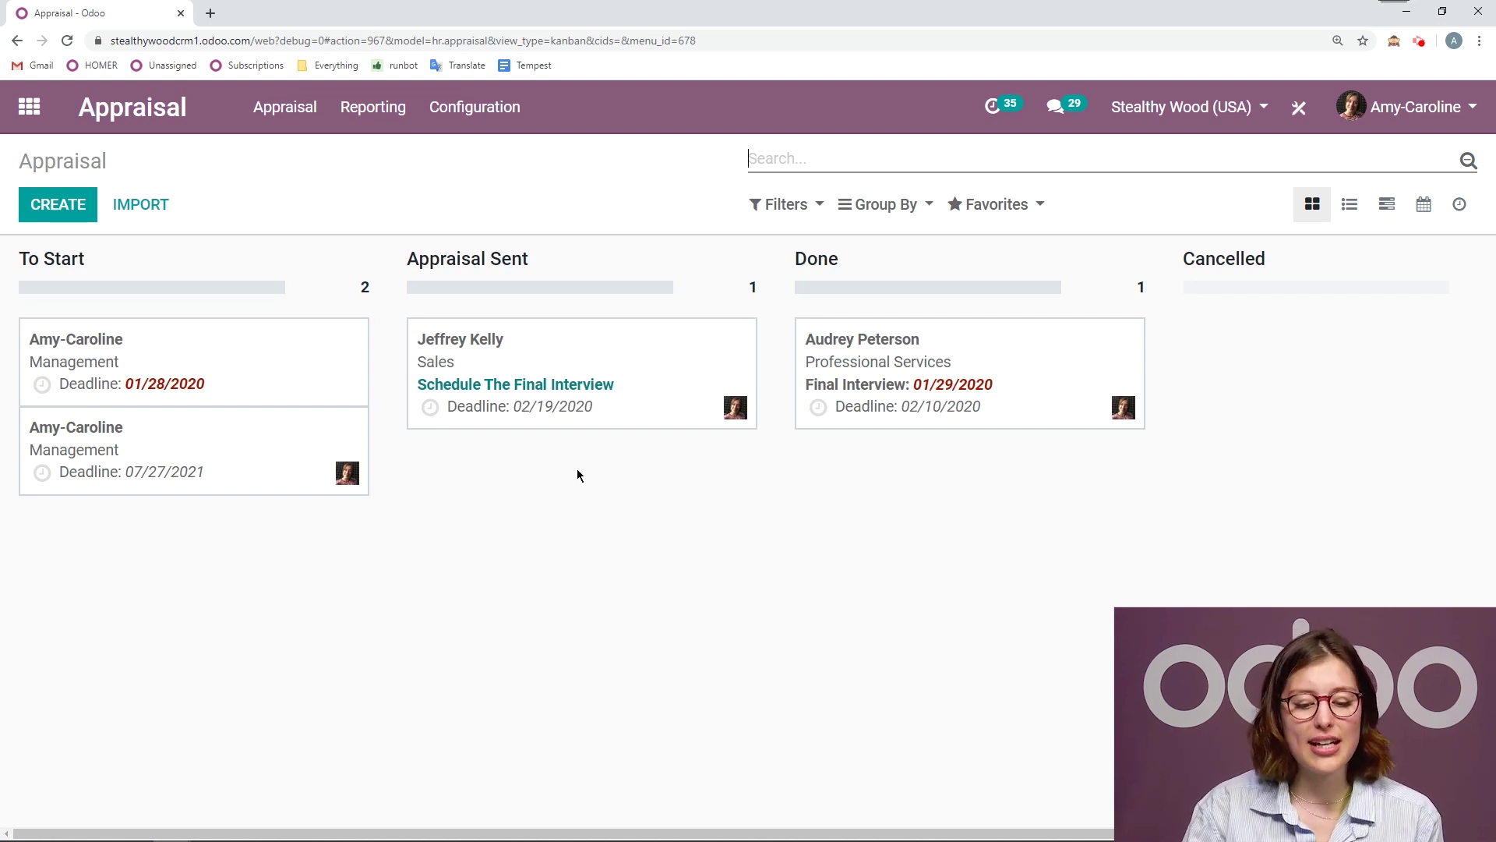
# Create a Wednesday 29 January meeting titled with the pasted face-to-face interview summary.
pyautogui.click(592, 396)
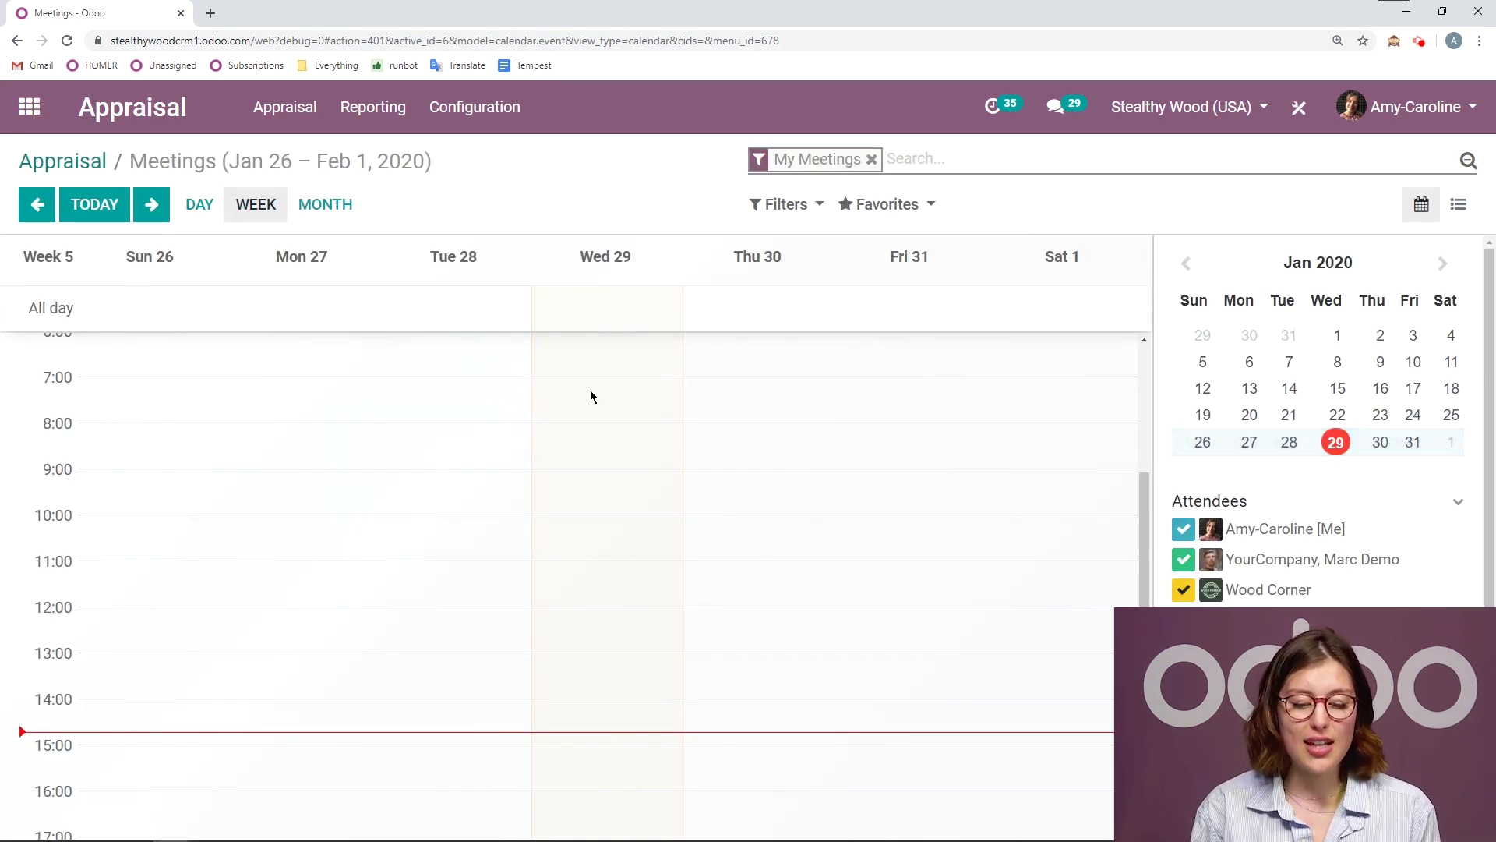
pyautogui.click(609, 536)
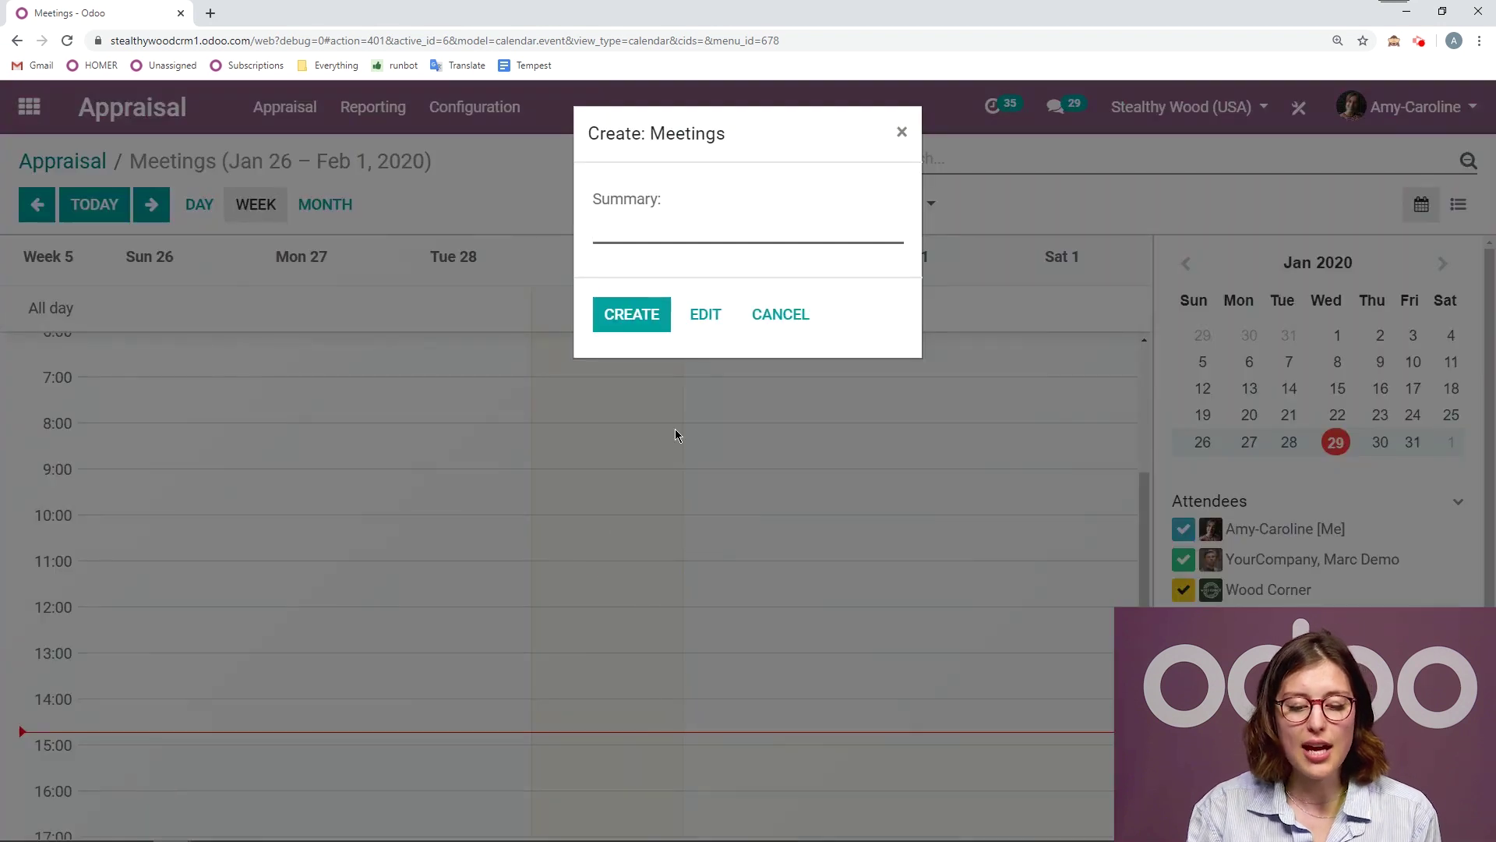
pyautogui.hotkey('ctrl', 'v')
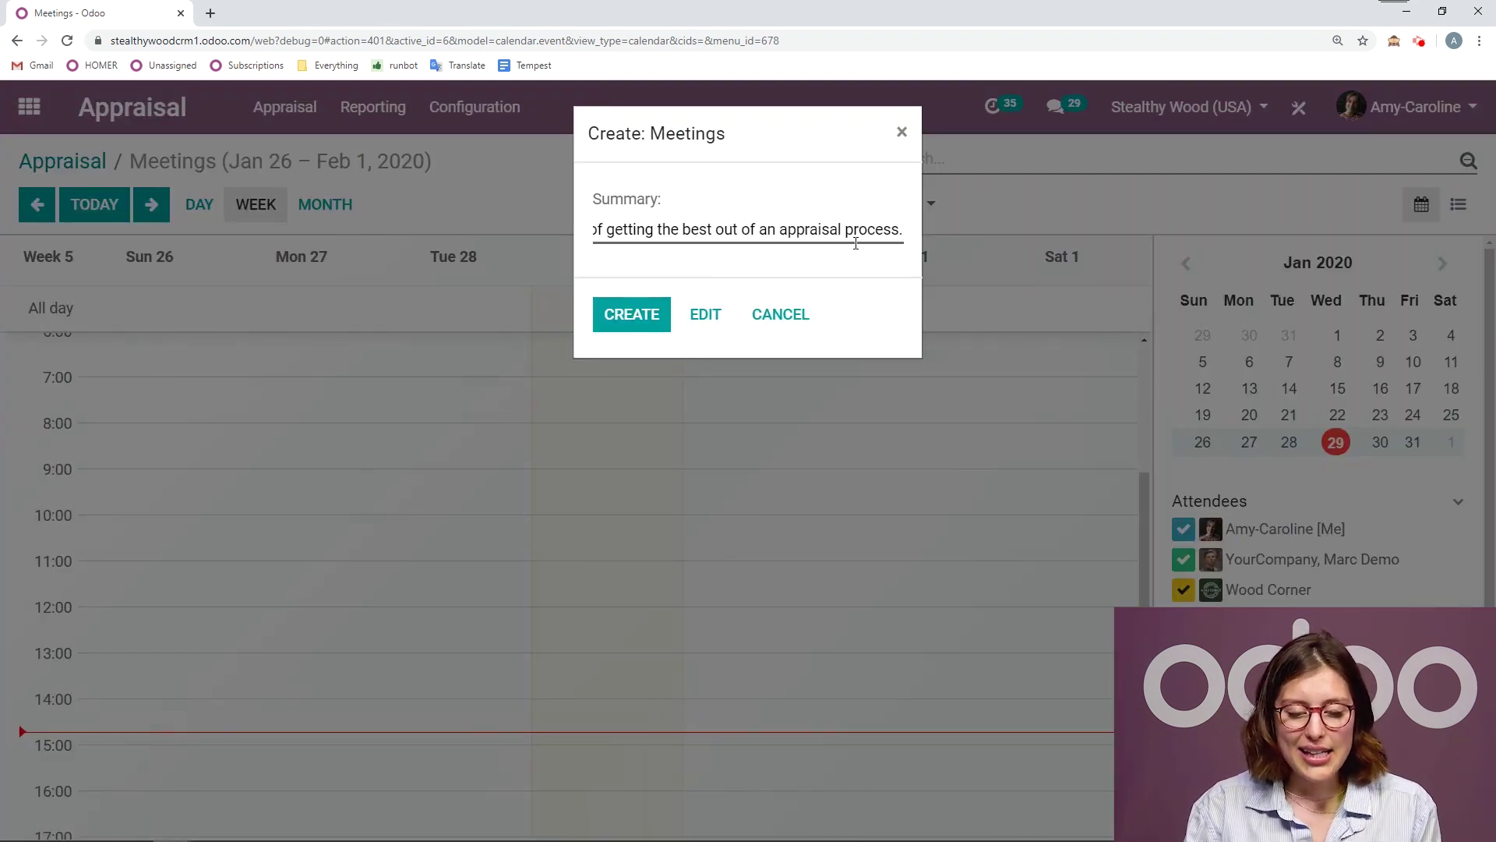
pyautogui.moveTo(867, 231); pyautogui.dragTo(458, 234)
pyautogui.click(685, 228)
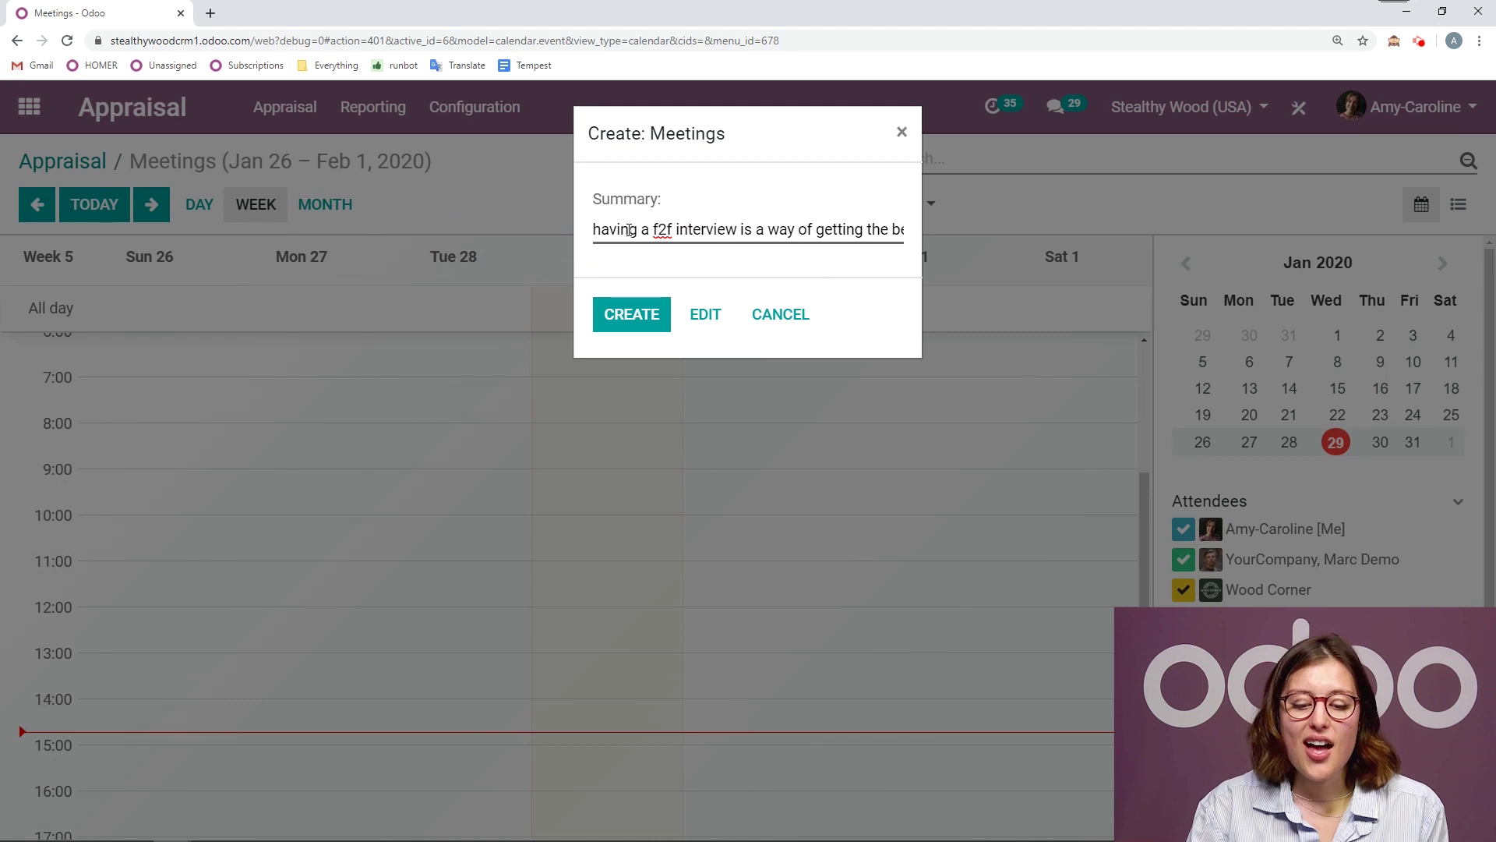
pyautogui.moveTo(632, 230); pyautogui.dragTo(947, 243)
pyautogui.click(752, 228)
pyautogui.click(835, 217)
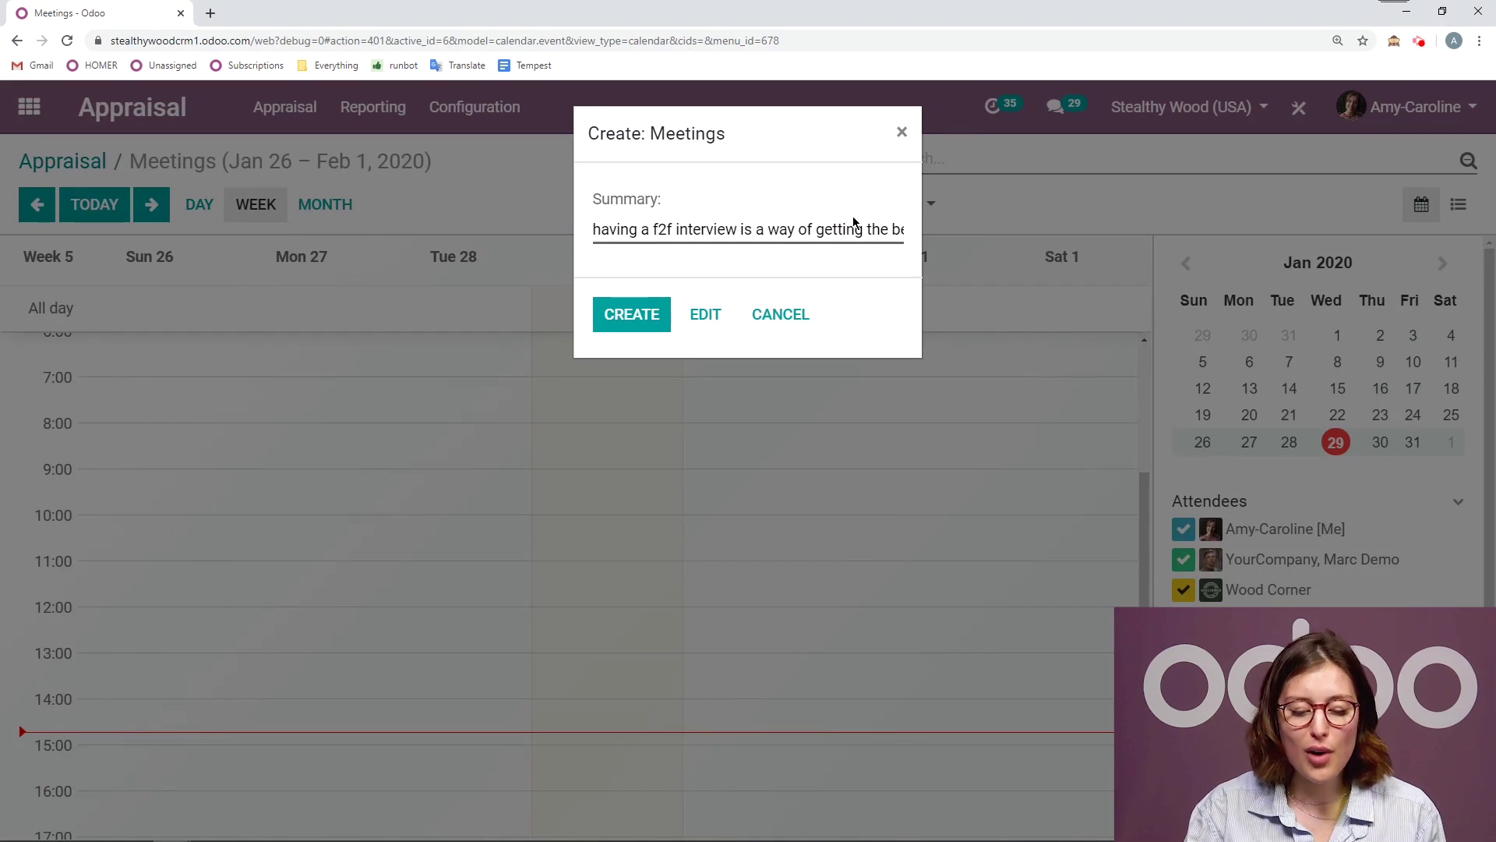
pyautogui.click(661, 315)
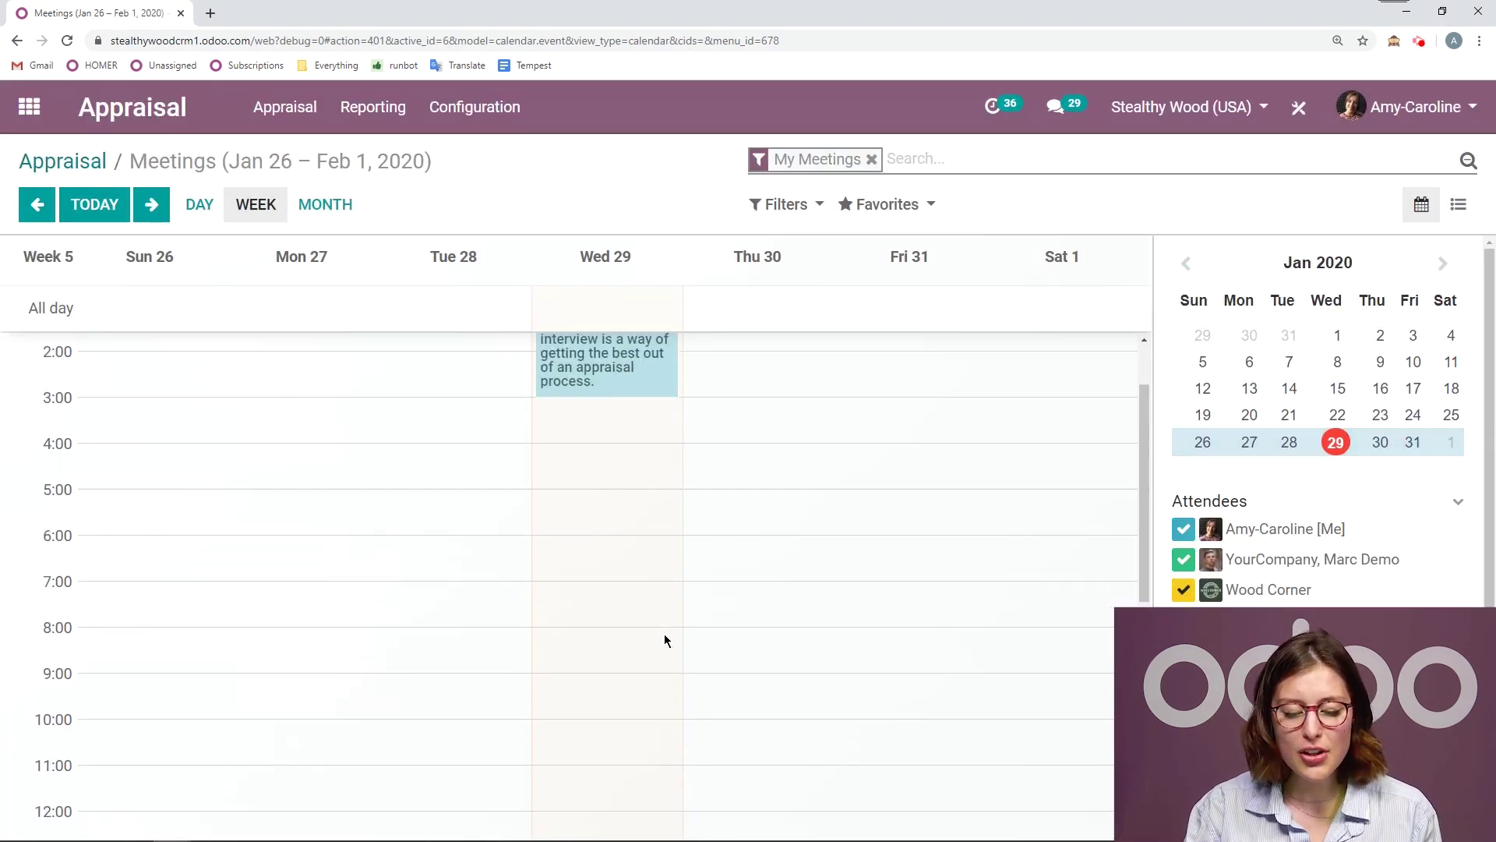
# Reposition the meeting on Wednesday 29 to span from 4:00 to about 8:30.
pyautogui.moveTo(635, 468); pyautogui.dragTo(636, 715)
pyautogui.moveTo(611, 650); pyautogui.dragTo(611, 534)
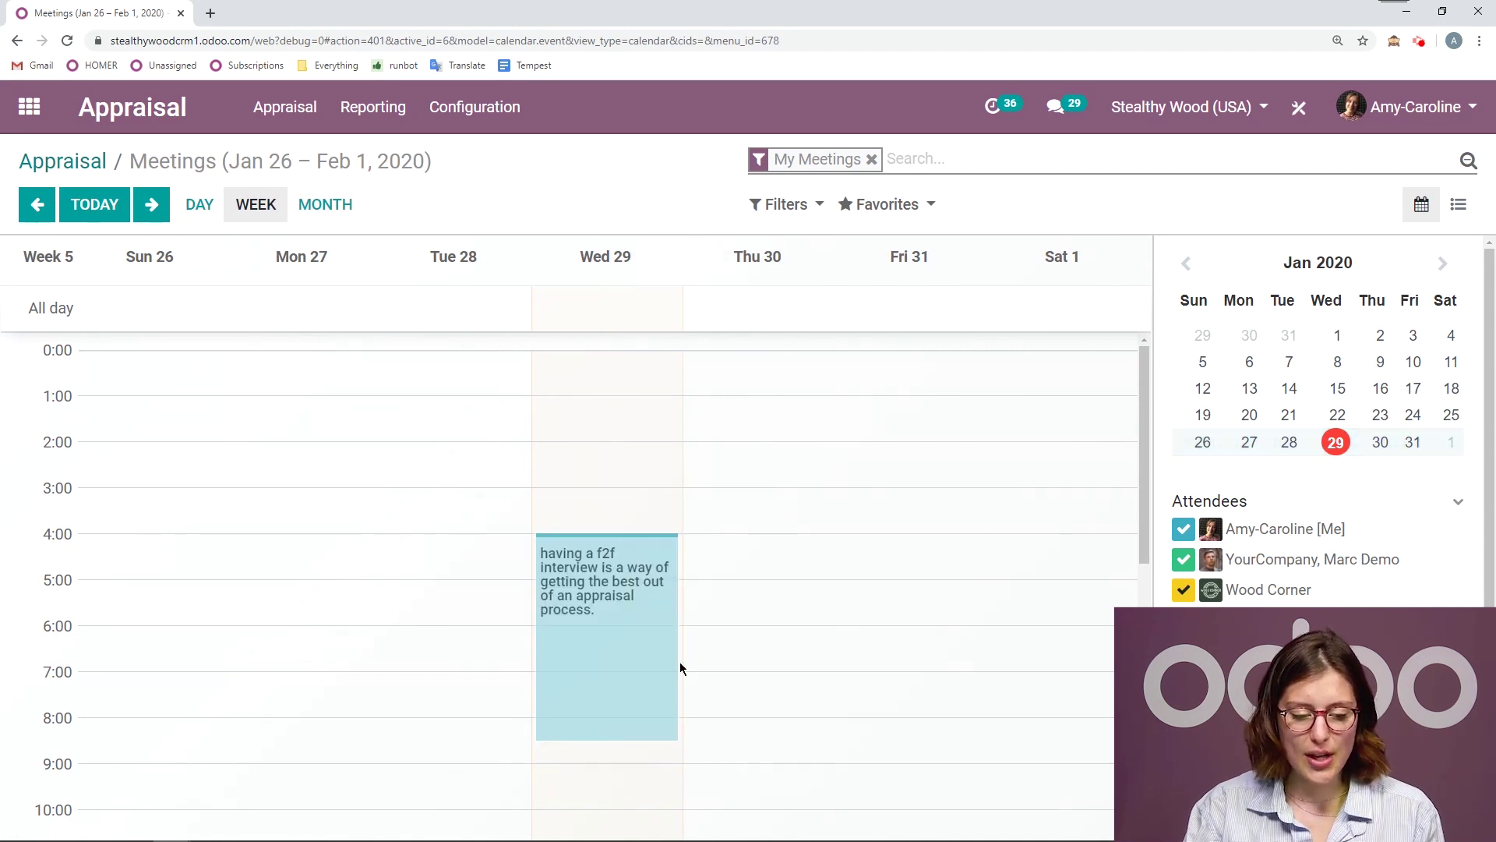
pyautogui.scroll(-4, 680, 669)
pyautogui.scroll(-1, 663, 545)
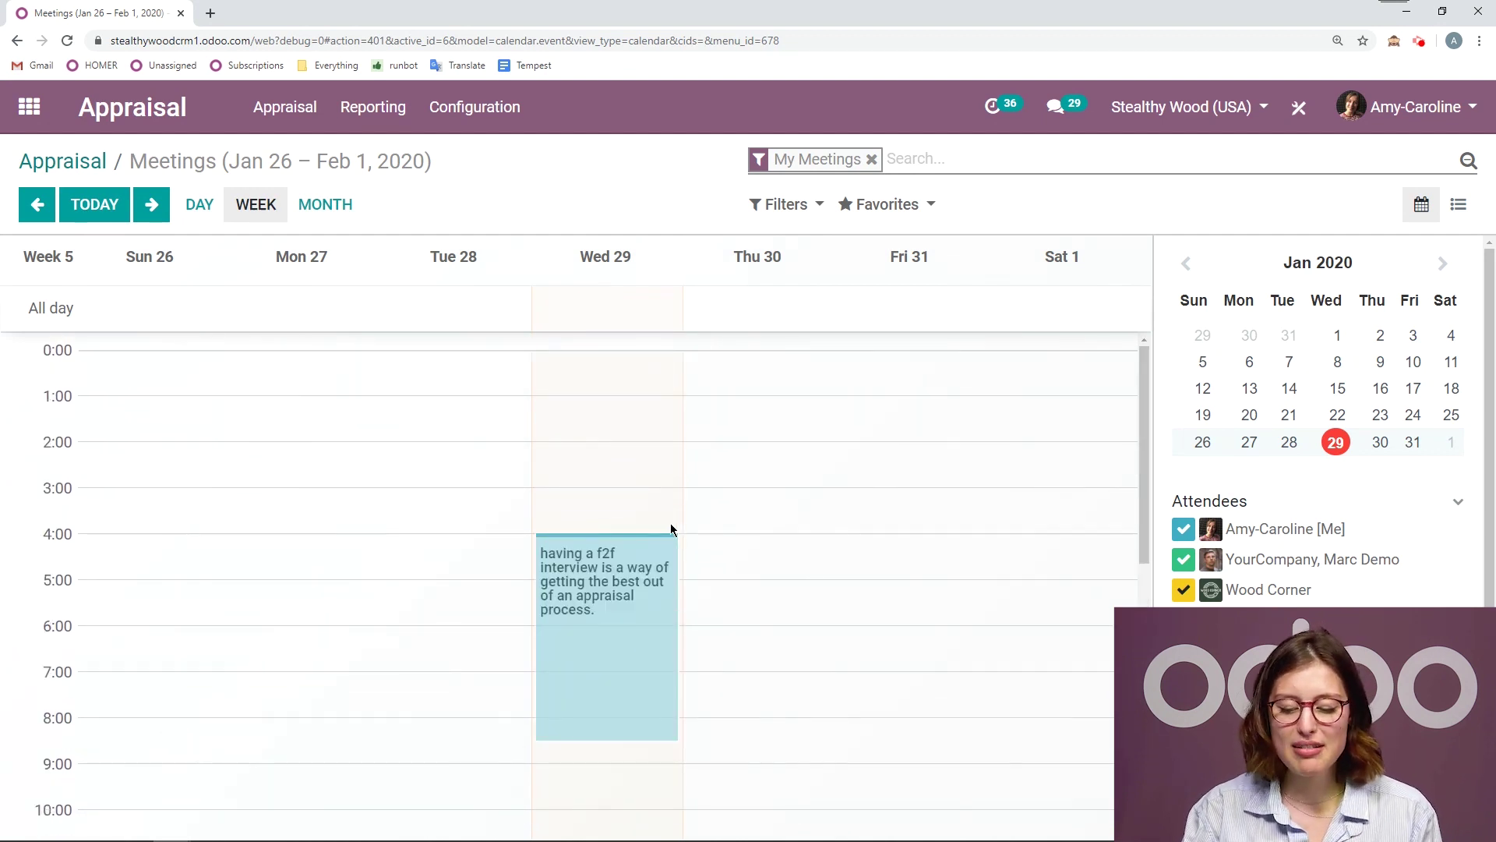
# Open the employee's appraisal and mark its planned interview meeting as done without feedback.
pyautogui.click(75, 161)
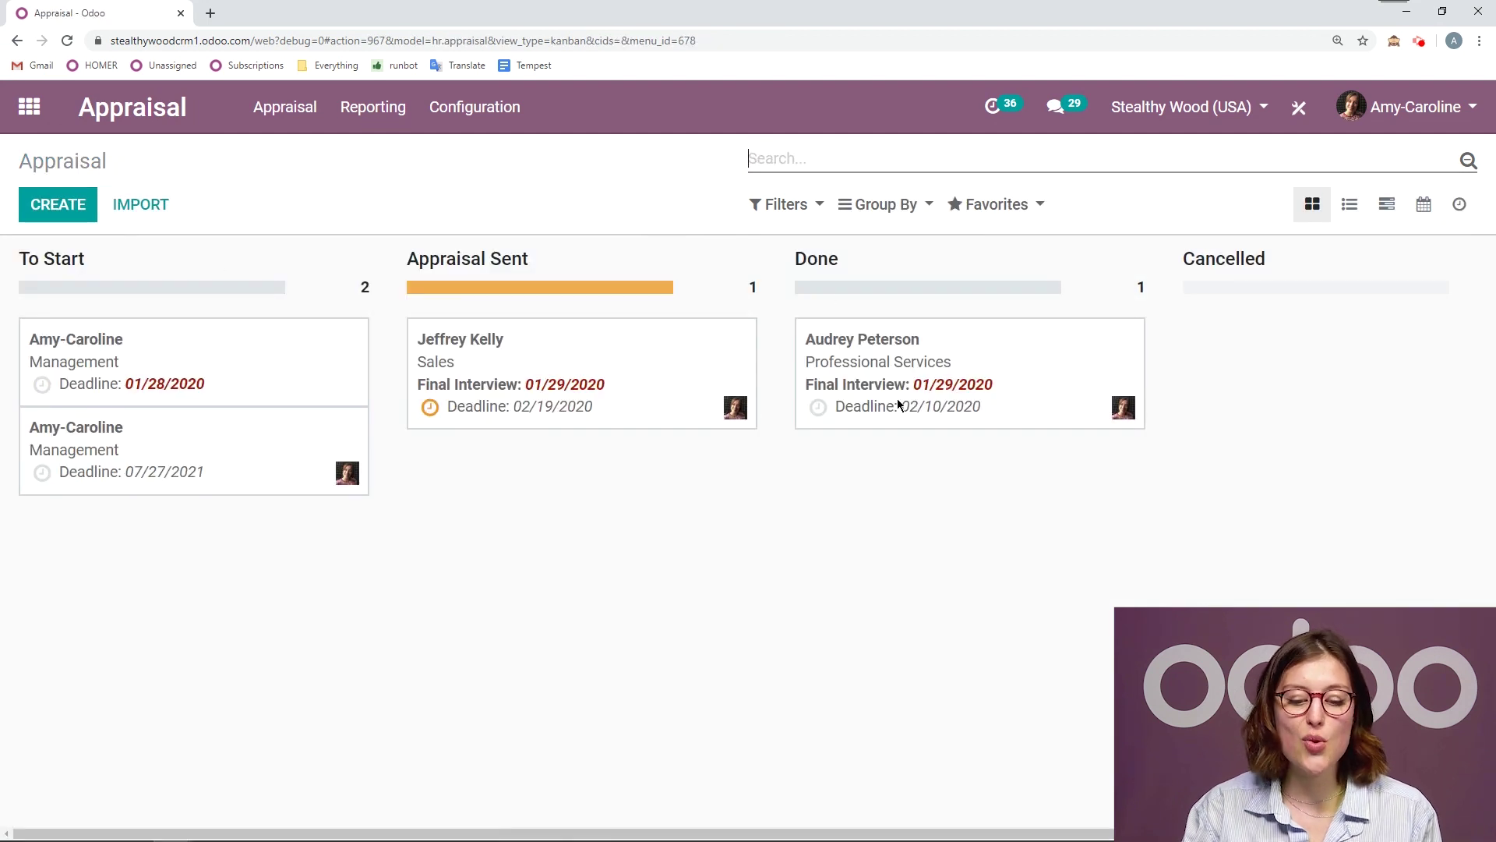
pyautogui.click(669, 373)
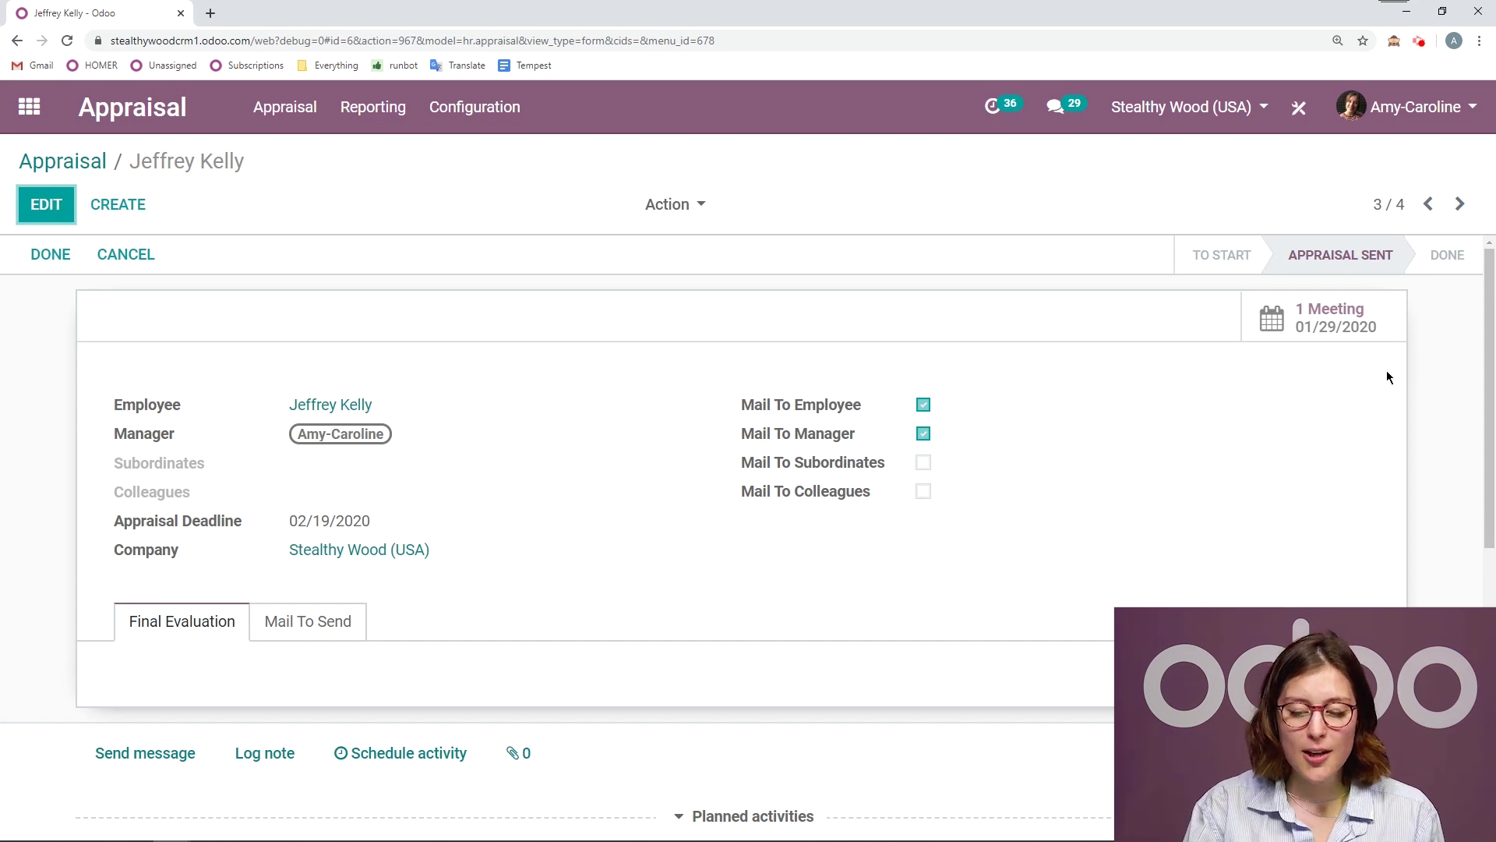
pyautogui.scroll(-7, 1386, 371)
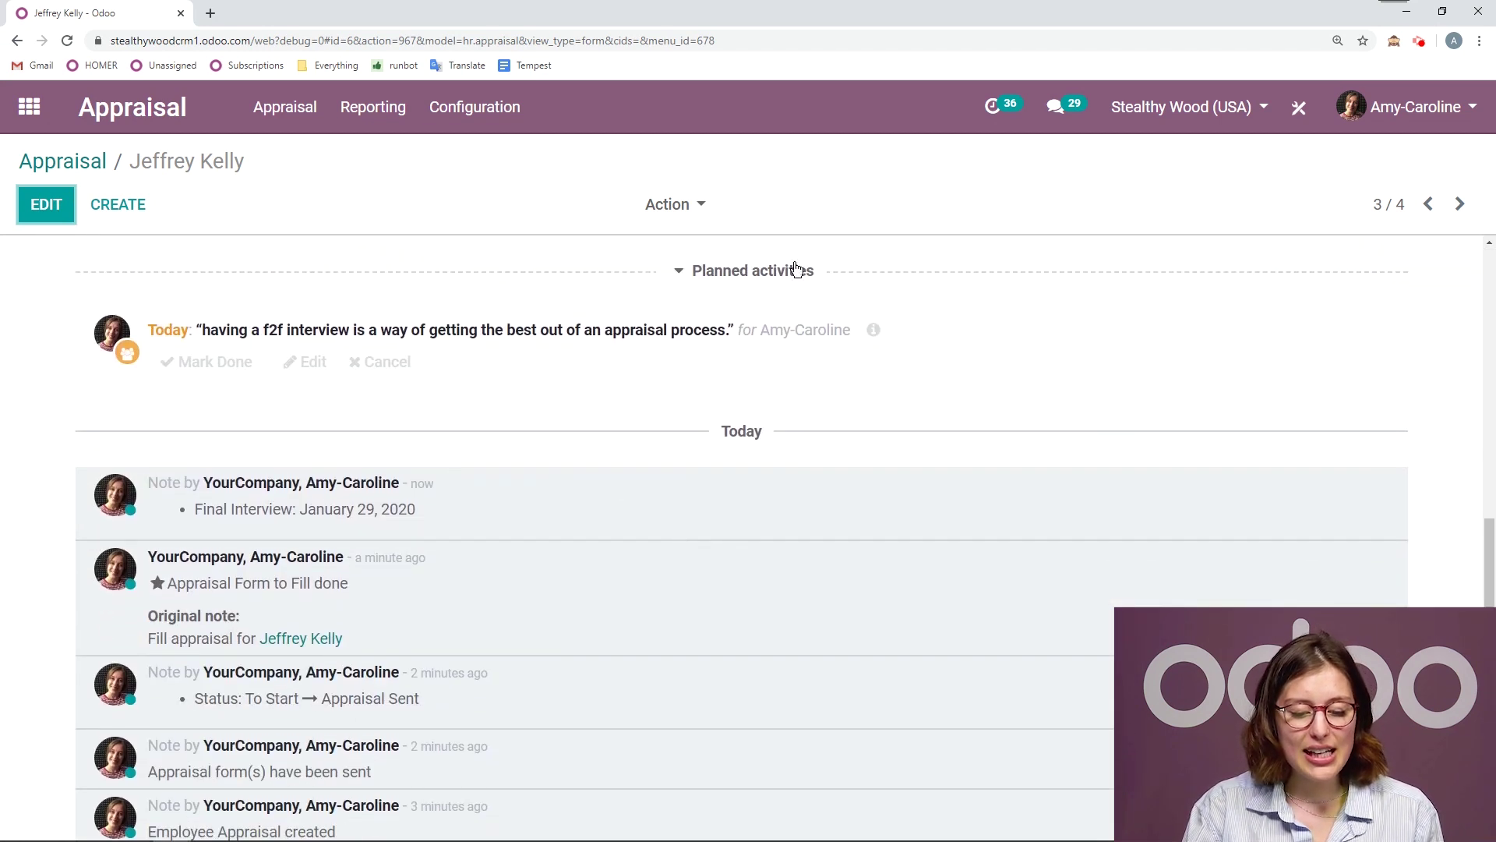
pyautogui.scroll(2, 840, 505)
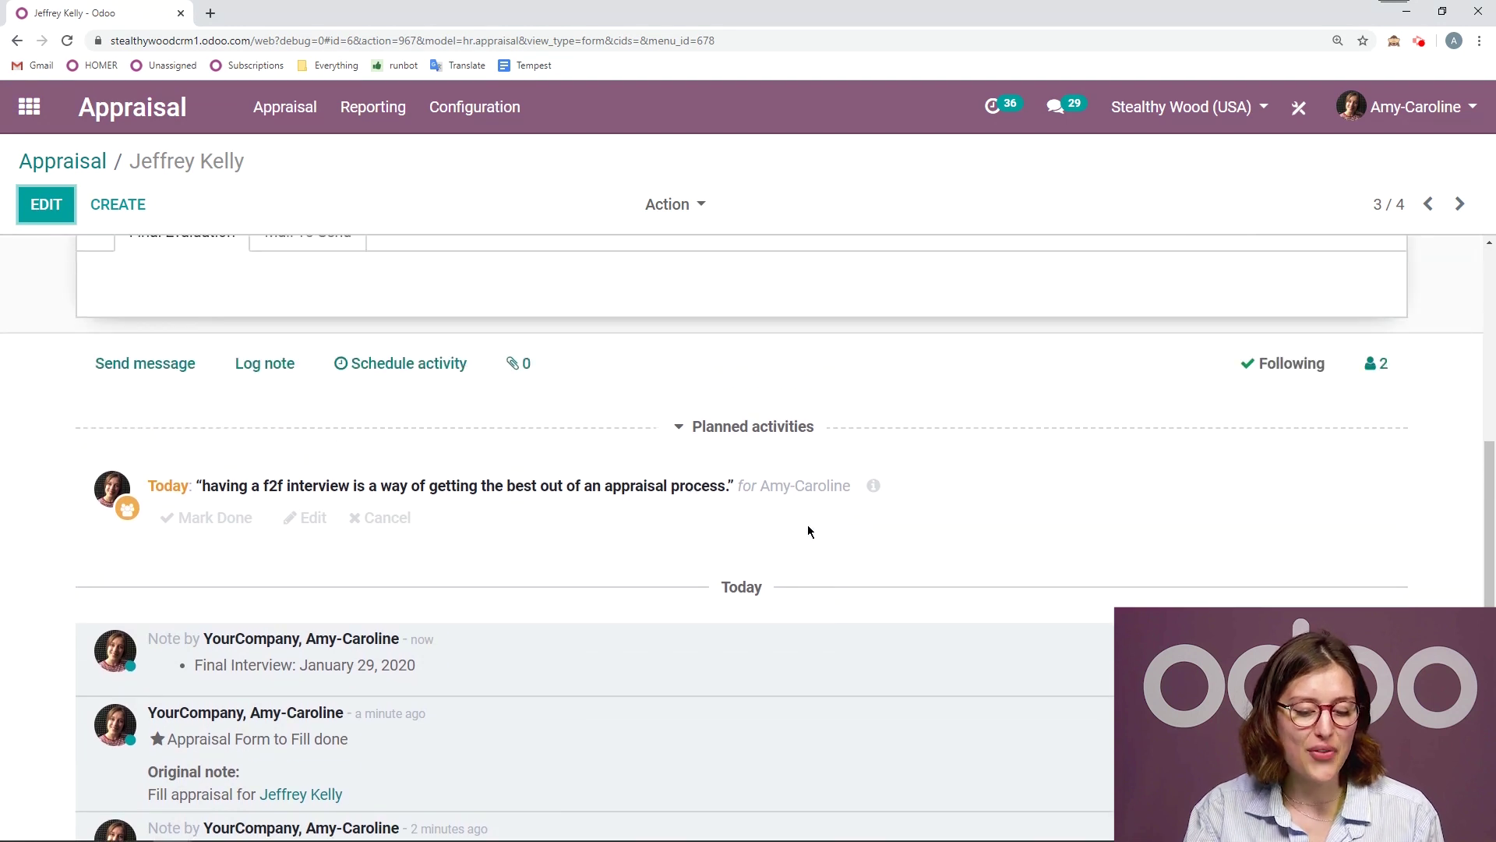
pyautogui.click(215, 518)
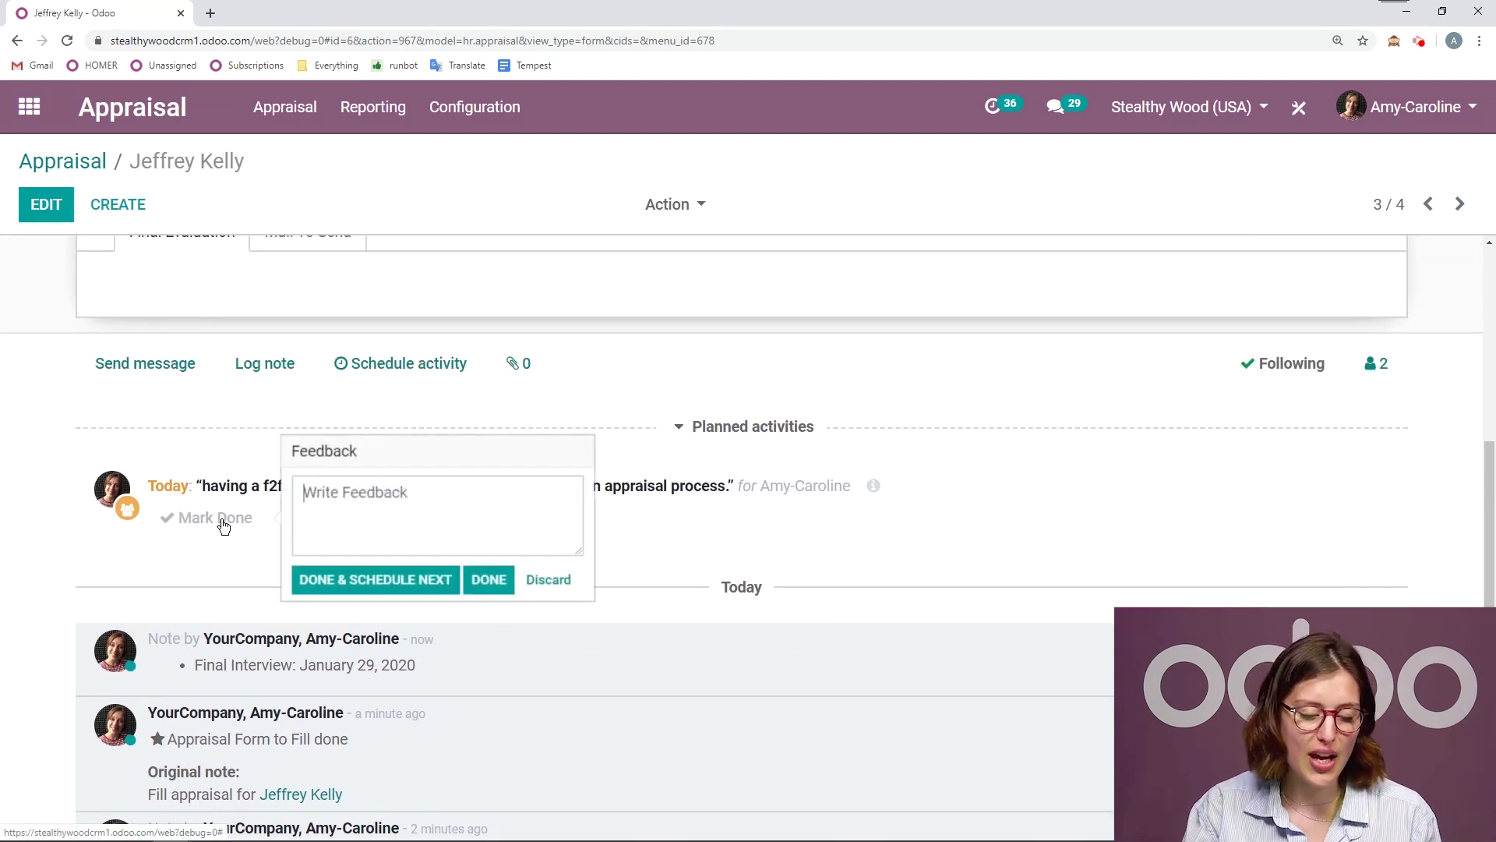
pyautogui.click(483, 580)
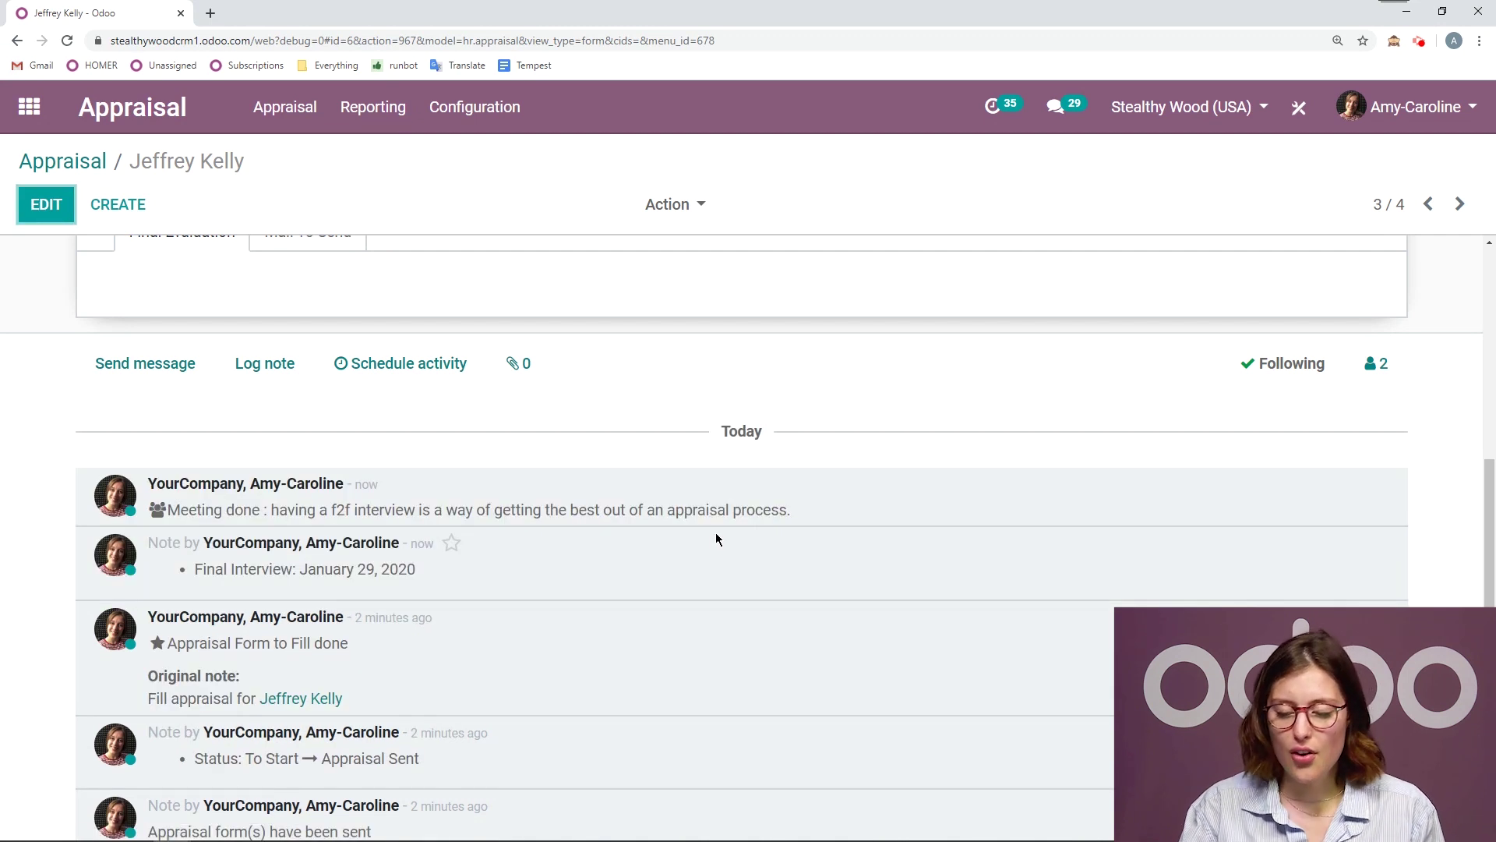
# Move the appraisal to the Done stage, showing 1 meeting on 01/29/2020.
pyautogui.scroll(5, 915, 491)
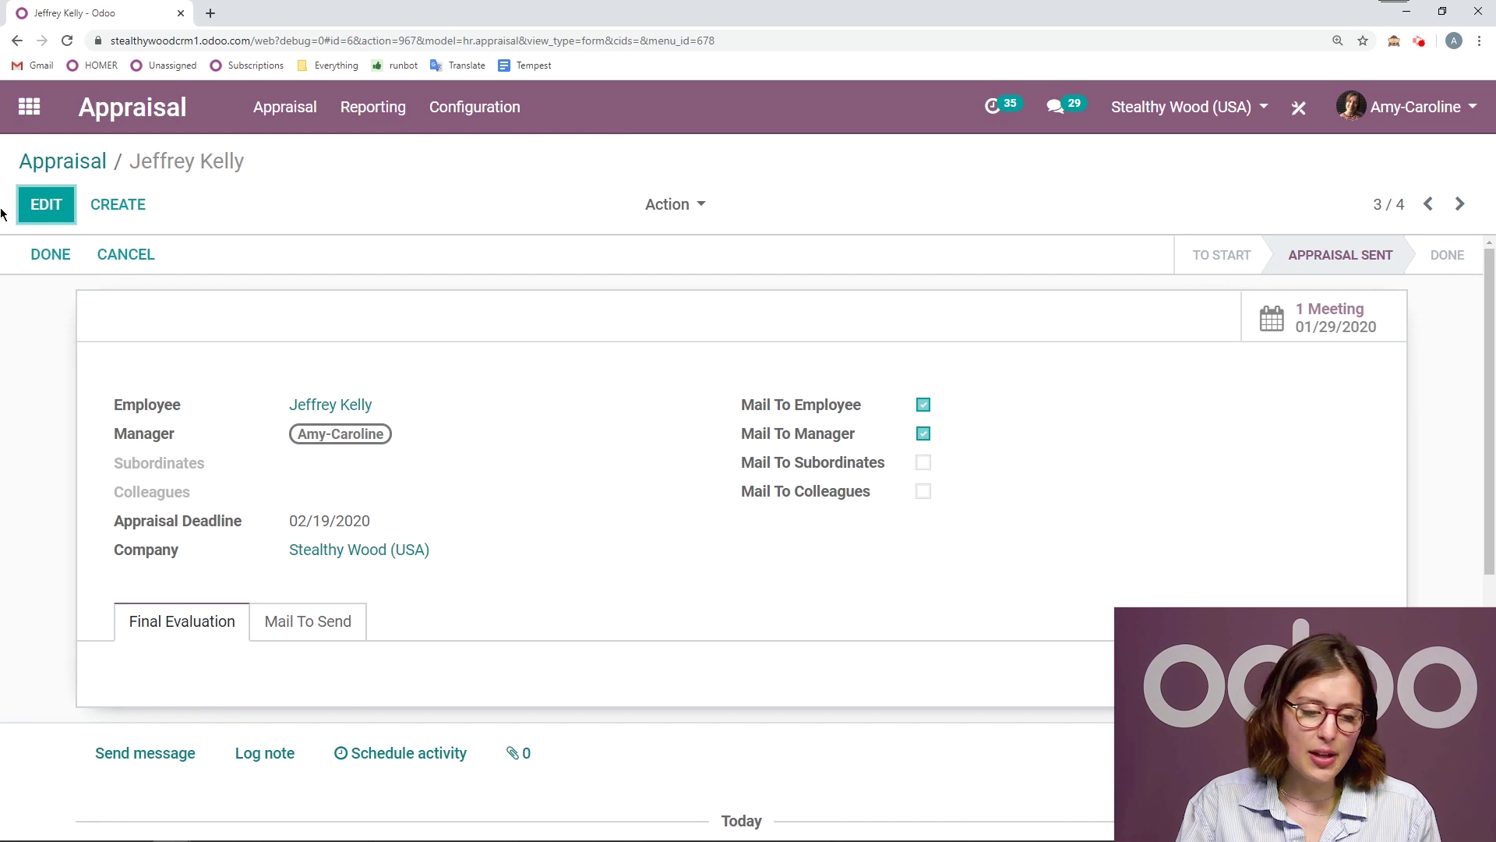
pyautogui.click(56, 255)
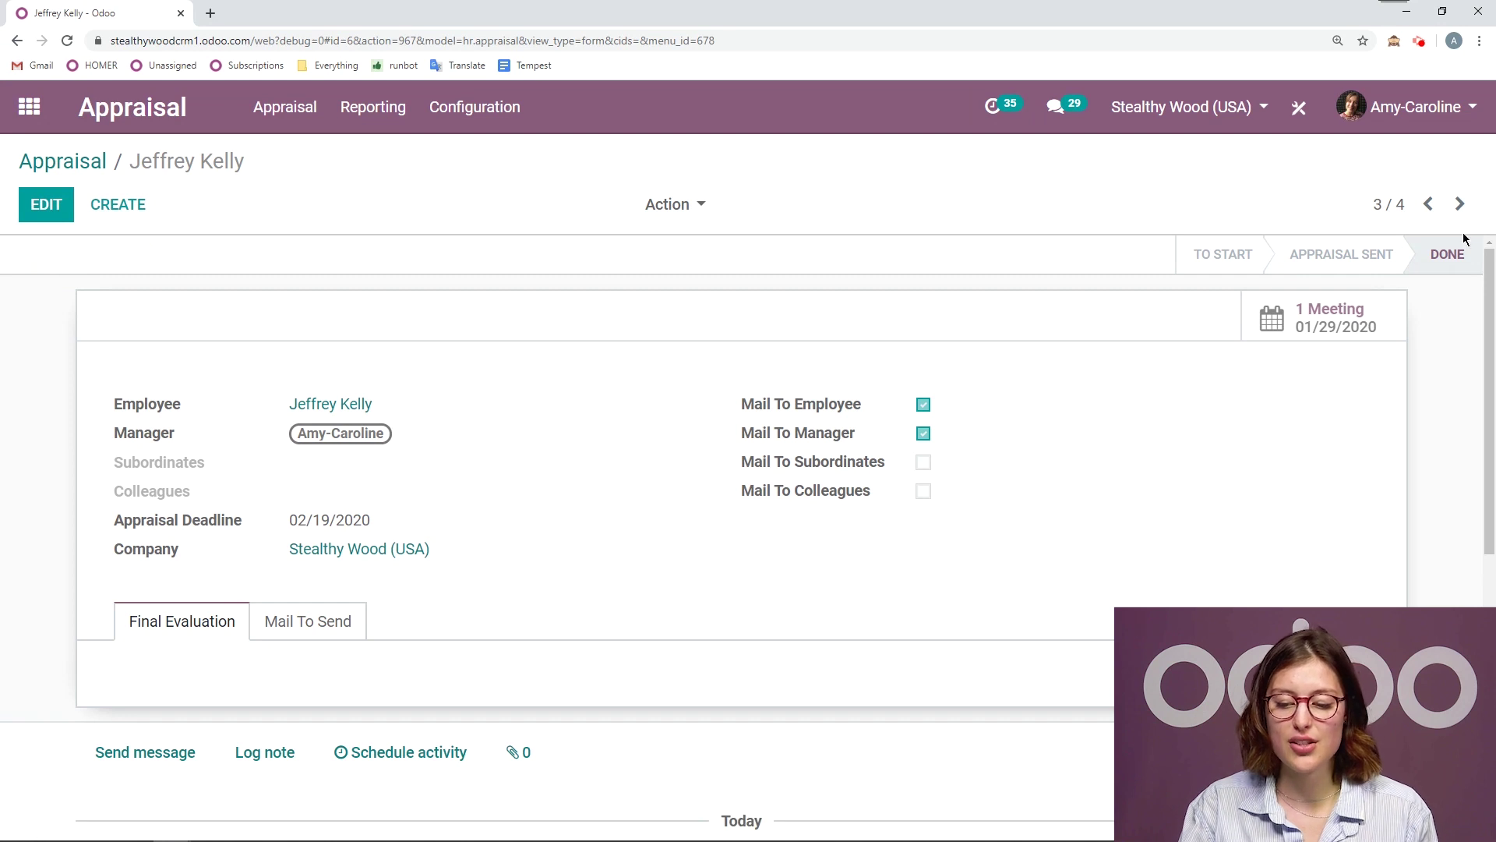
pyautogui.scroll(-4, 1366, 378)
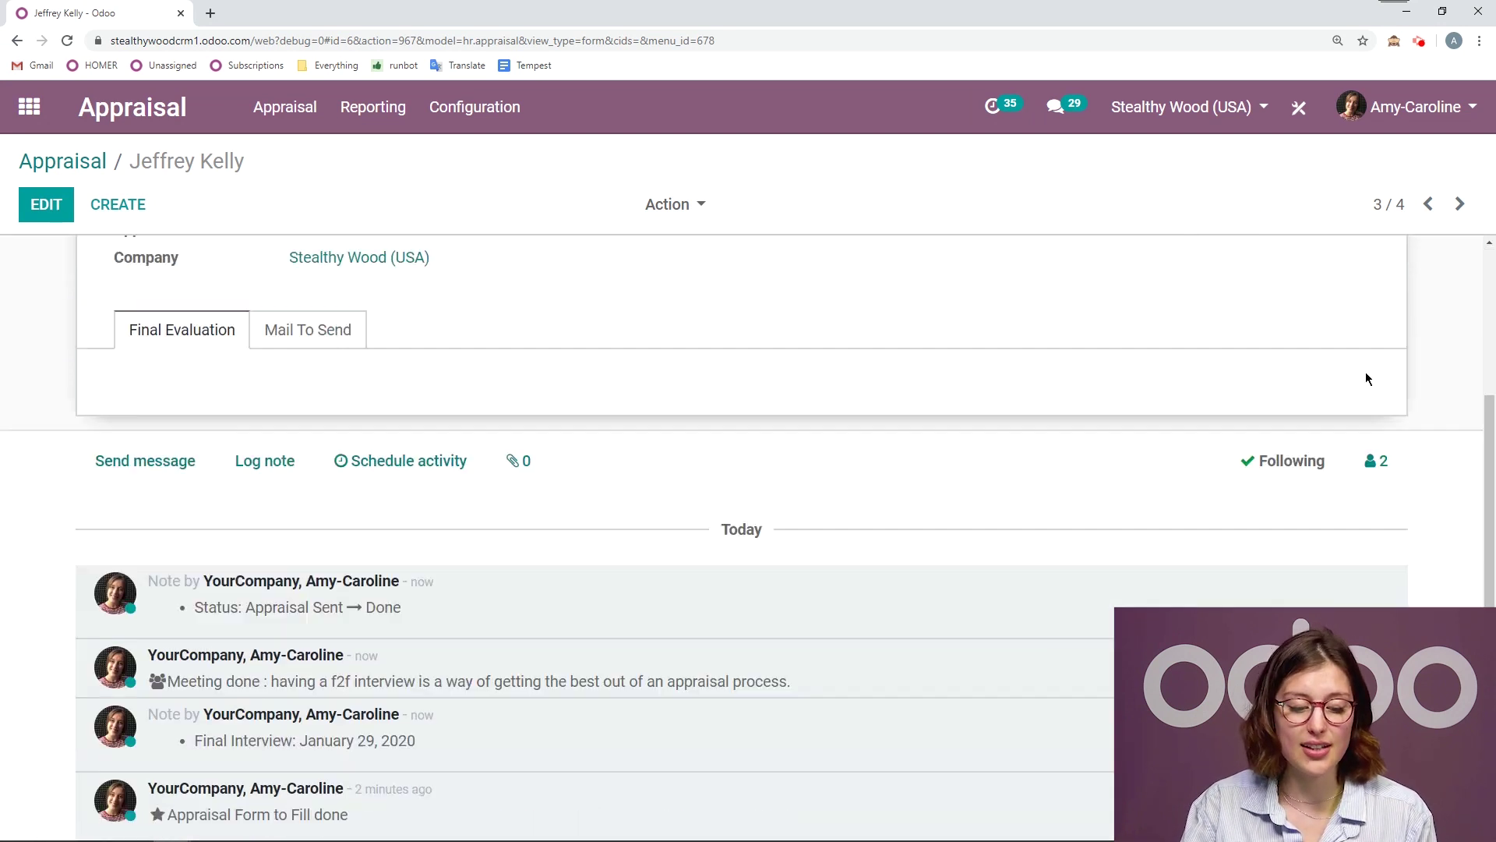
pyautogui.scroll(-3, 1365, 372)
pyautogui.scroll(7, 1365, 371)
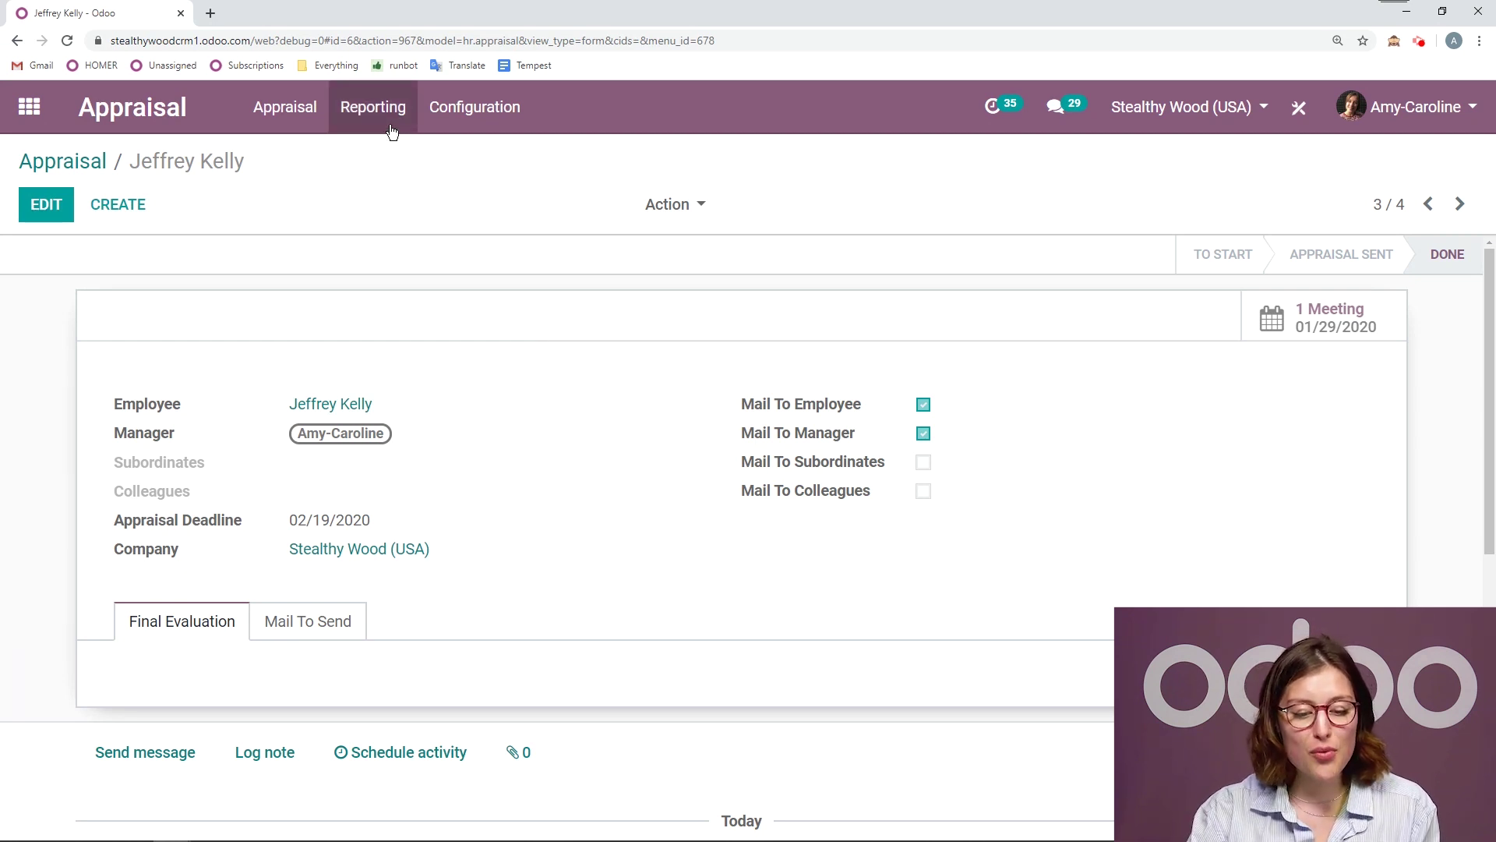
# Show the Appraisal Analysis Gantt chart for the whole year 2020, grouped by department.
pyautogui.click(373, 107)
pyautogui.click(497, 209)
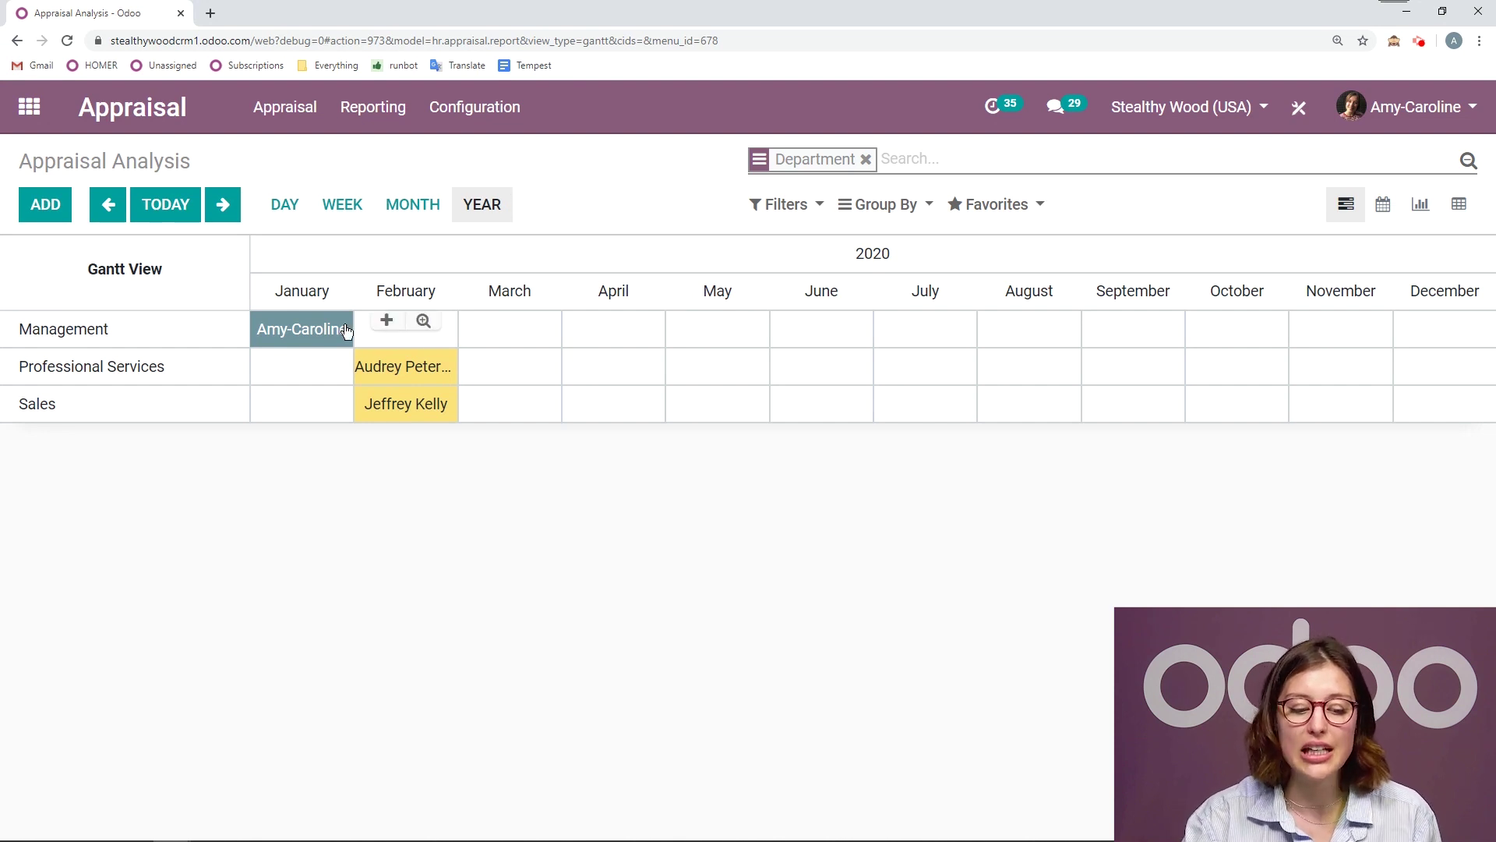
pyautogui.moveTo(397, 368)
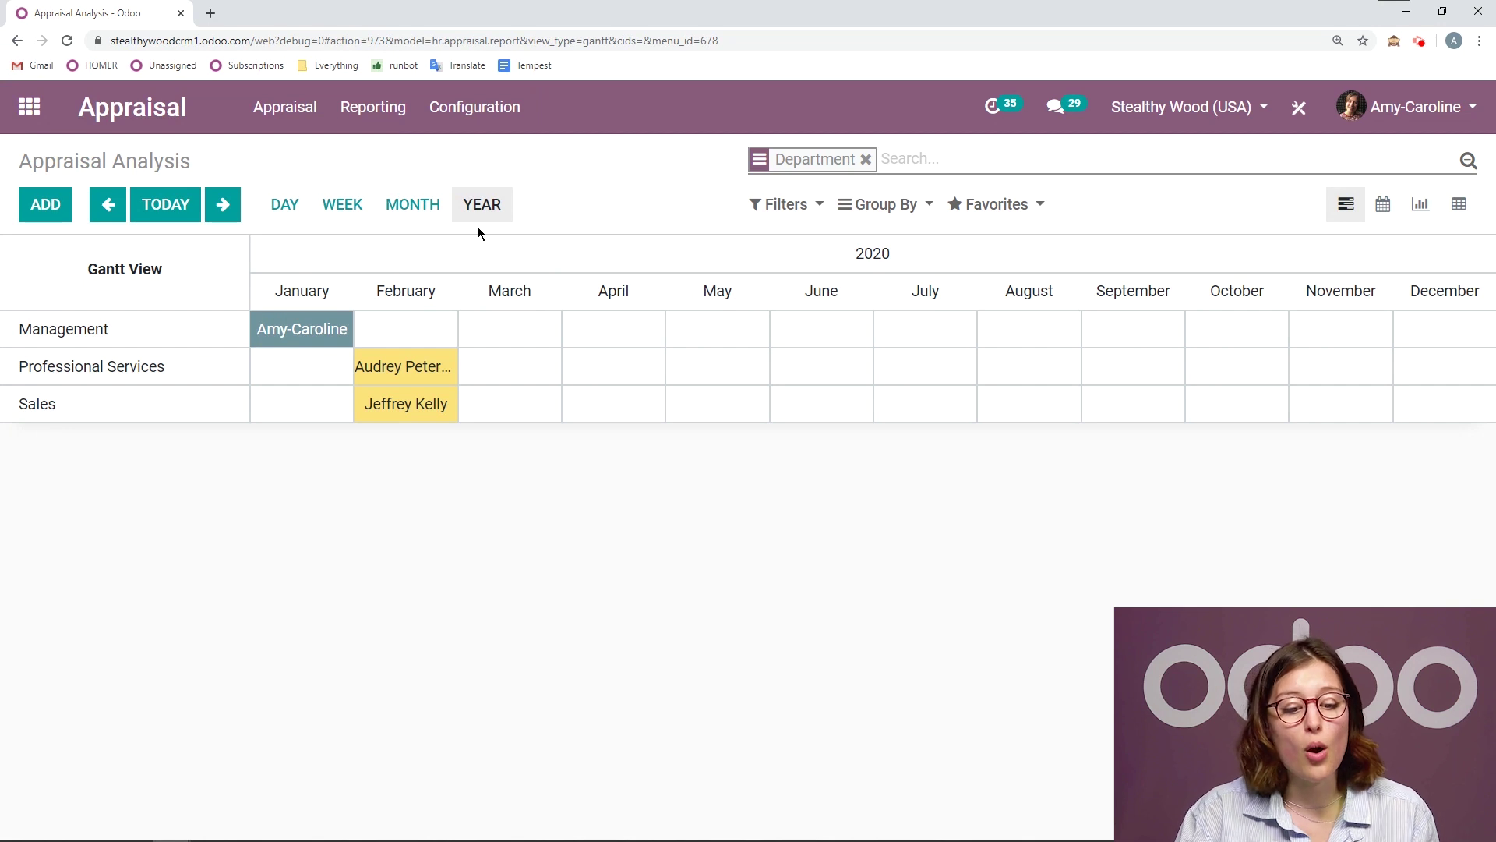
pyautogui.click(312, 221)
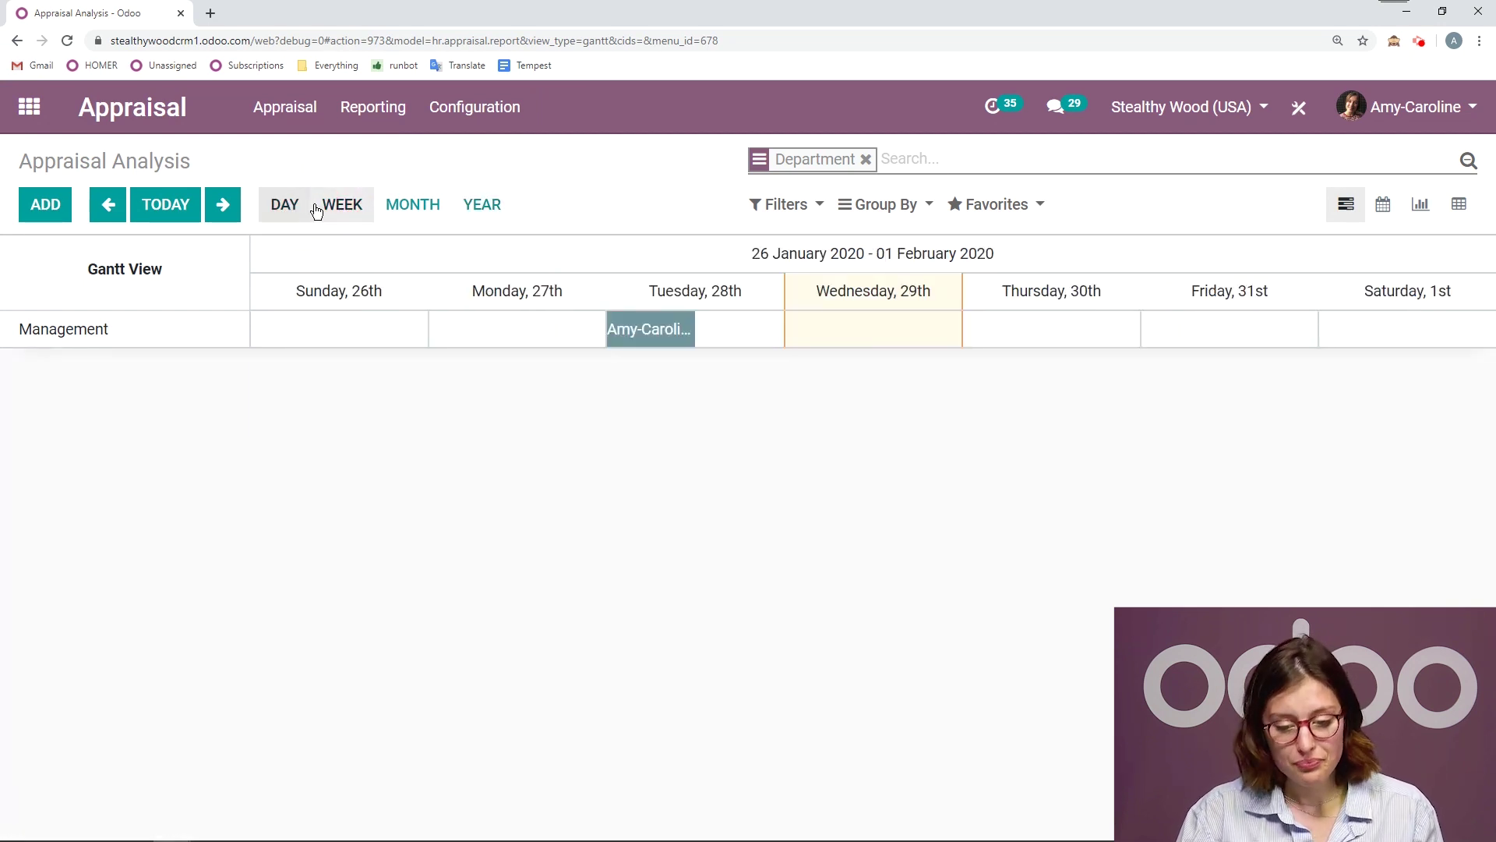
pyautogui.click(916, 207)
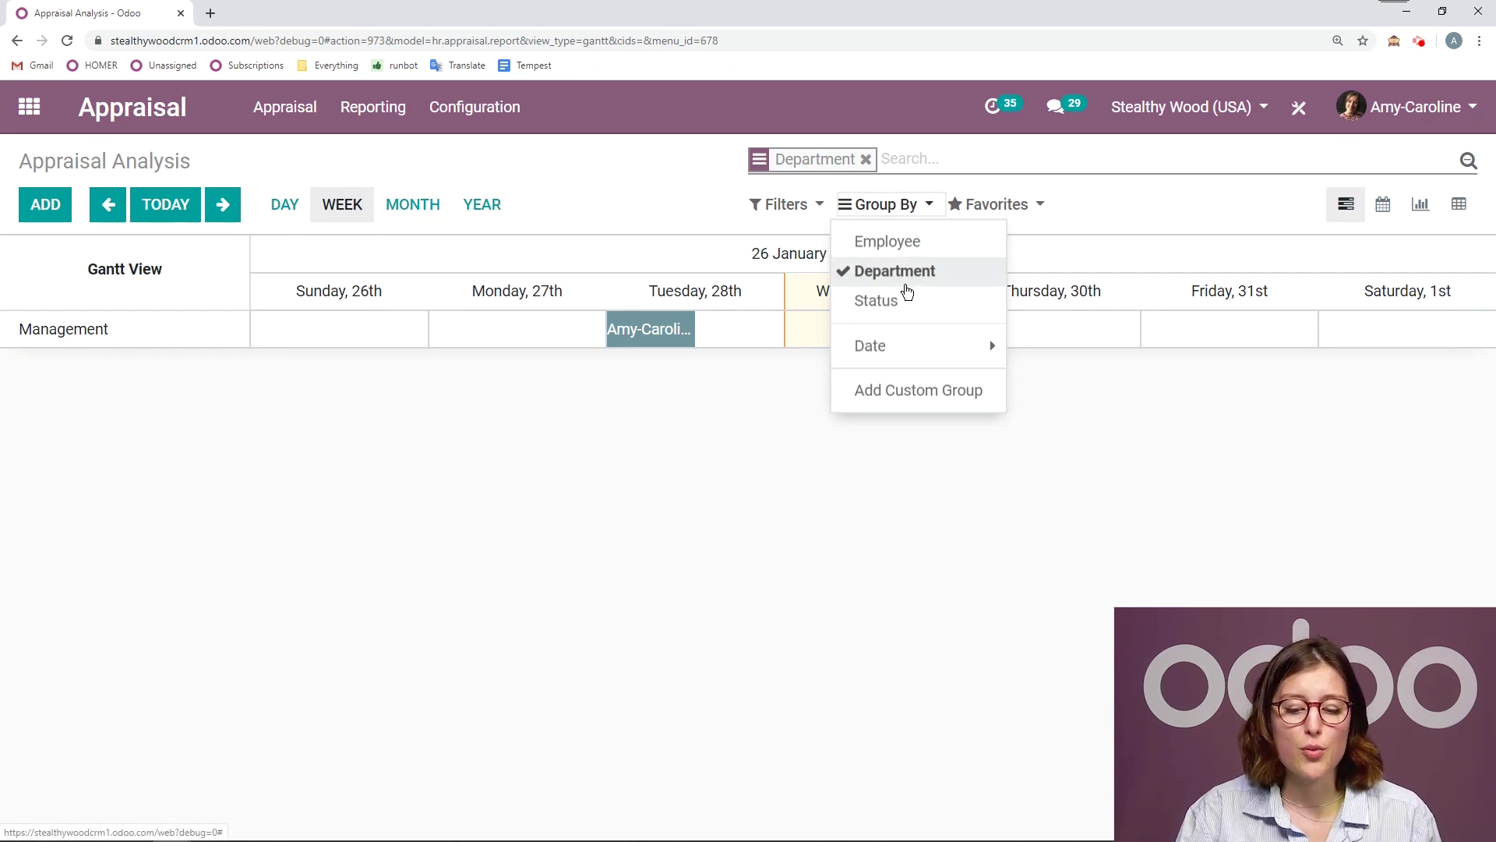
pyautogui.click(783, 204)
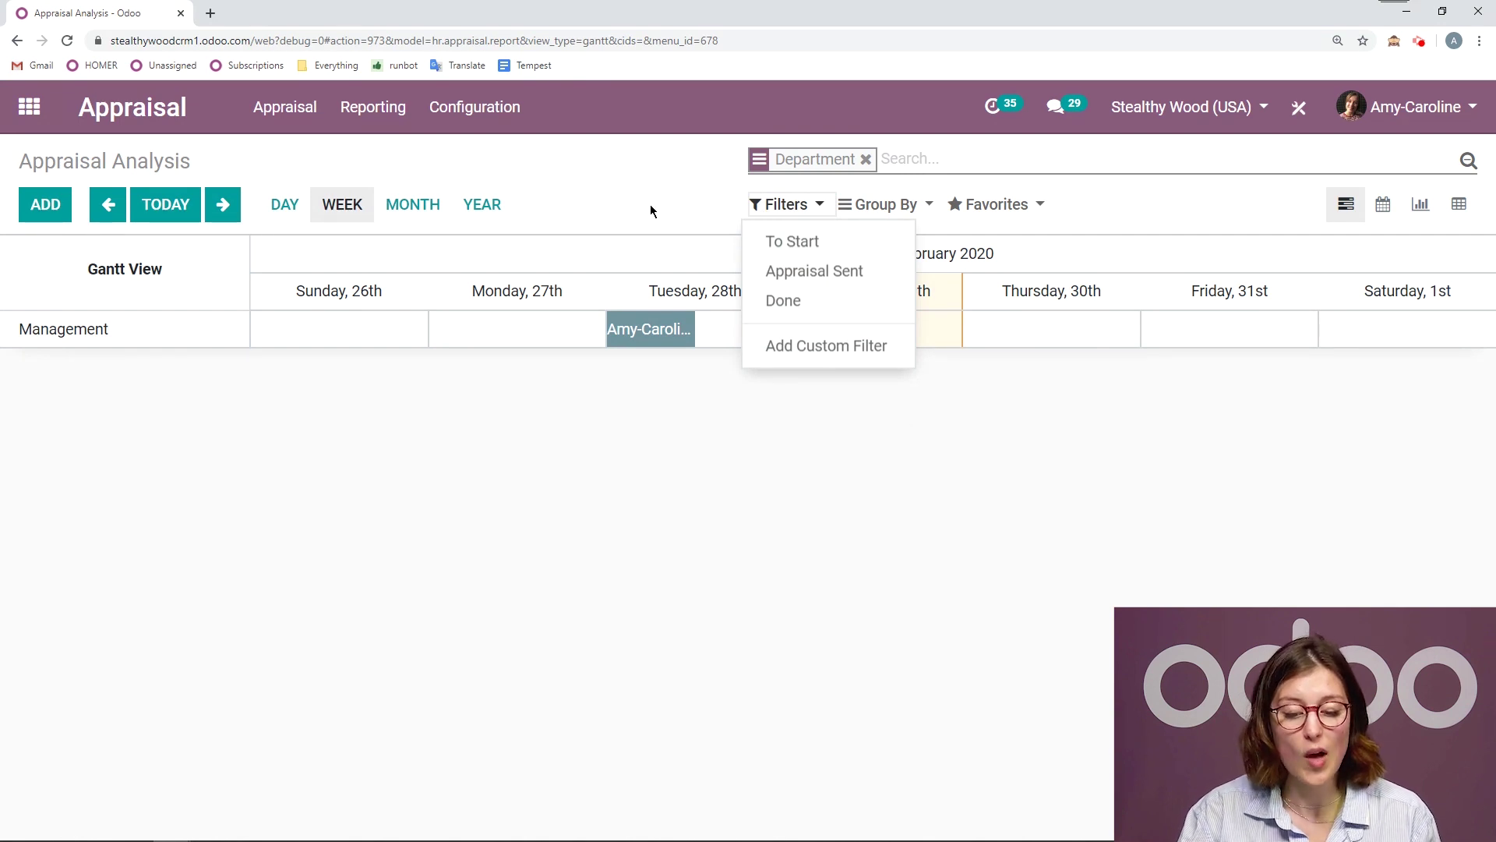
pyautogui.click(782, 300)
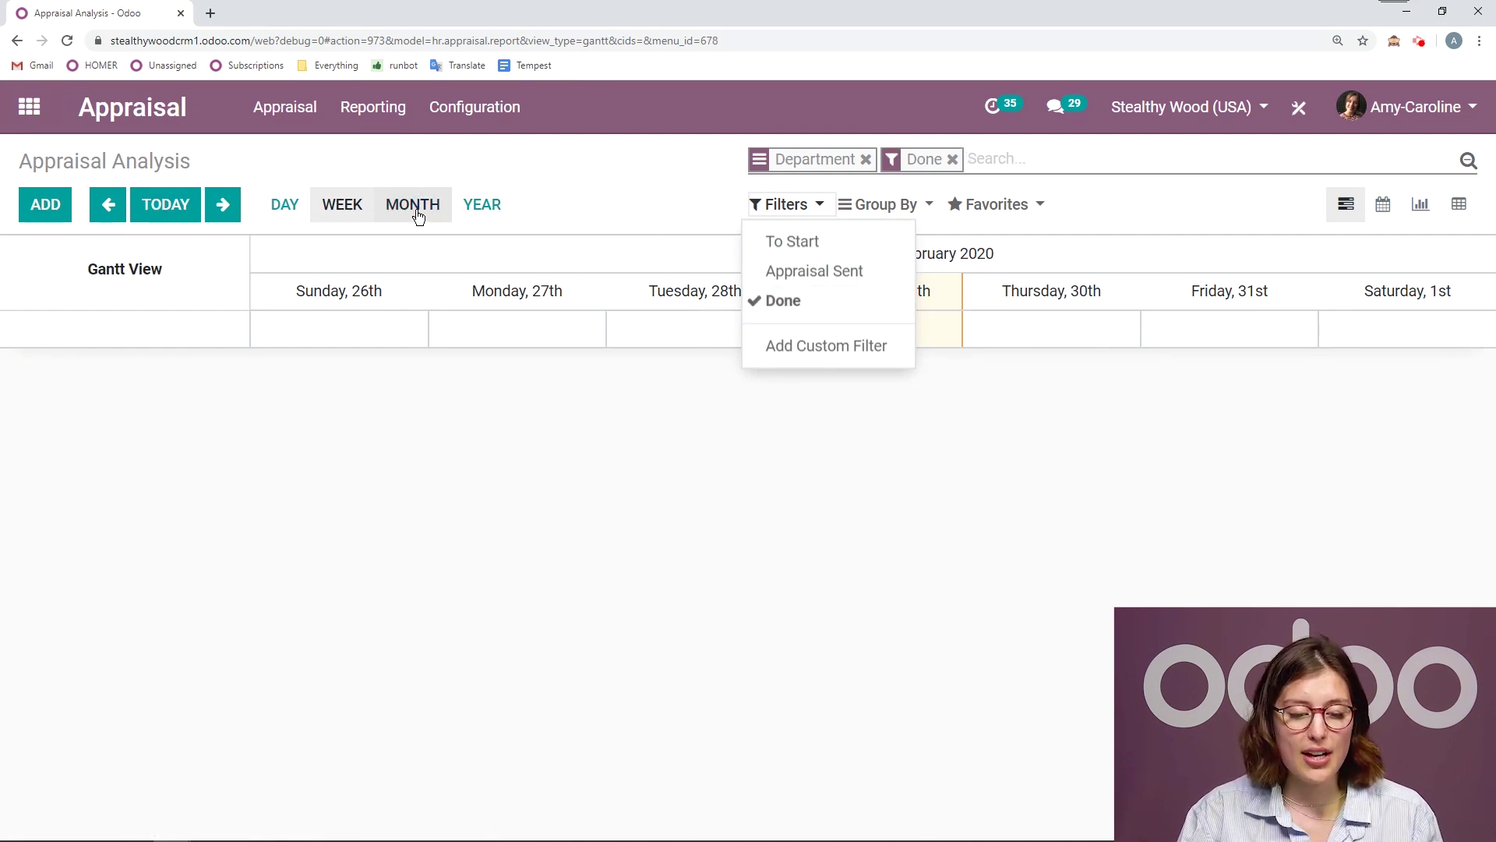
pyautogui.click(472, 209)
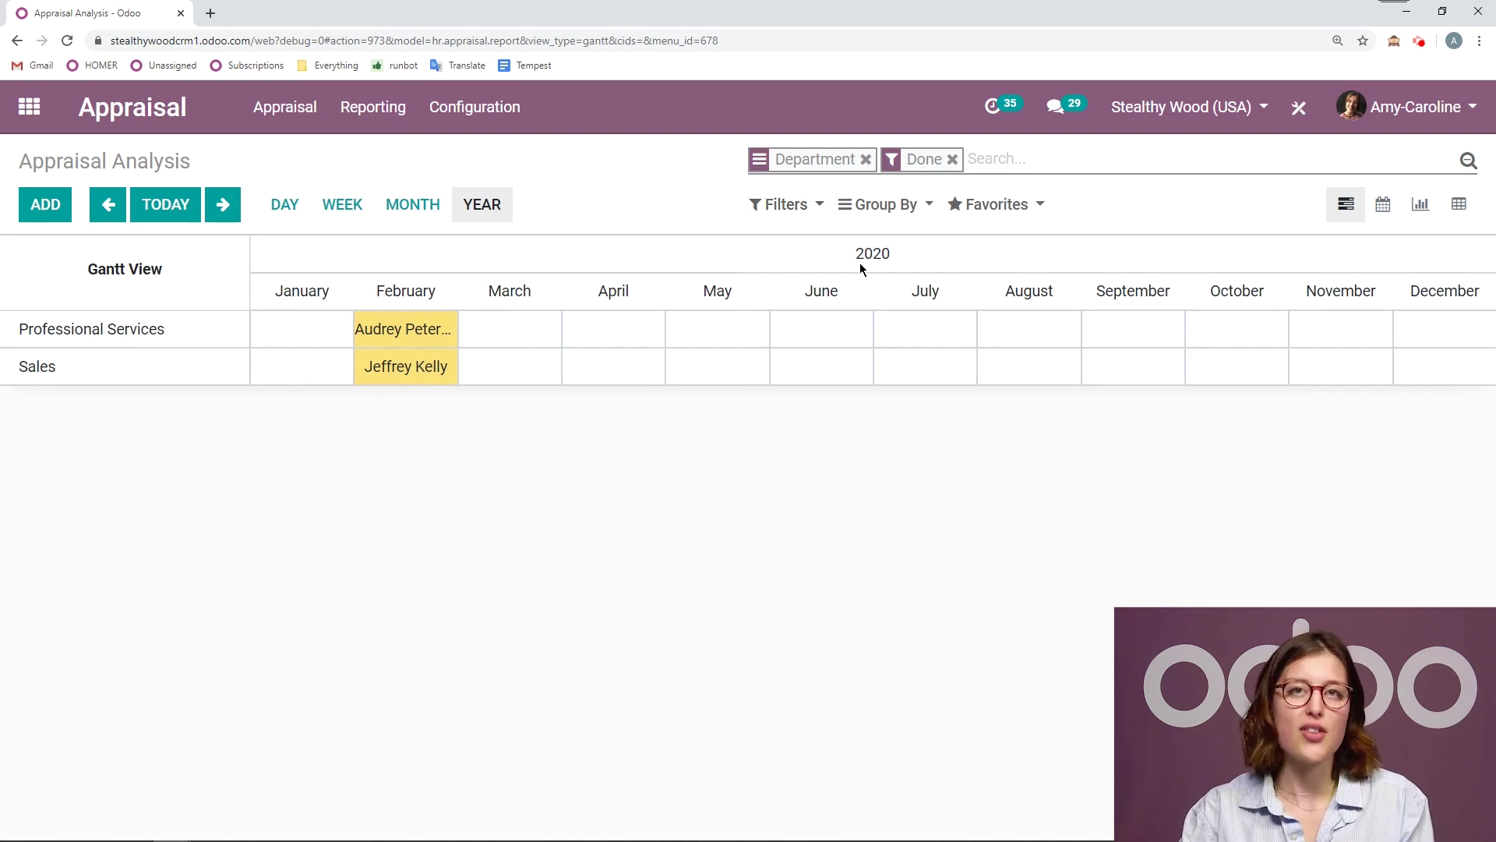
pyautogui.click(815, 207)
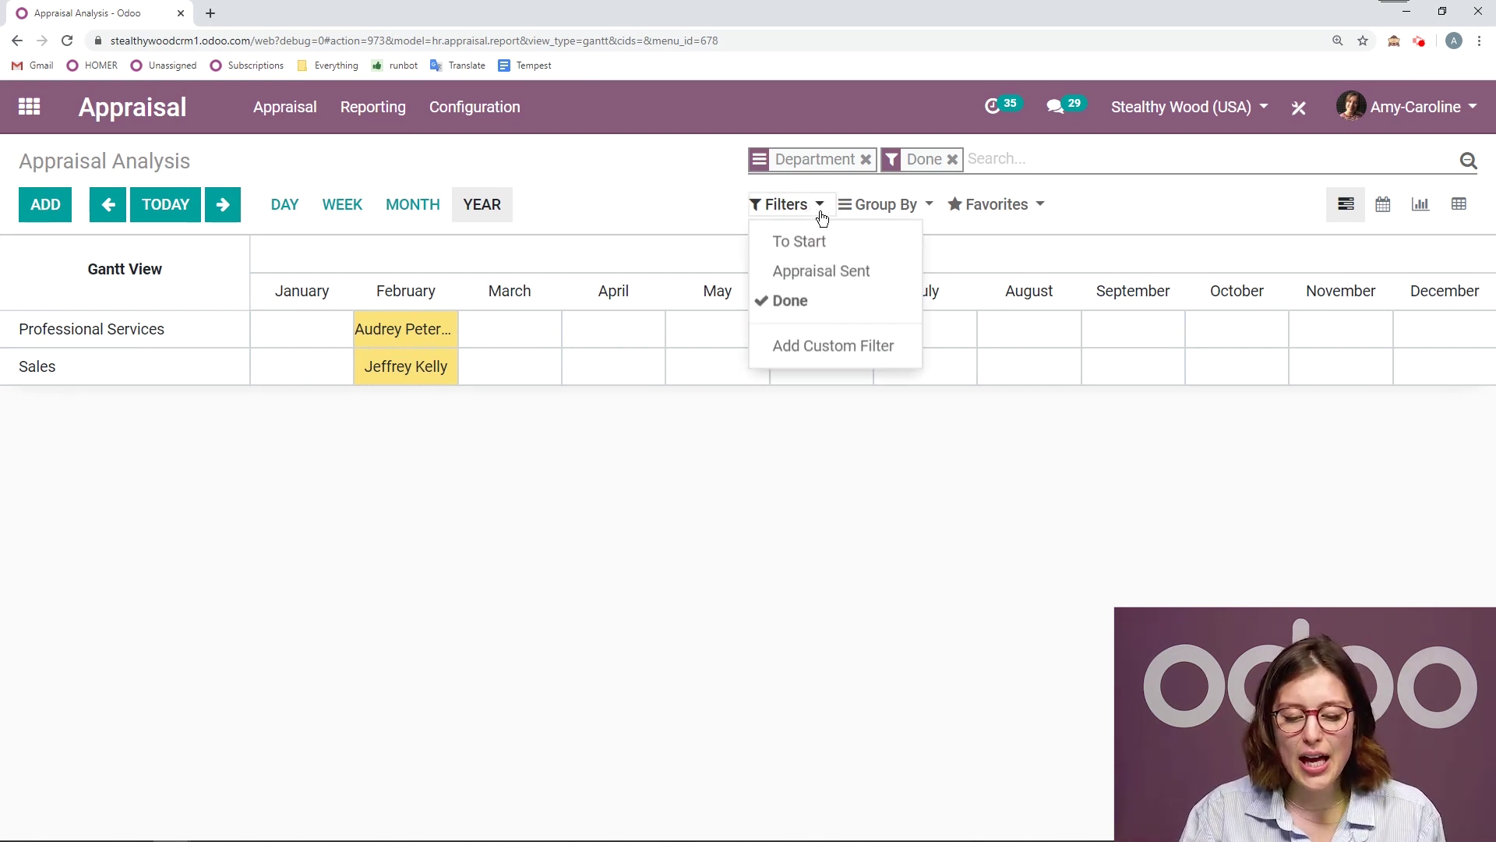
pyautogui.click(828, 298)
pyautogui.click(826, 269)
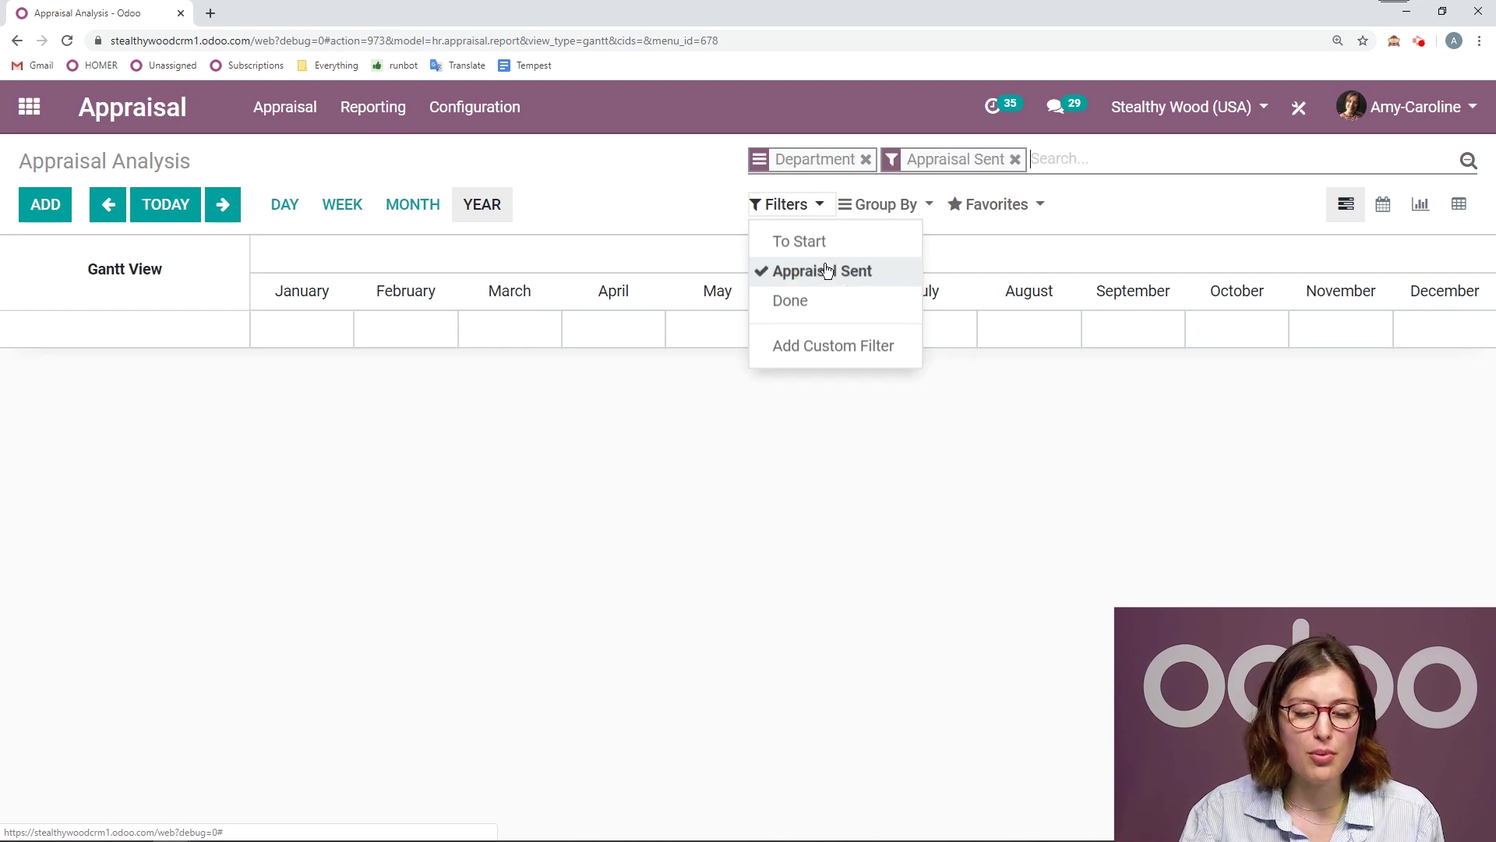
pyautogui.click(828, 269)
pyautogui.click(819, 248)
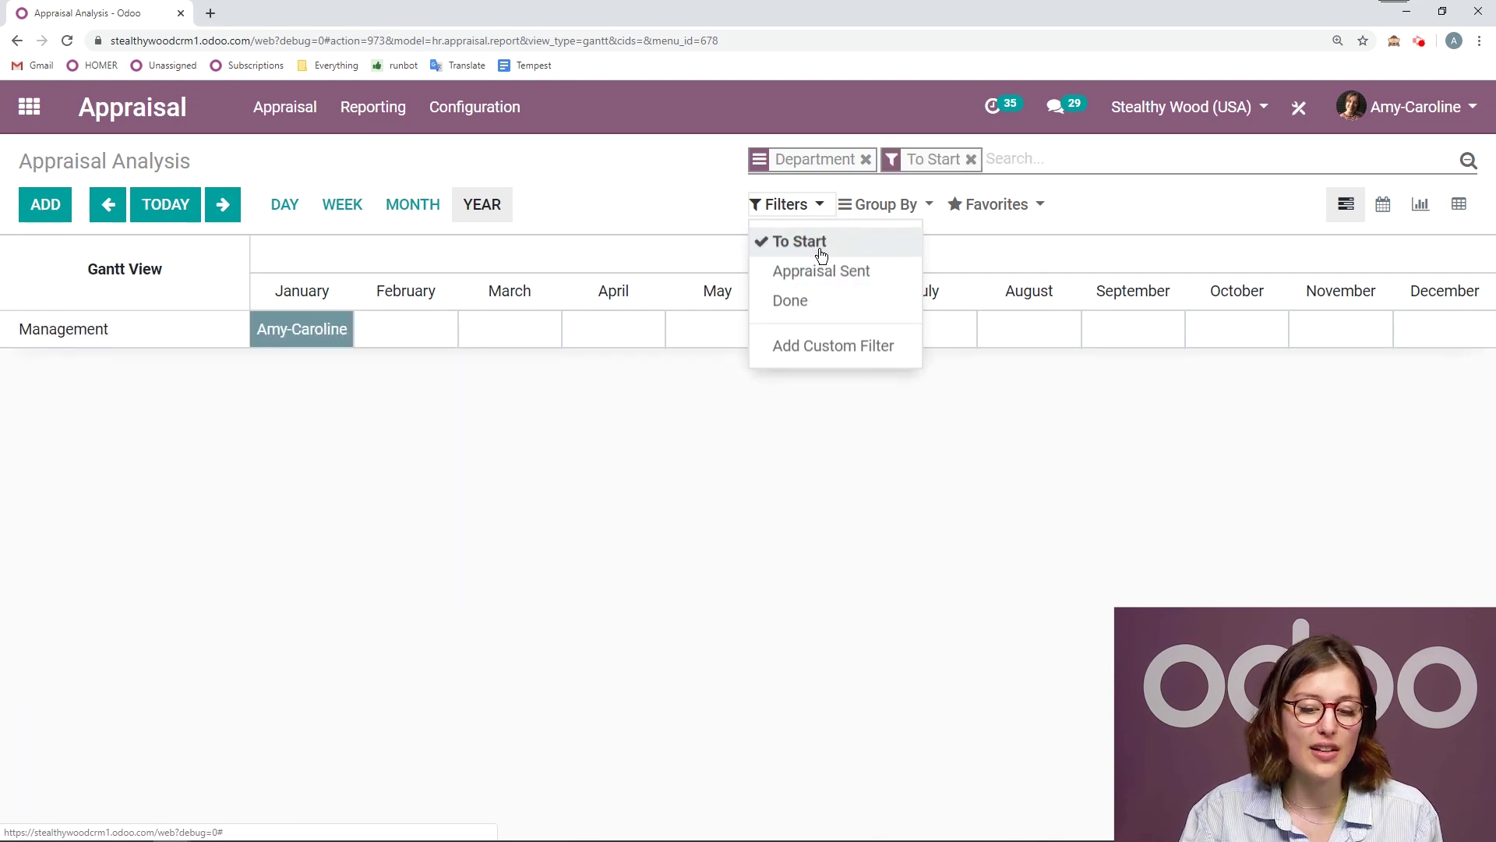
pyautogui.click(820, 250)
pyautogui.click(695, 189)
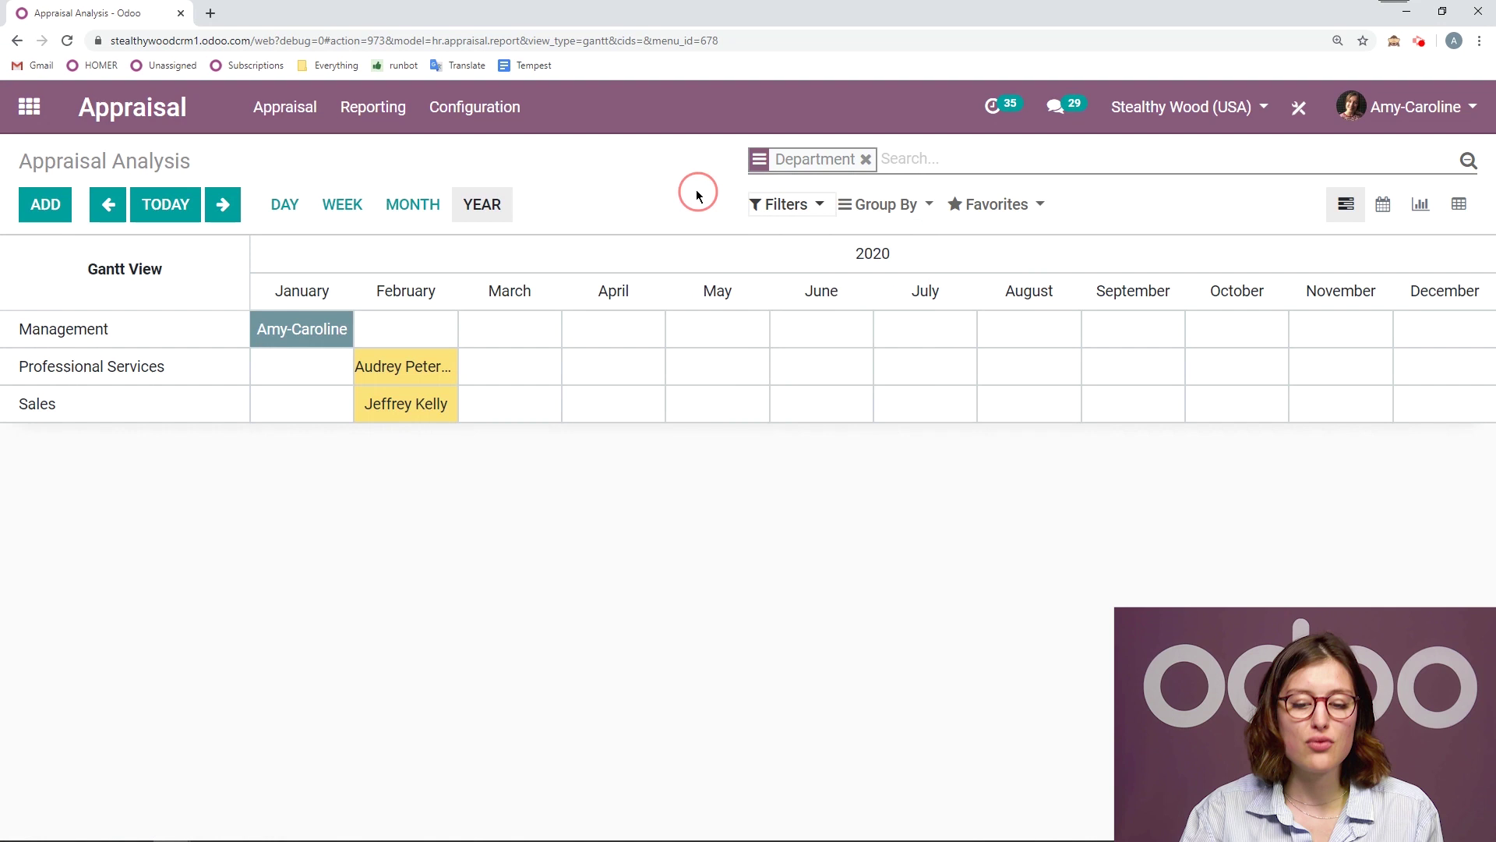